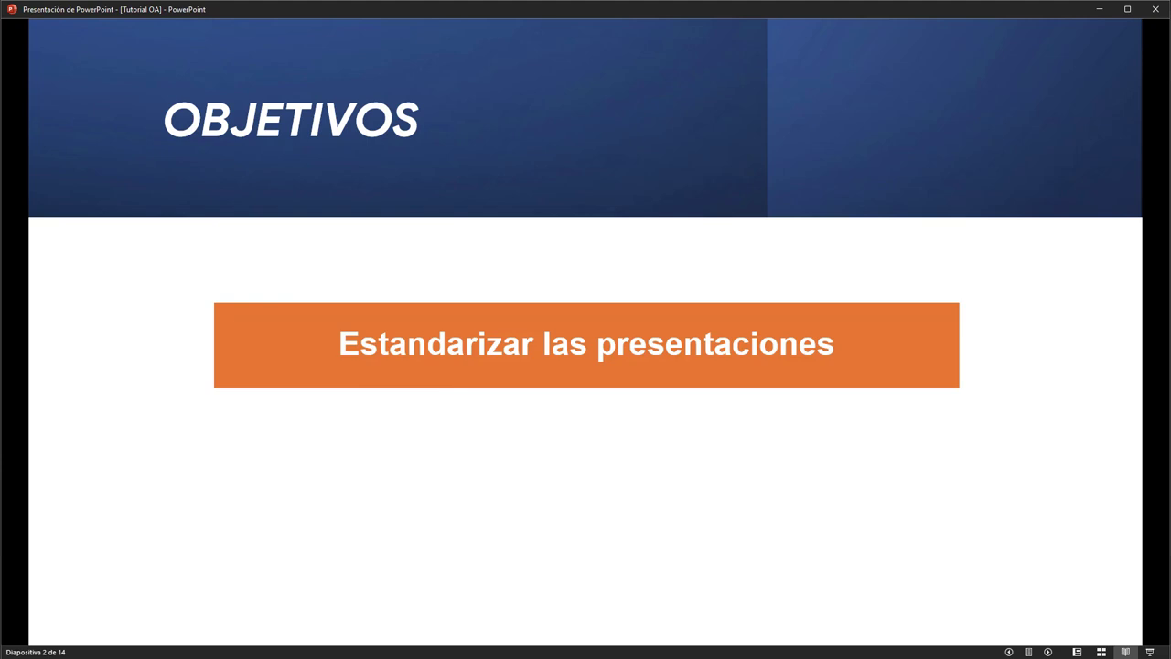
Play the four builds revealing the Manejo de Fondos, Fuentes, Audio and Imágenes boxes.
{"action": "key", "text": "Right"}
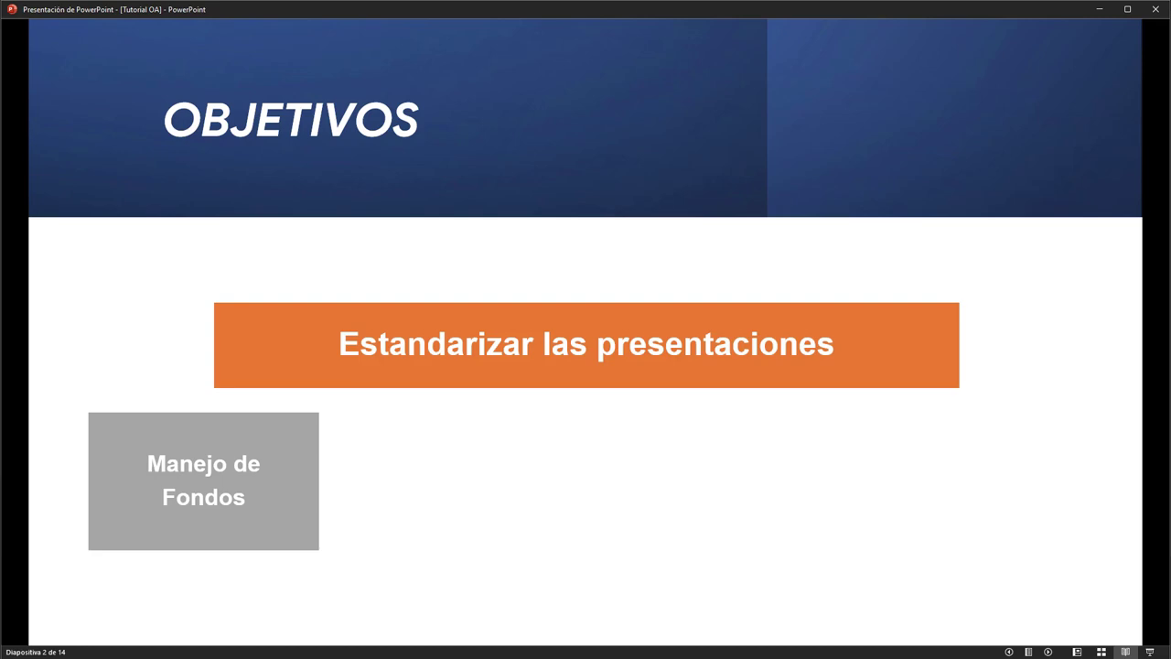
{"action": "key", "text": "Right"}
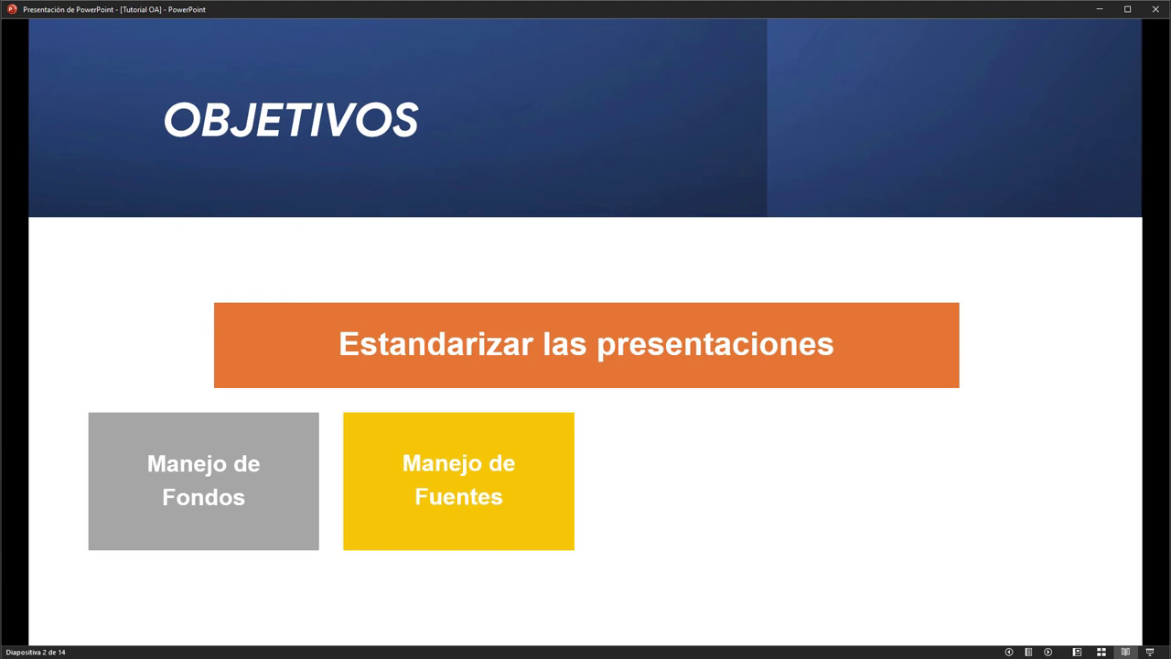
{"action": "key", "text": "Right"}
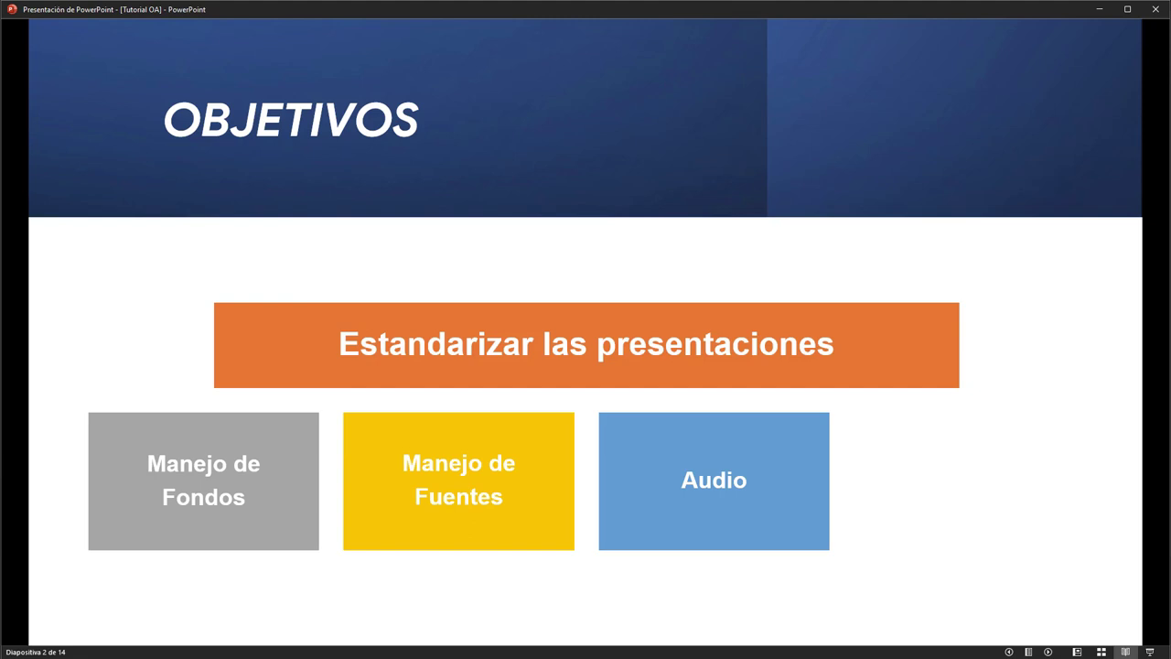
{"action": "key", "text": "Right"}
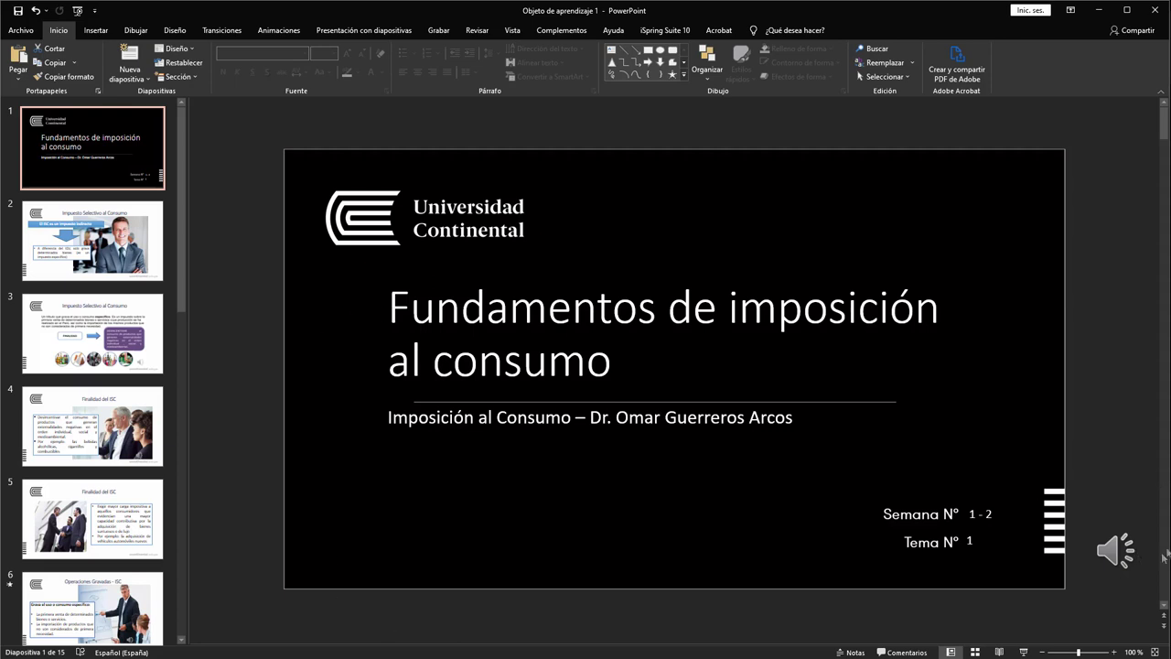
Play the title slide's audio clip, then deselect it and browse the slide thumbnails.
{"action": "mouse_move", "coordinate": [1116, 552]}
{"action": "left_click", "coordinate": [952, 586]}
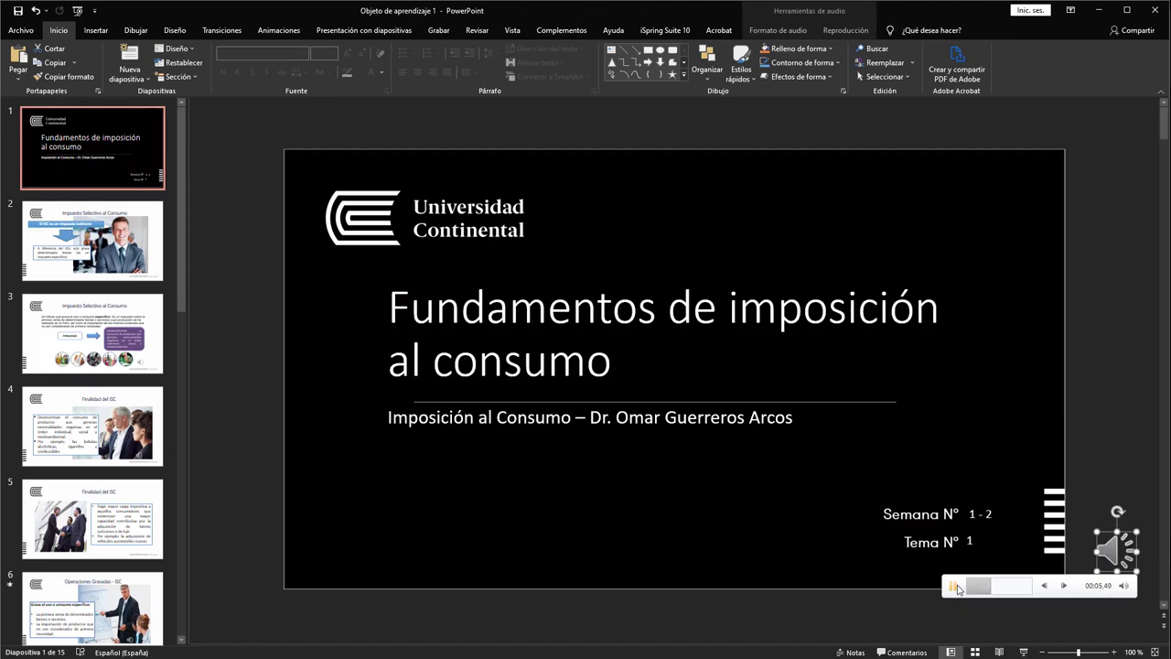
{"action": "left_click", "coordinate": [1120, 420]}
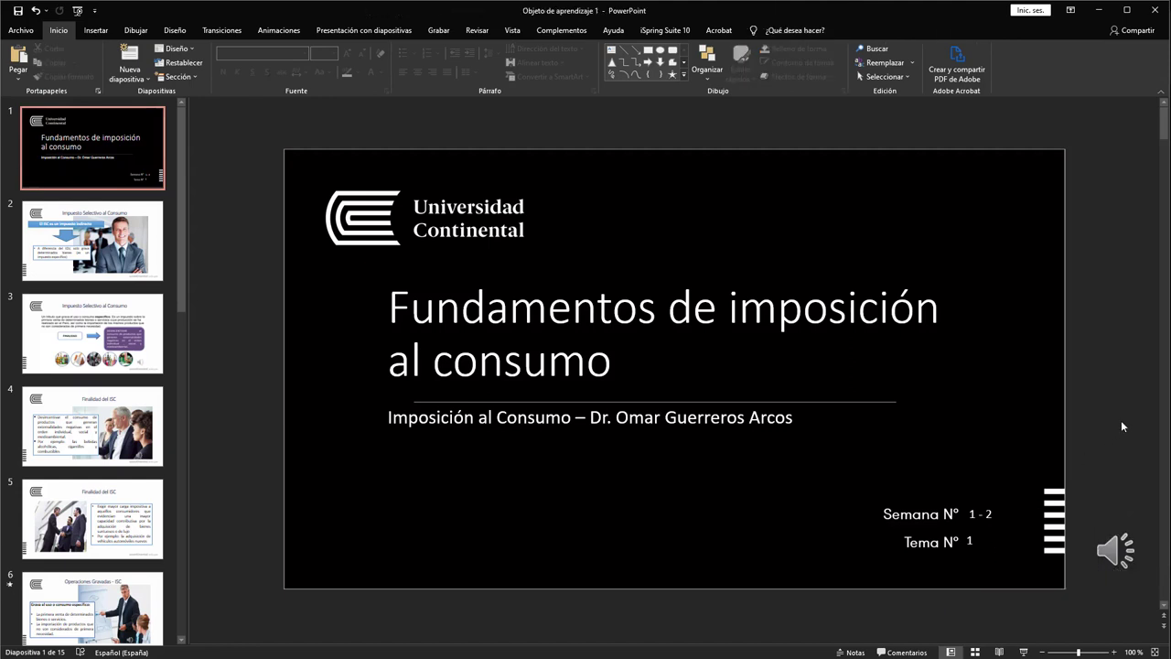
{"action": "scroll", "coordinate": [110, 526], "scroll_direction": "down", "scroll_amount": 5}
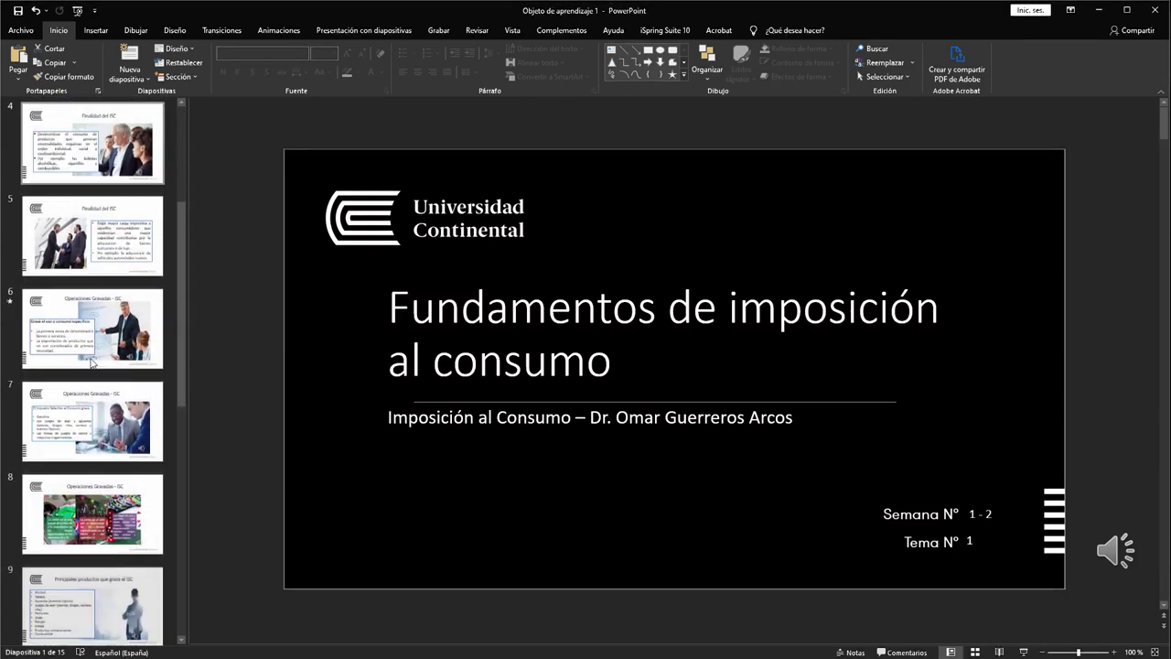
{"action": "scroll", "coordinate": [110, 527], "scroll_direction": "up", "scroll_amount": 5}
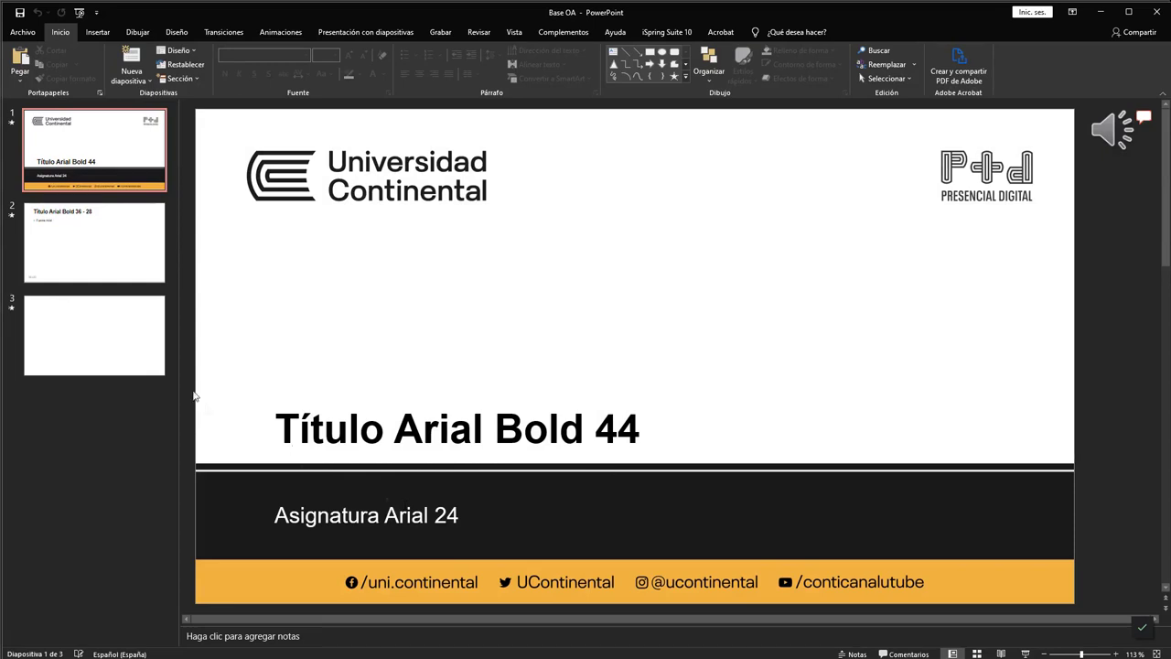
Review template slides 2 and 3, previewing slide 3's full-slide image in Reading View.
{"action": "left_click", "coordinate": [138, 259]}
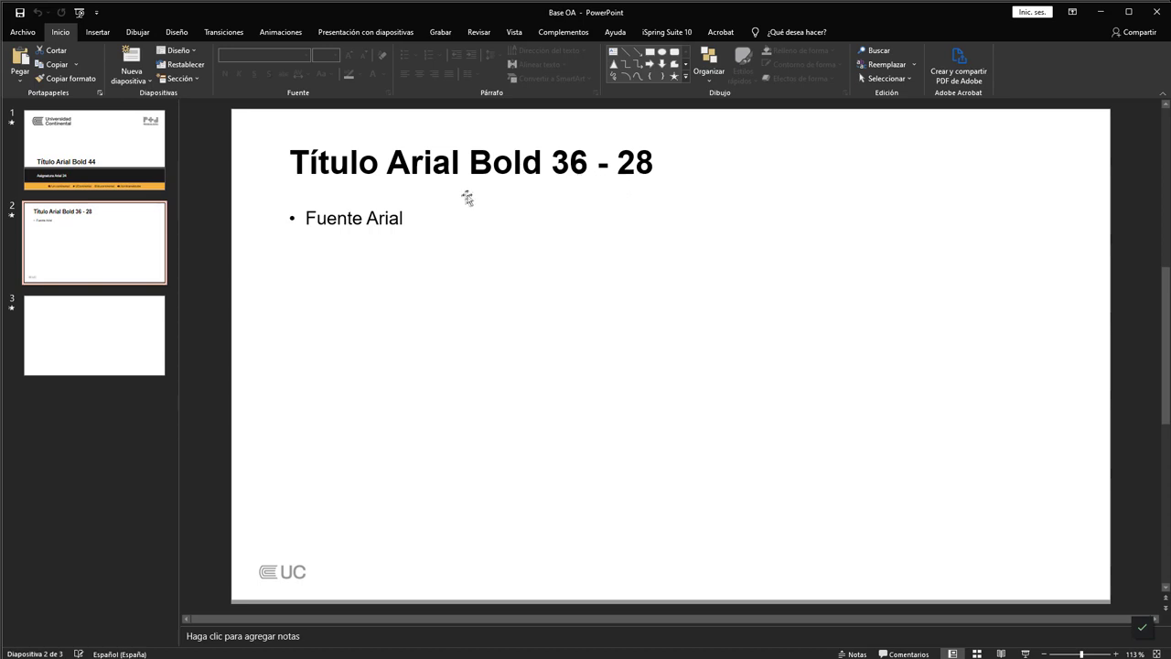
{"action": "left_click", "coordinate": [103, 334]}
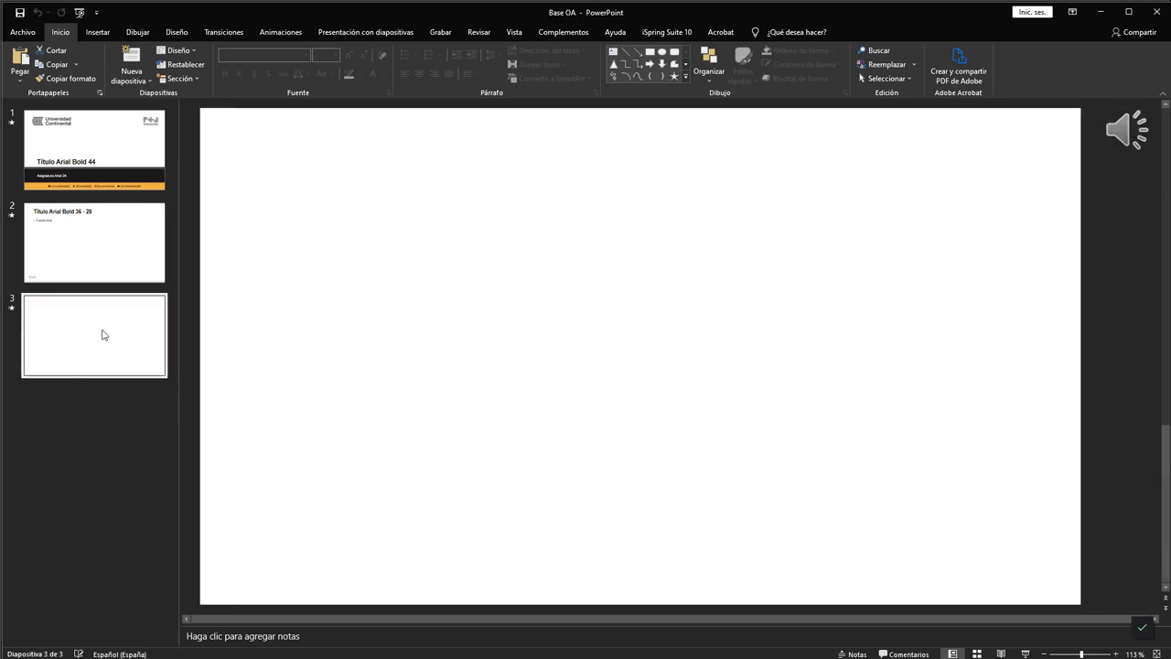
{"action": "left_click", "coordinate": [641, 278]}
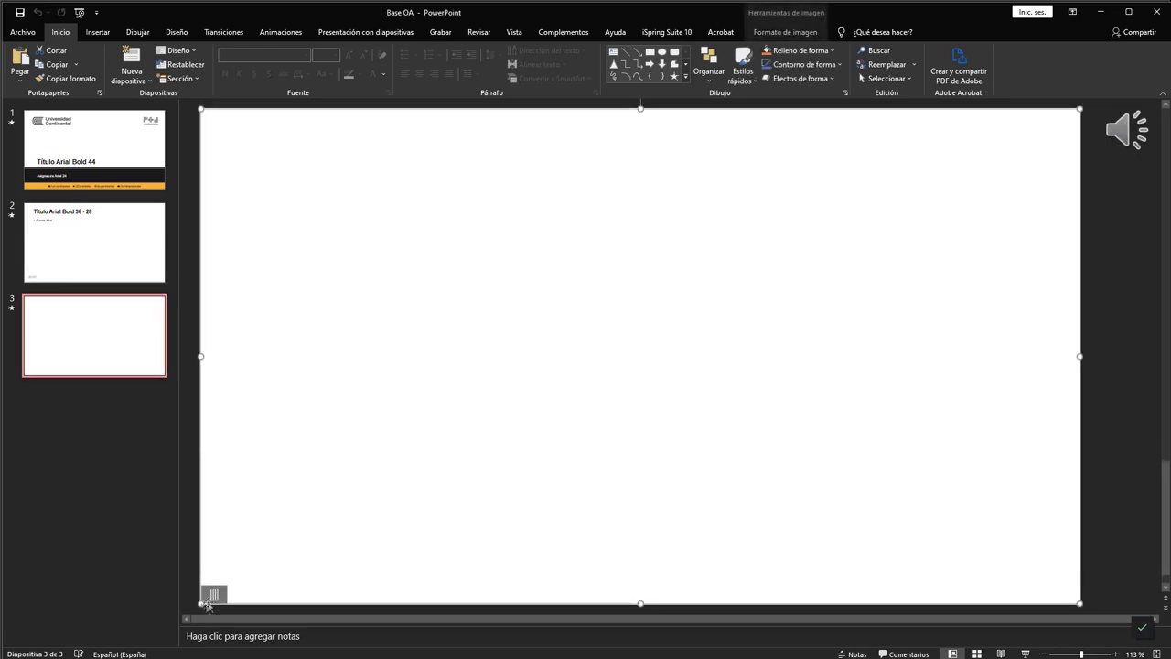
{"action": "left_click", "coordinate": [1001, 653]}
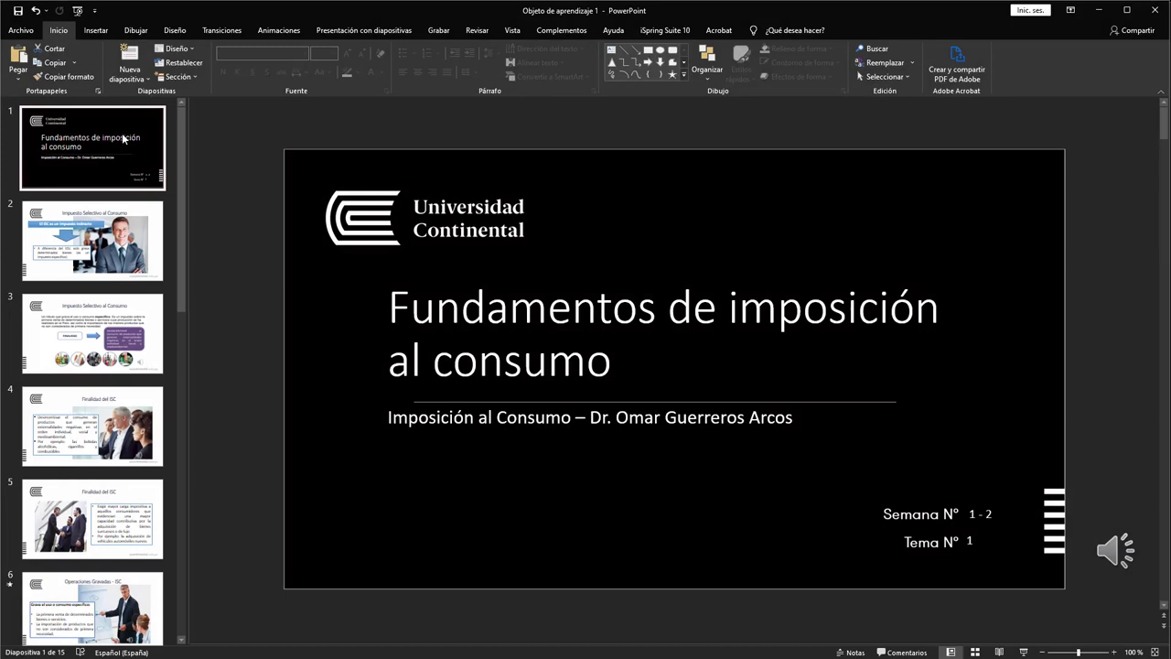
Paste the template title slide as slide 2, keeping its source formatting.
{"action": "key", "text": "ctrl+v"}
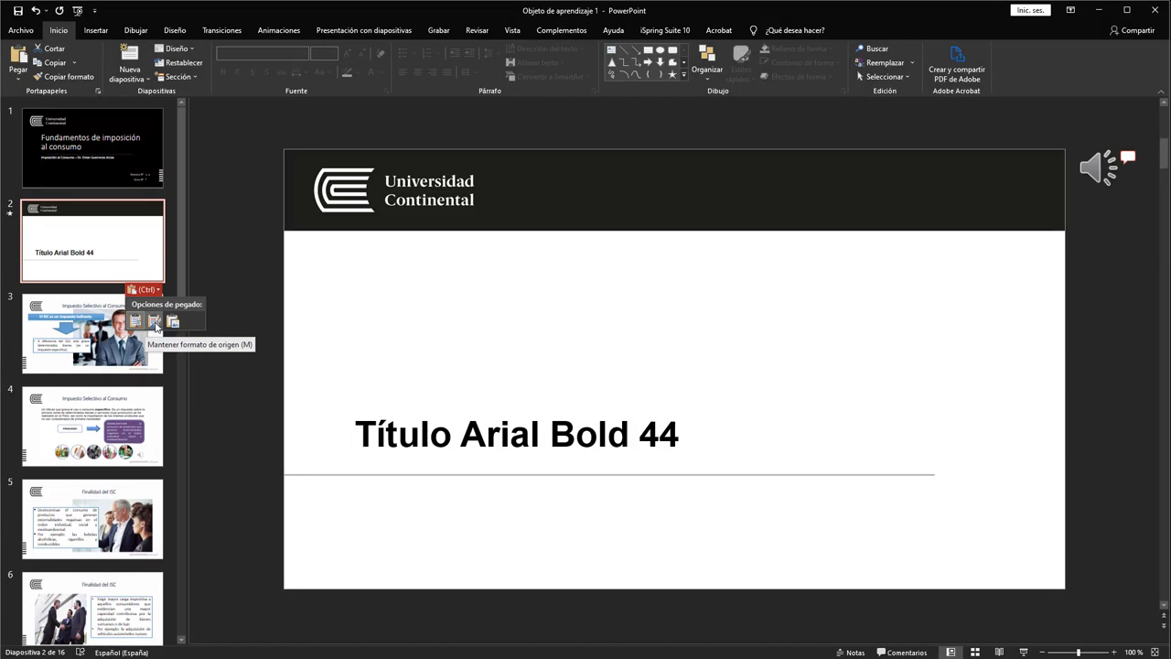
{"action": "left_click", "coordinate": [155, 323]}
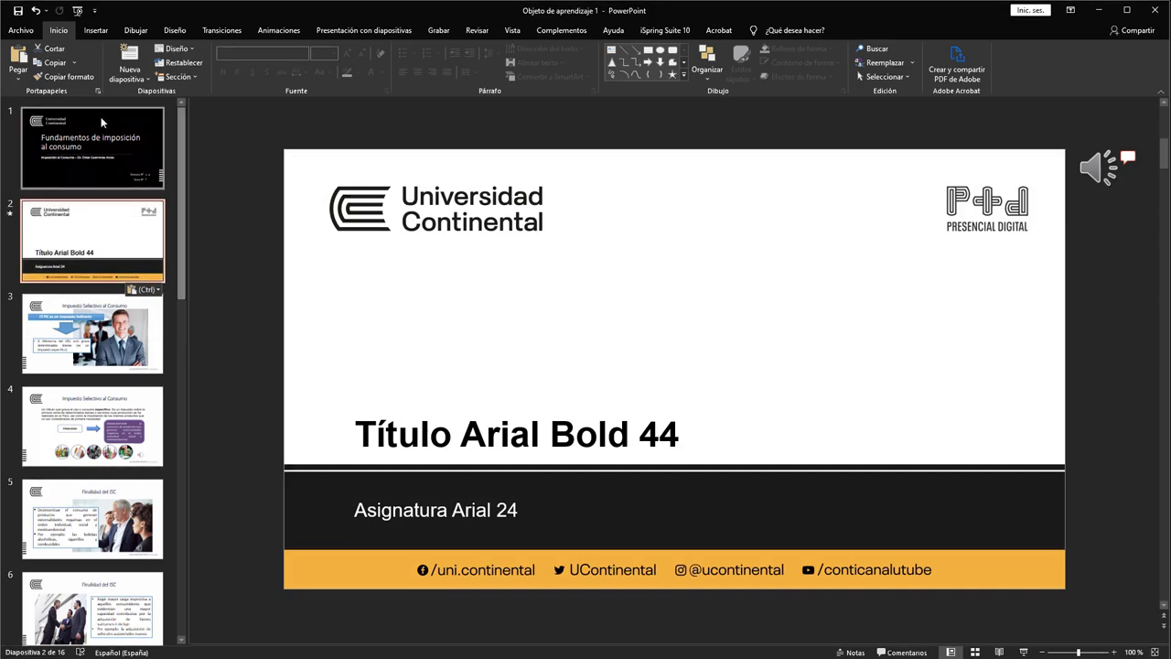
{"action": "mouse_move", "coordinate": [1105, 167]}
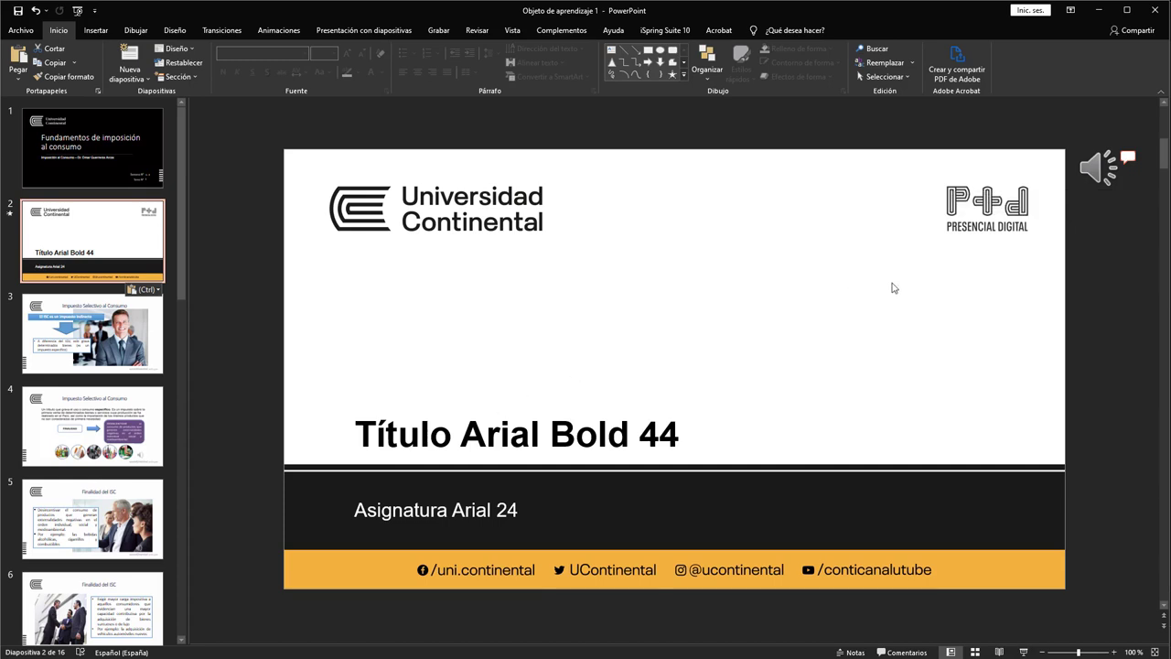
Copy the title slide's audio clip onto slide 2 at the lower right.
{"action": "left_click", "coordinate": [127, 155]}
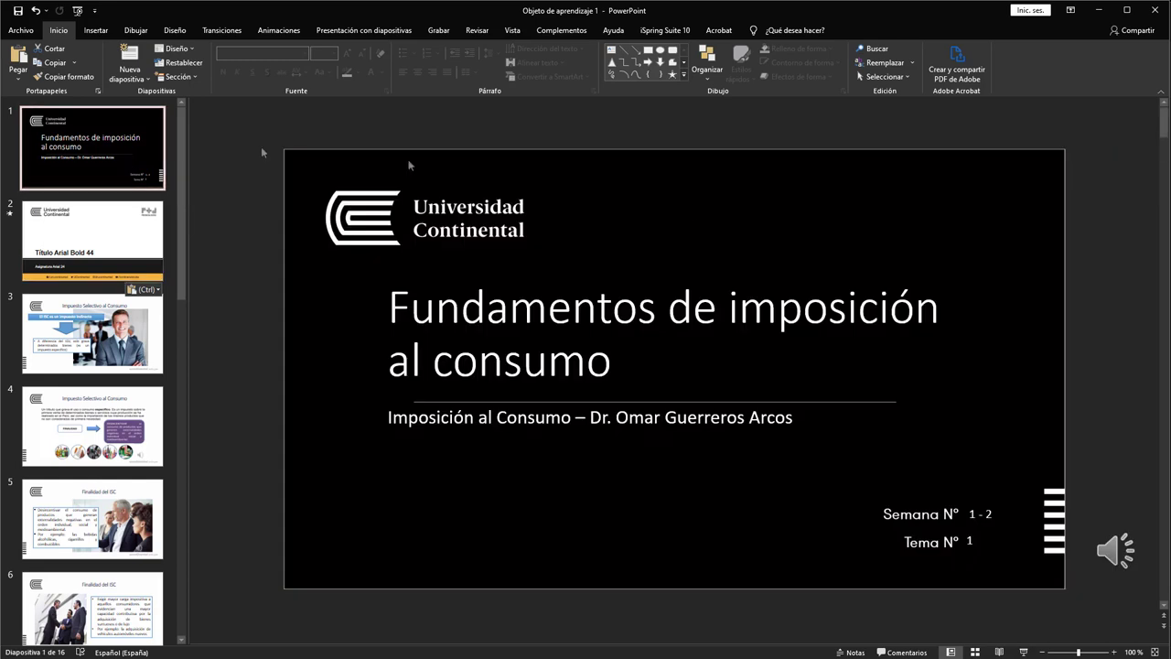
{"action": "left_click", "coordinate": [1110, 555]}
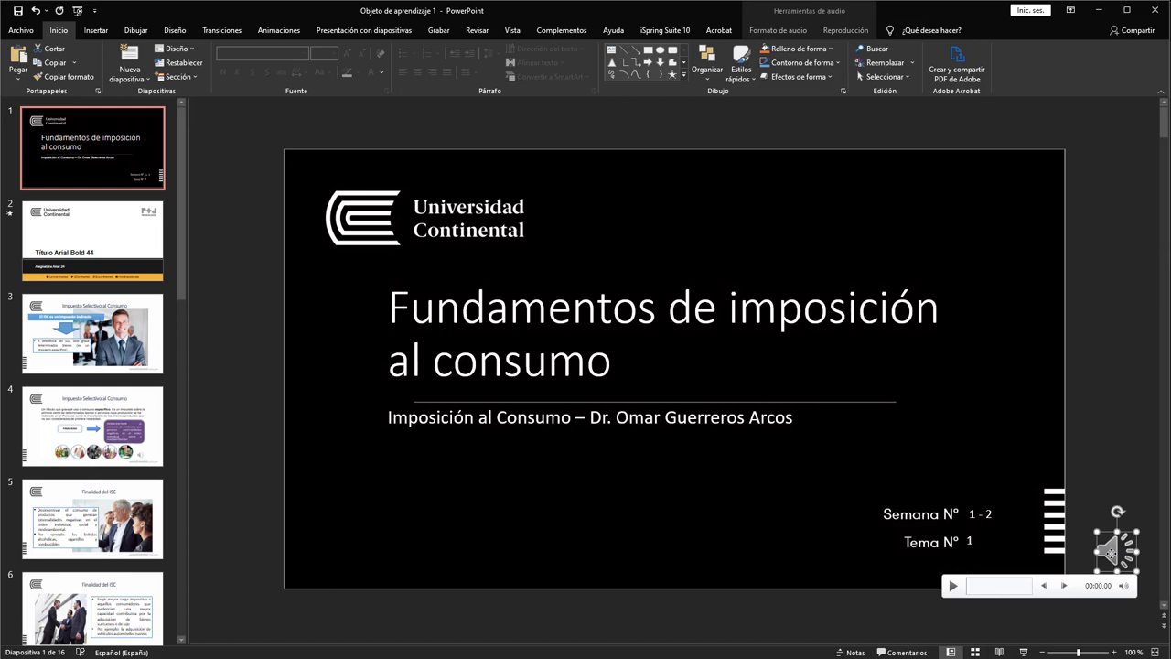
{"action": "left_click", "coordinate": [101, 239]}
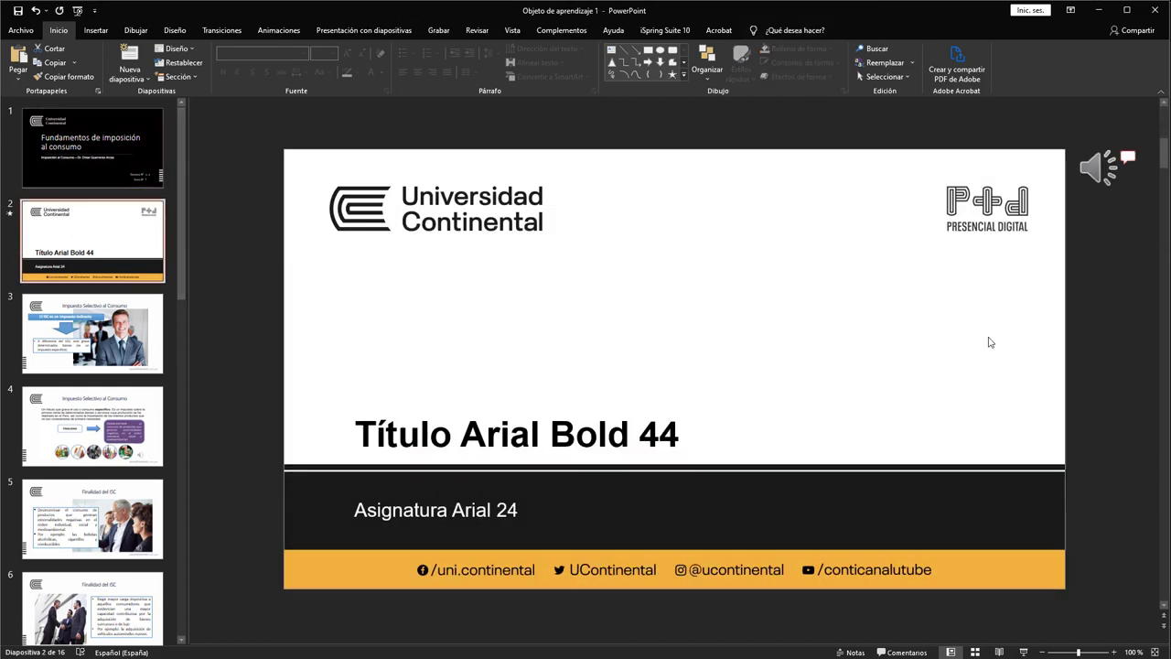
{"action": "key", "text": "ctrl+v"}
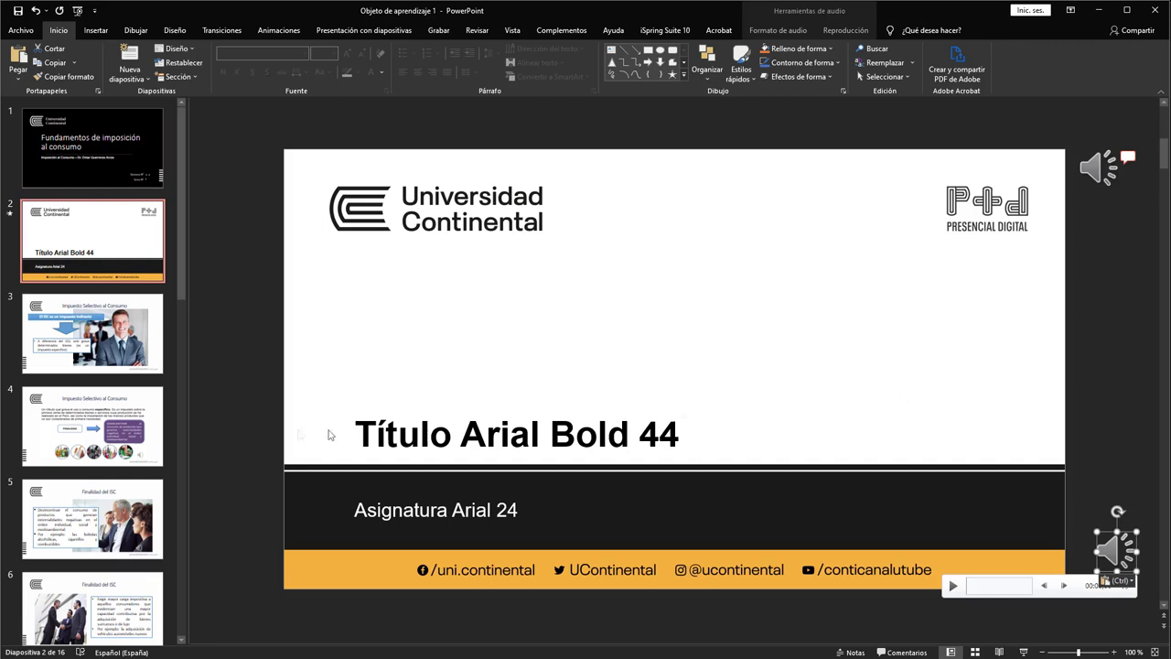
{"action": "left_click", "coordinate": [242, 417]}
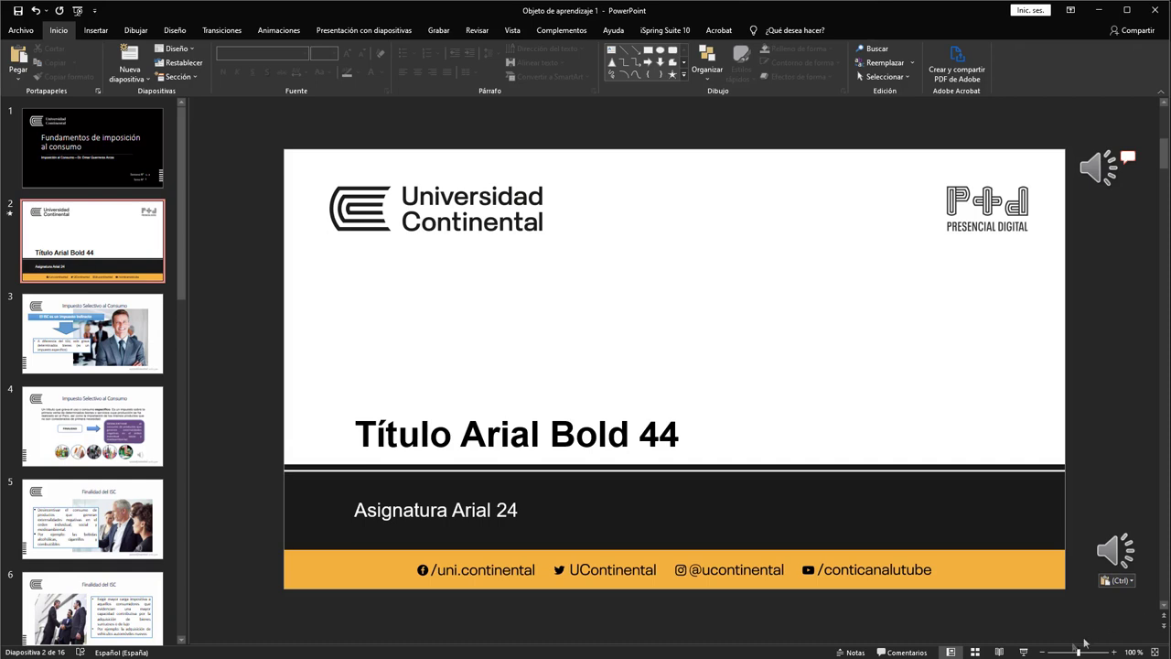
Preview slide 2 in Reading View through to slide 3, then return to Normal view.
{"action": "left_click", "coordinate": [999, 653]}
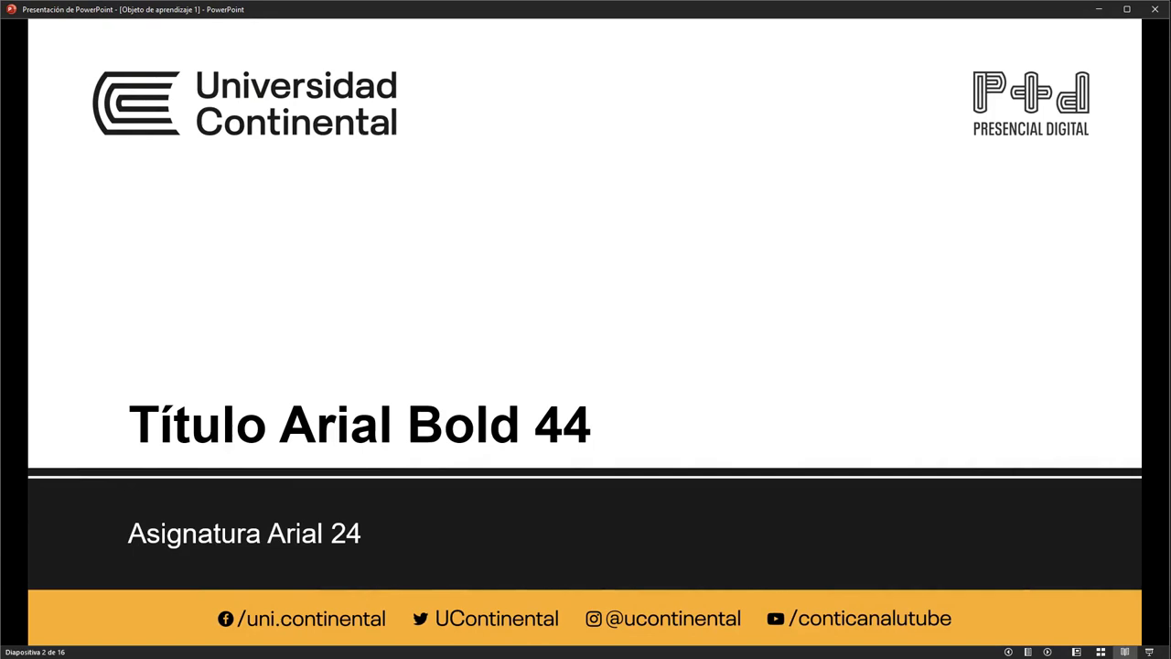
{"action": "key", "text": "Right"}
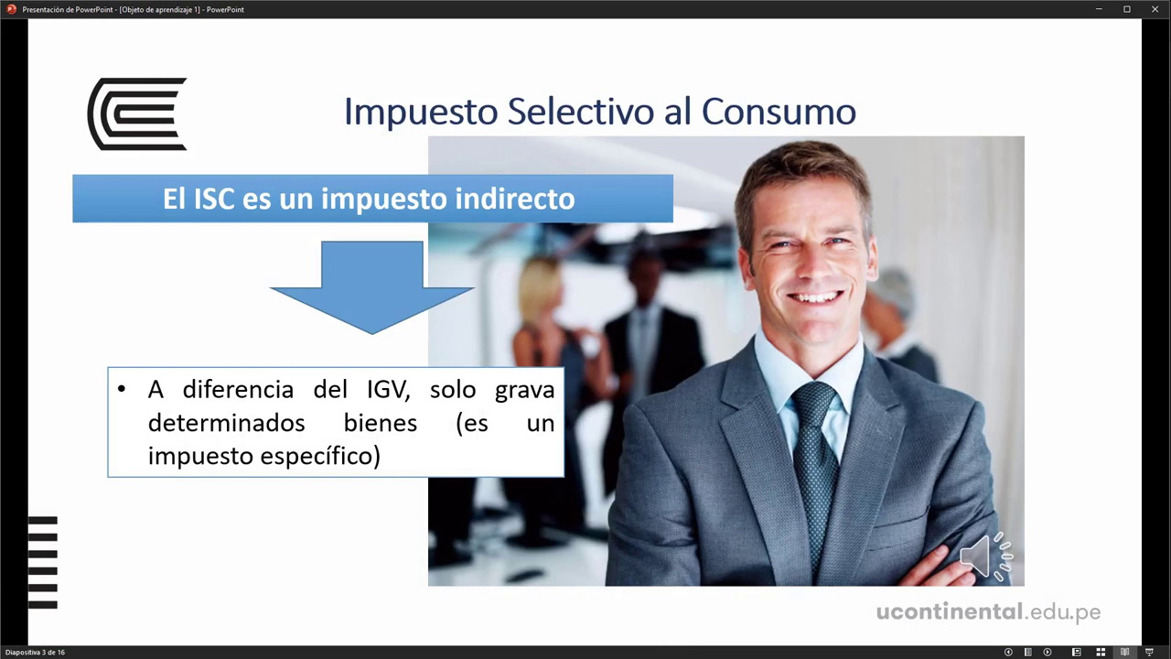
{"action": "left_click", "coordinate": [1076, 651]}
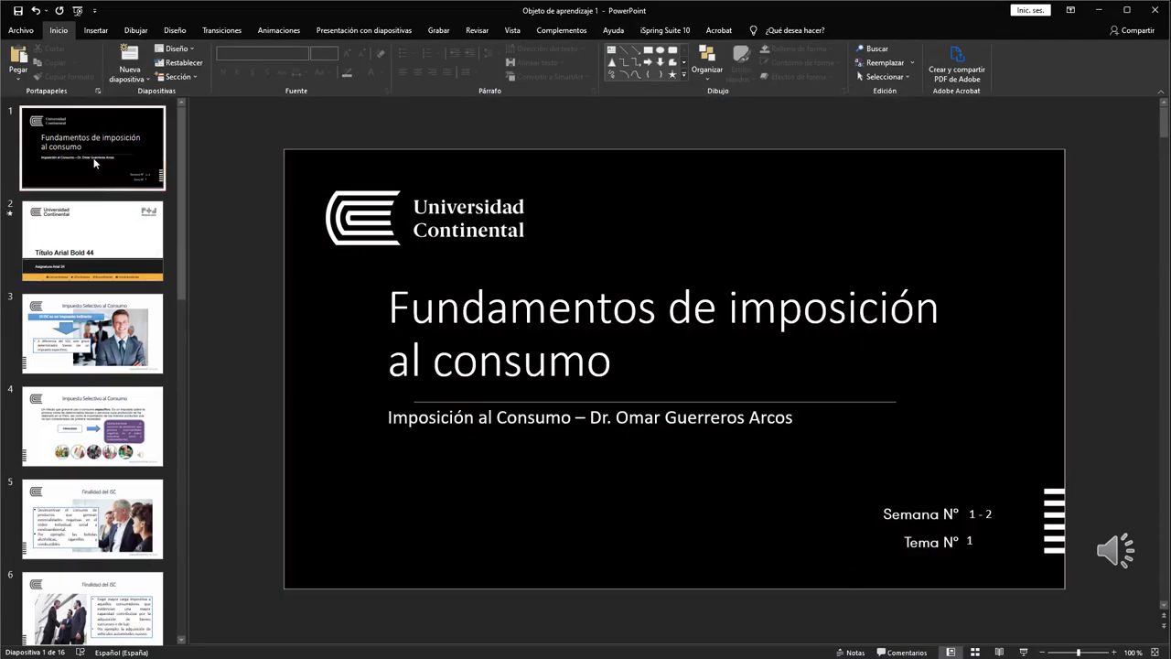
Position Notepad over the slide and start the notes with U1.
{"action": "left_click", "coordinate": [116, 247]}
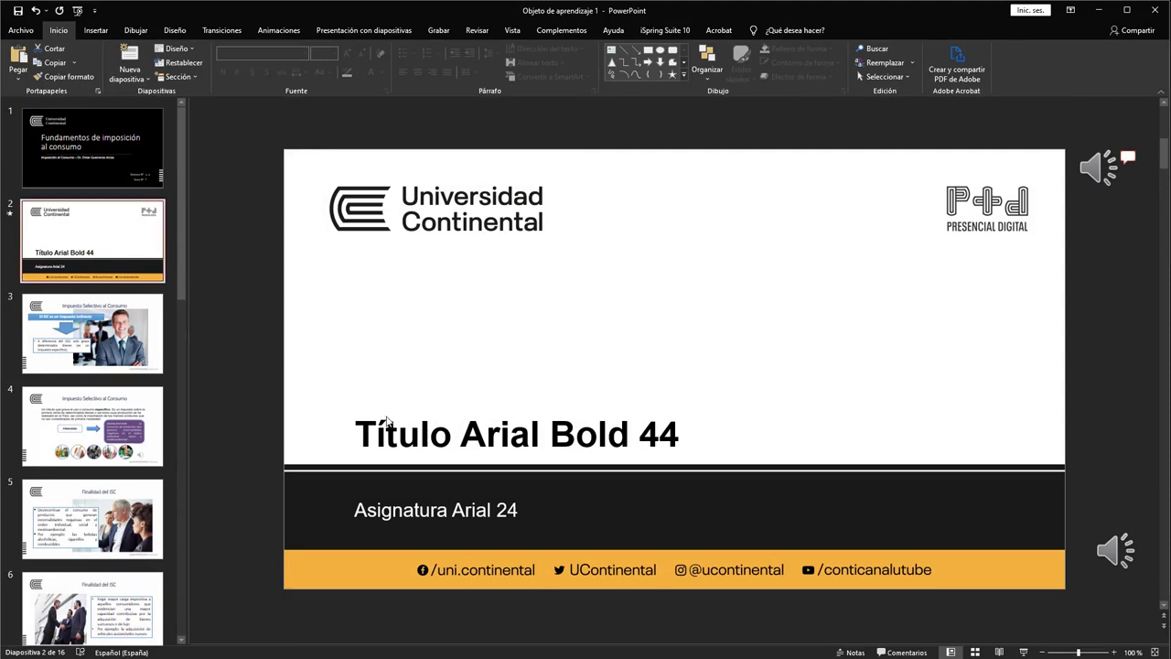
{"action": "left_click", "coordinate": [126, 163]}
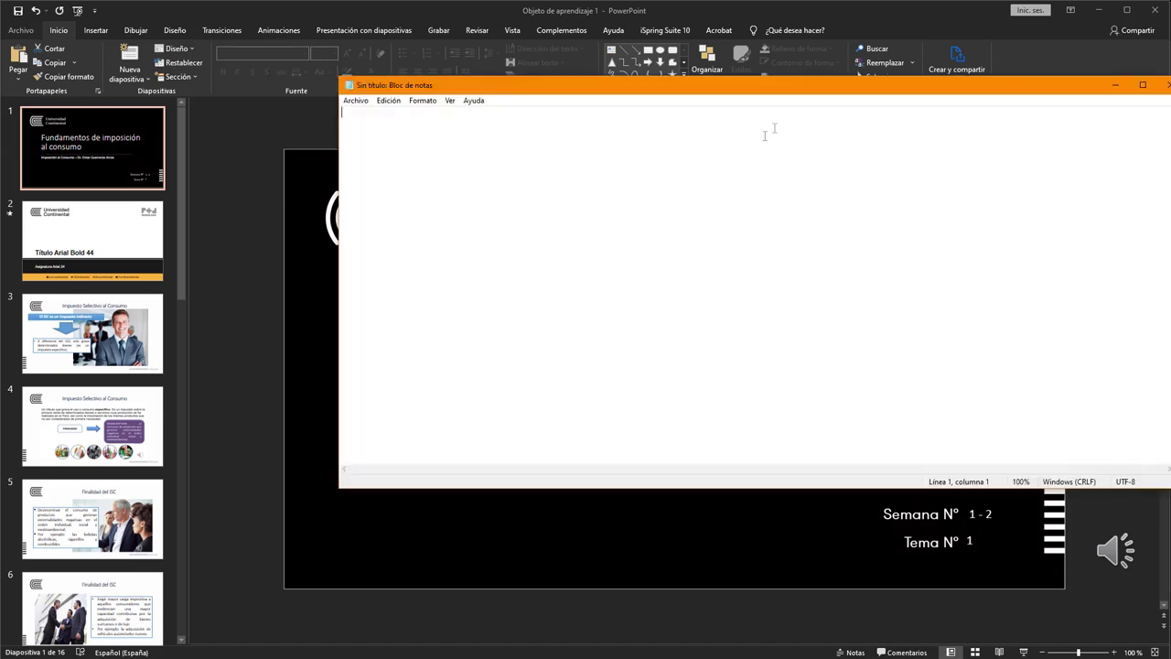
{"action": "left_click_drag", "start_coordinate": [811, 90], "coordinate": [677, 137]}
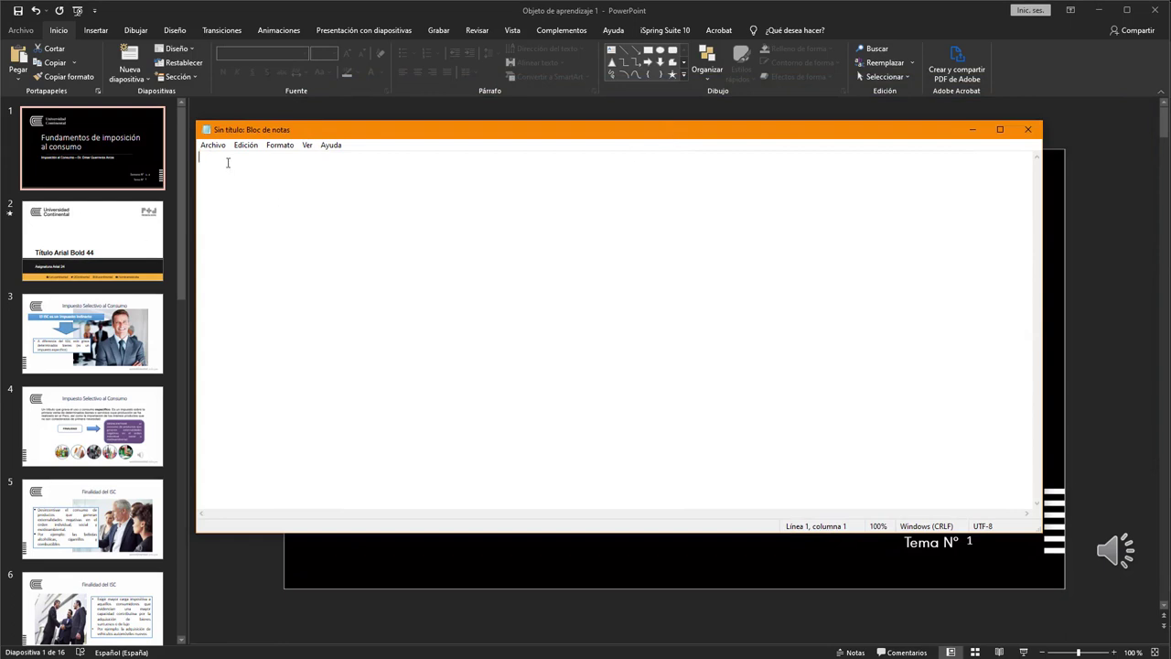
{"action": "type", "text": "U"}
{"action": "type", "text": "1"}
{"action": "left_click", "coordinate": [45, 154]}
Copy the course title into the notes after U1, then add lines U2, U3 and U4.
{"action": "left_click", "coordinate": [393, 297]}
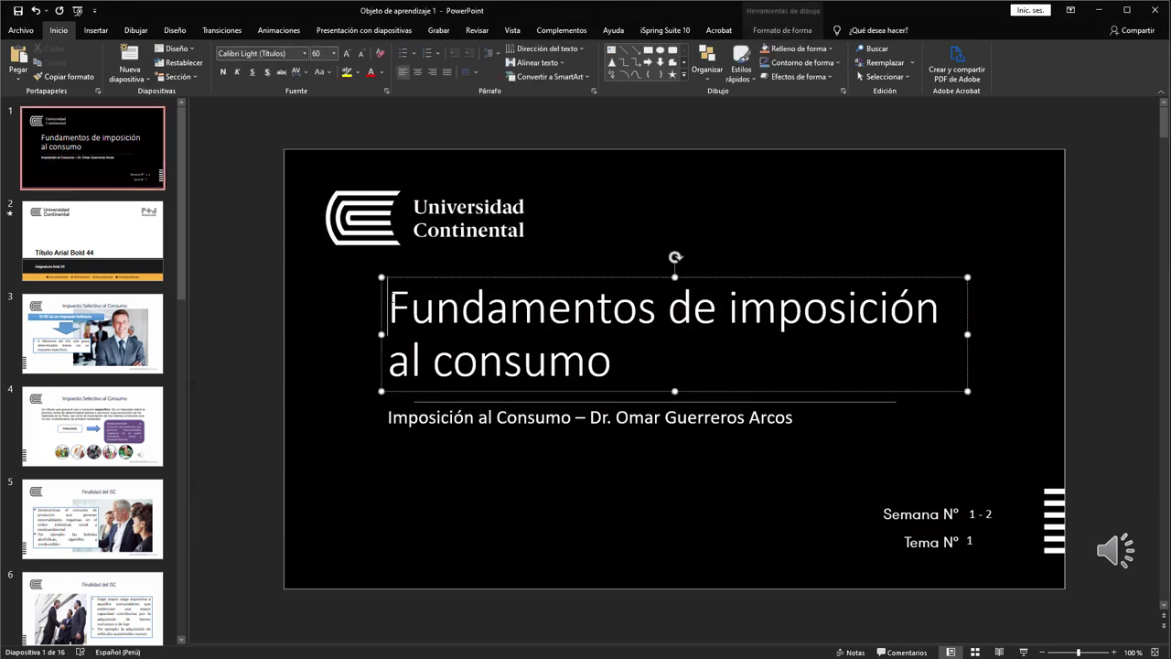
{"action": "key", "text": "ctrl+a"}
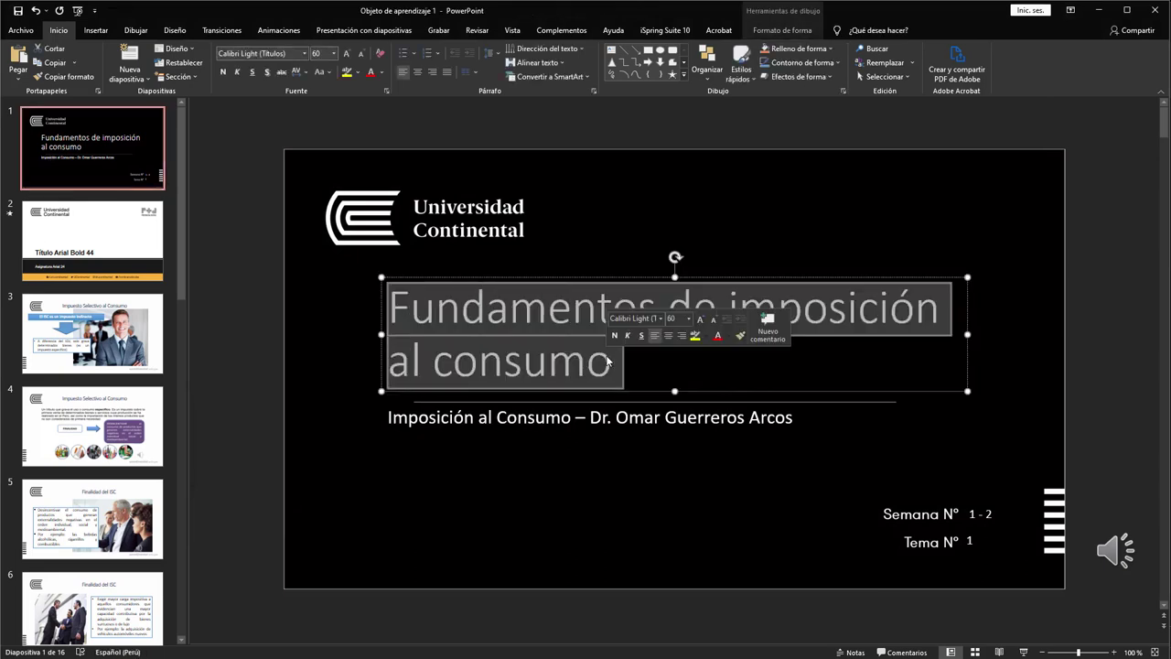
{"action": "key", "text": "ctrl+c"}
{"action": "key", "text": "alt+Tab"}
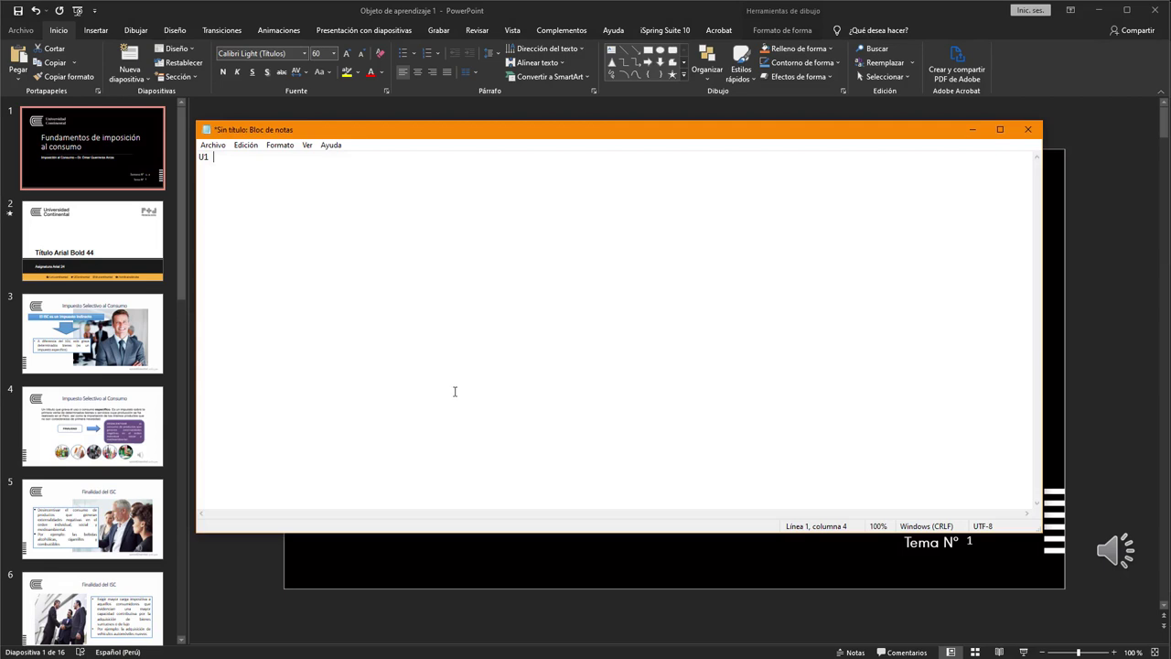
{"action": "key", "text": "ctrl+v"}
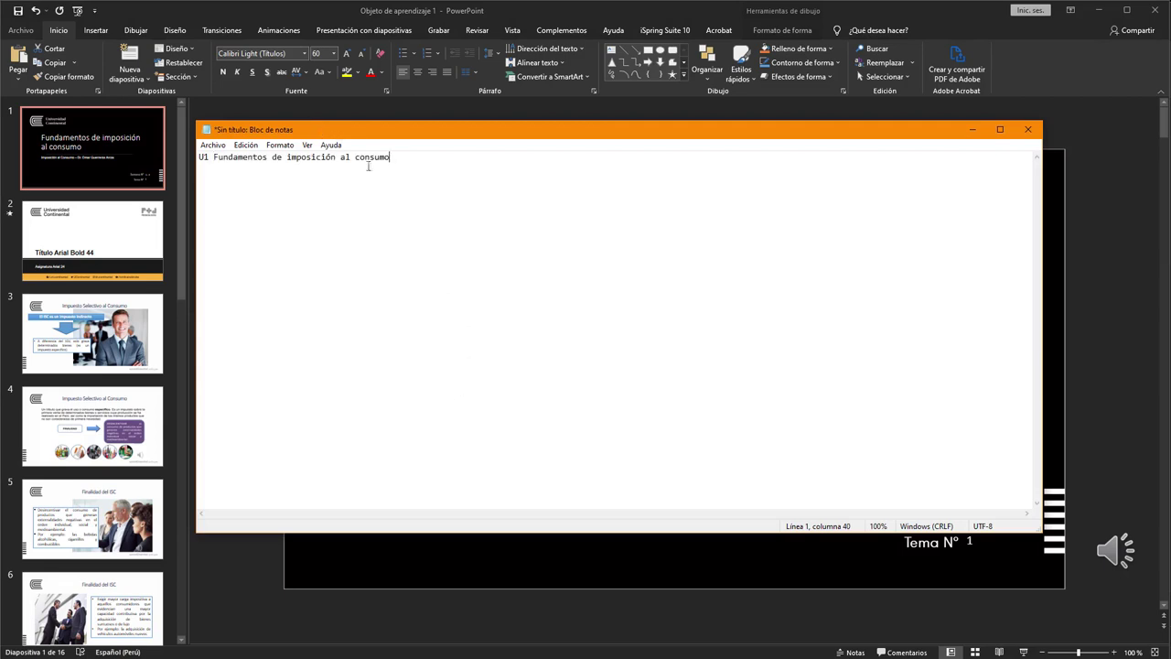
{"action": "key", "text": "Return"}
{"action": "type", "text": "U"}
{"action": "type", "text": "2"}
{"action": "key", "text": "Return"}
{"action": "type", "text": "U3 "}
{"action": "type", "text": "U4"}
{"action": "key", "text": "Return"}
Select the title slide's whole subtitle text.
{"action": "left_click", "coordinate": [117, 148]}
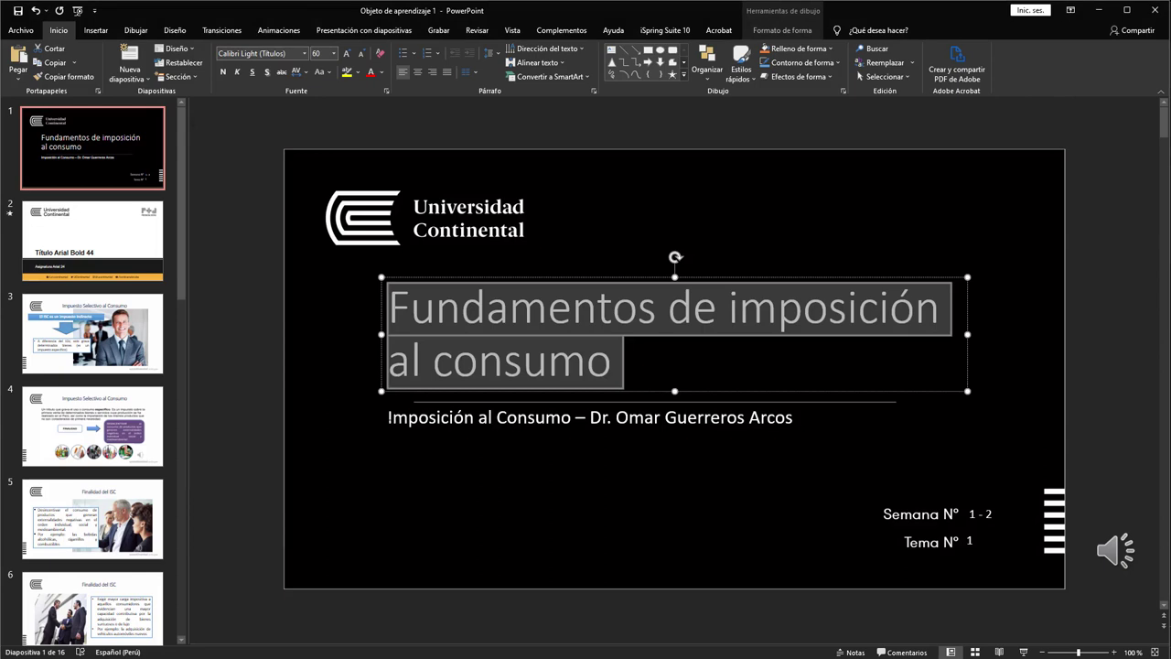
{"action": "key", "text": "ctrl+Return"}
{"action": "key", "text": "shift+End"}
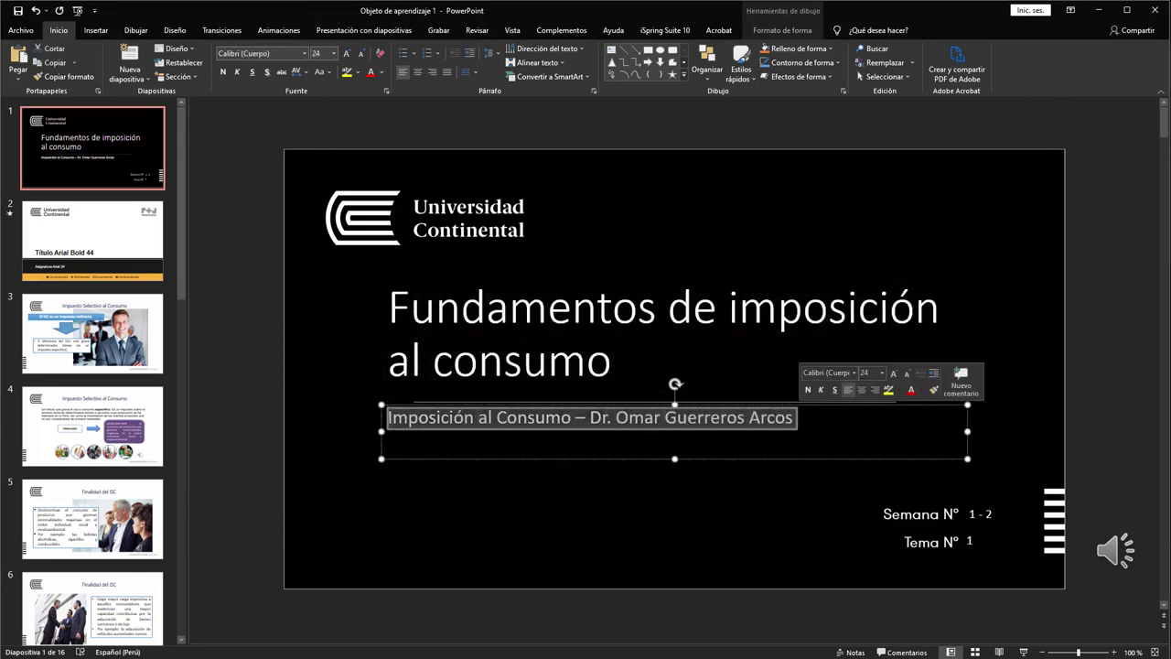
Paste the subtitle as 'Imposición al Consumo' with the lecturer's name on its own line, then select the course title.
{"action": "left_click", "coordinate": [129, 244]}
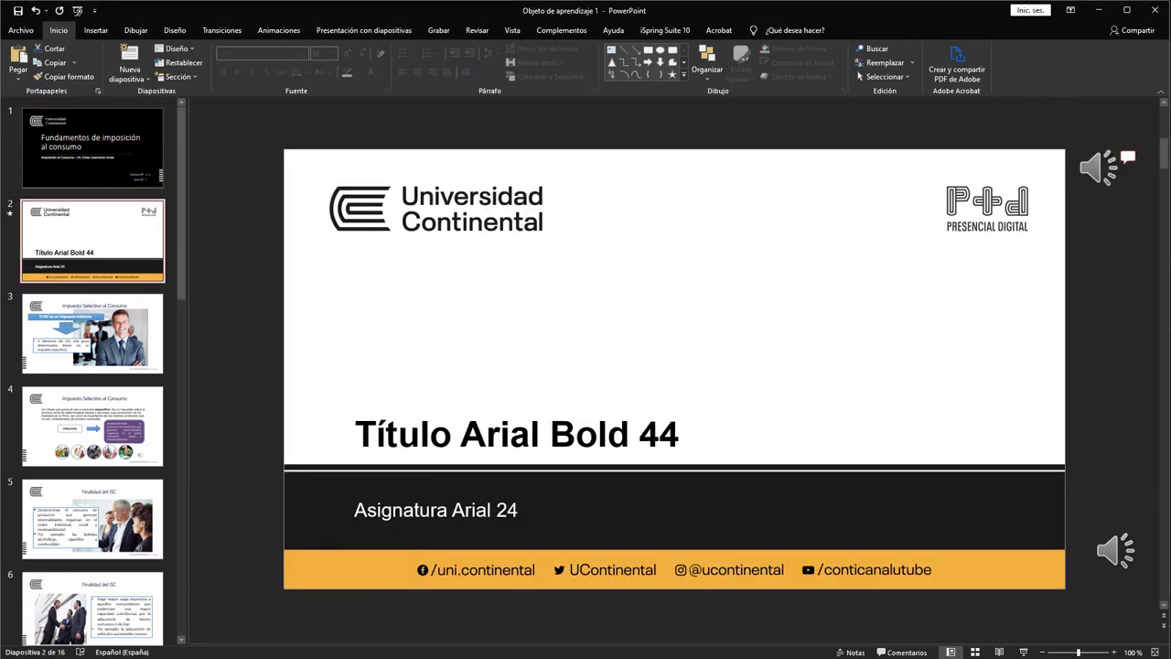
{"action": "key", "text": "alt+Tab"}
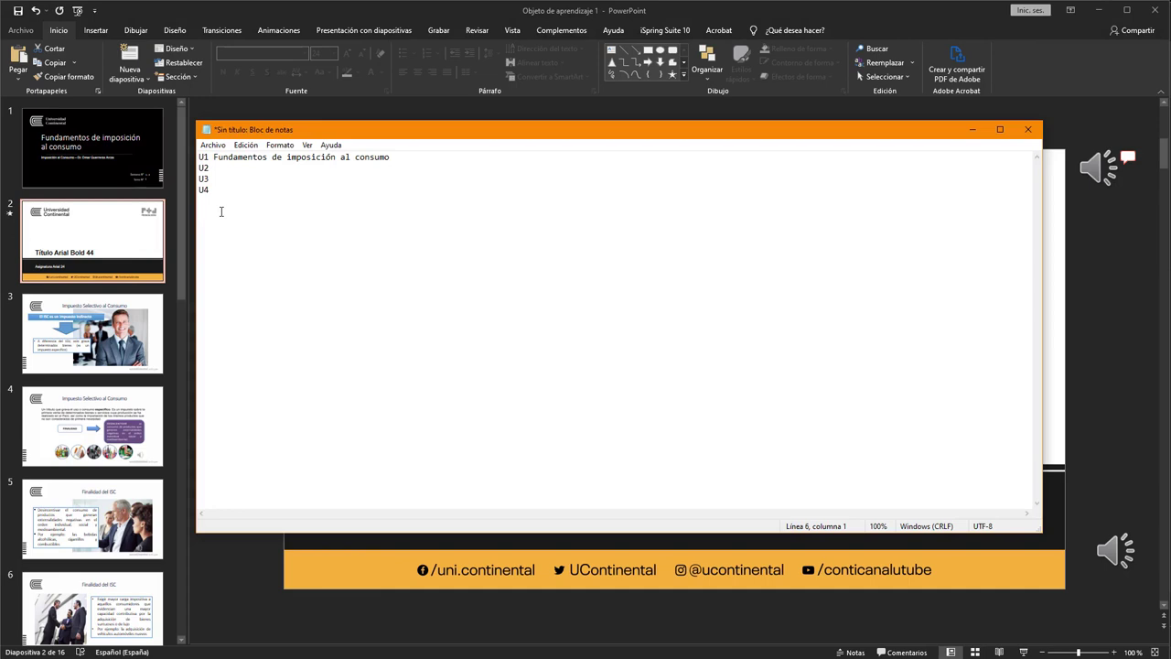
{"action": "key", "text": "ctrl+v"}
{"action": "left_click", "coordinate": [315, 212]}
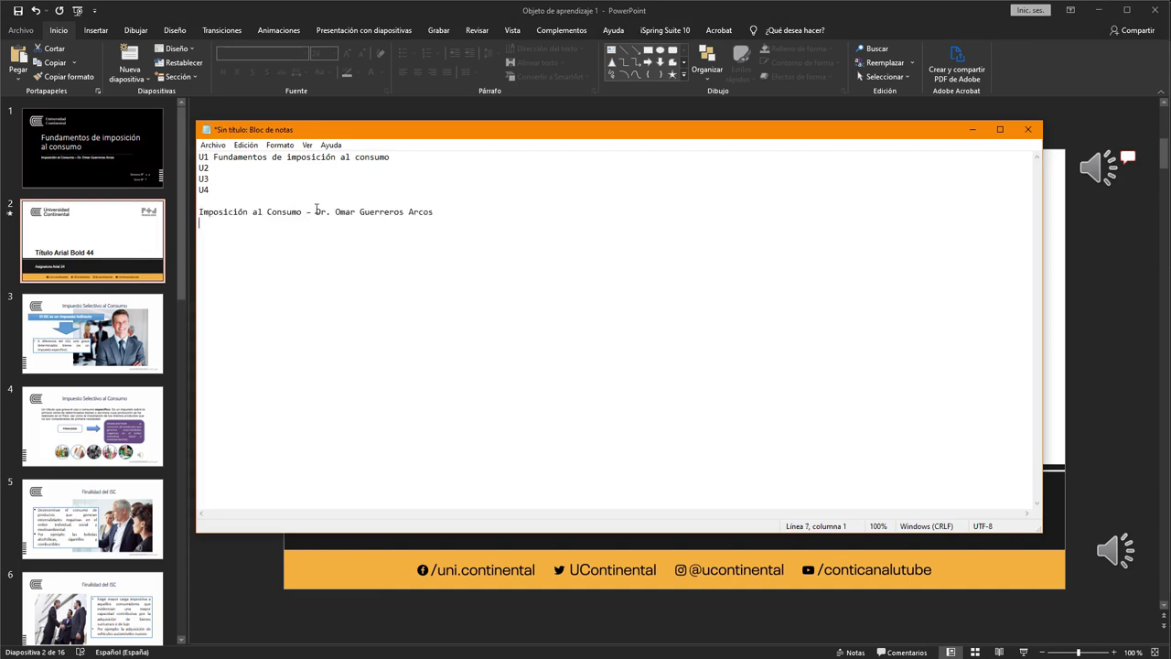
{"action": "key", "text": "BackSpace"}
{"action": "key", "text": "BackSpace"}
{"action": "key", "text": "BackSpace"}
{"action": "key", "text": "Return"}
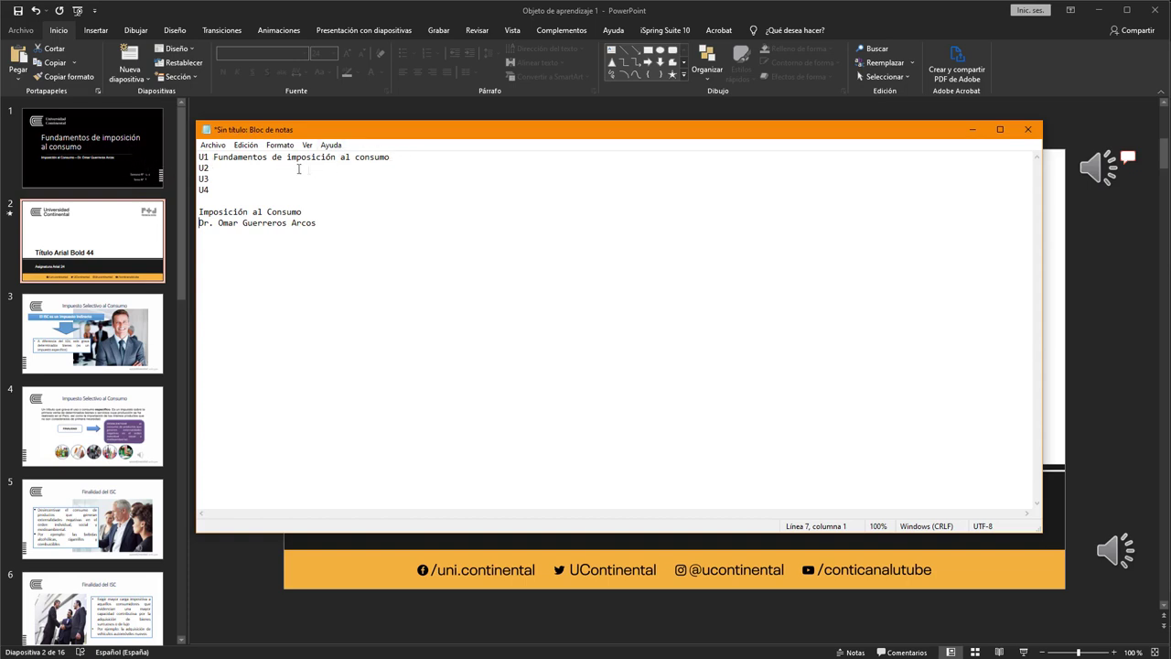
{"action": "left_click", "coordinate": [395, 158]}
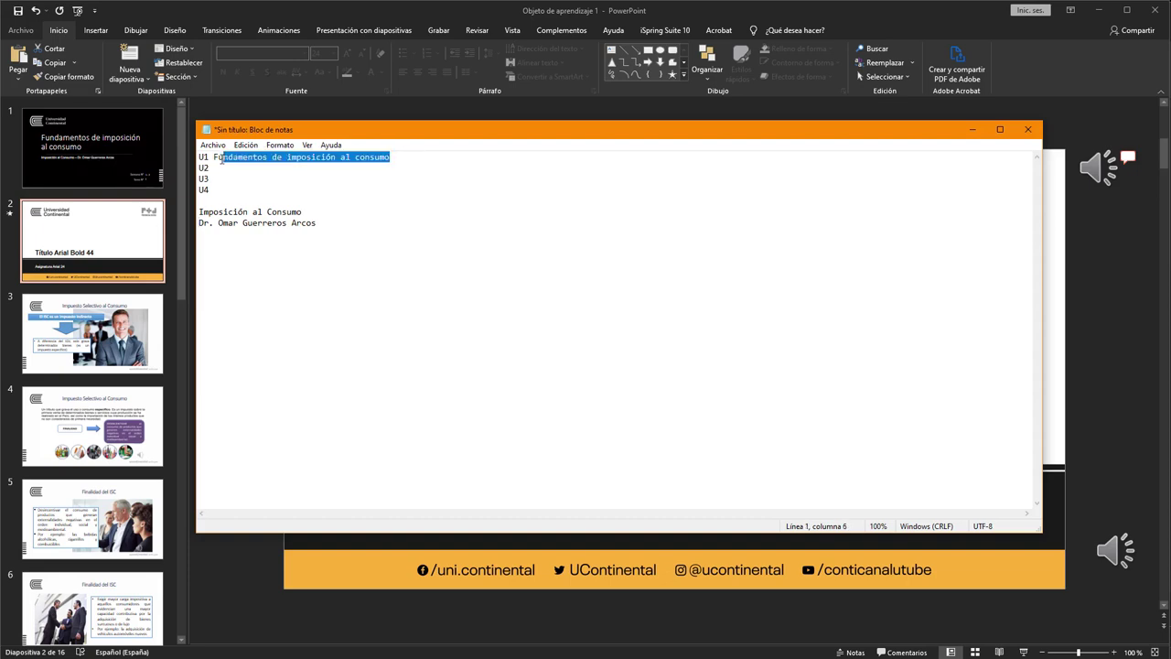
{"action": "left_click_drag", "start_coordinate": [395, 158], "coordinate": [214, 159]}
Replace slide 2's 'Título Arial Bold 44' placeholder with 'Fundamentos de imposición al consumo'.
{"action": "left_click", "coordinate": [110, 244]}
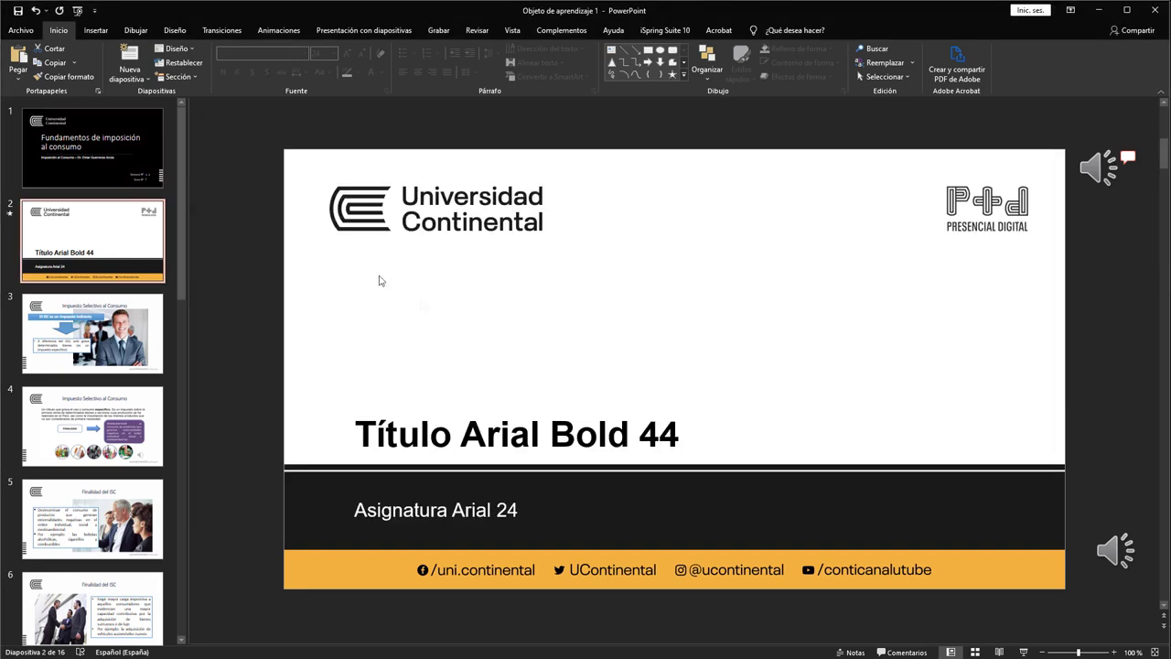
{"action": "left_click", "coordinate": [420, 434]}
{"action": "triple_click", "coordinate": [363, 446]}
{"action": "key", "text": "ctrl+v"}
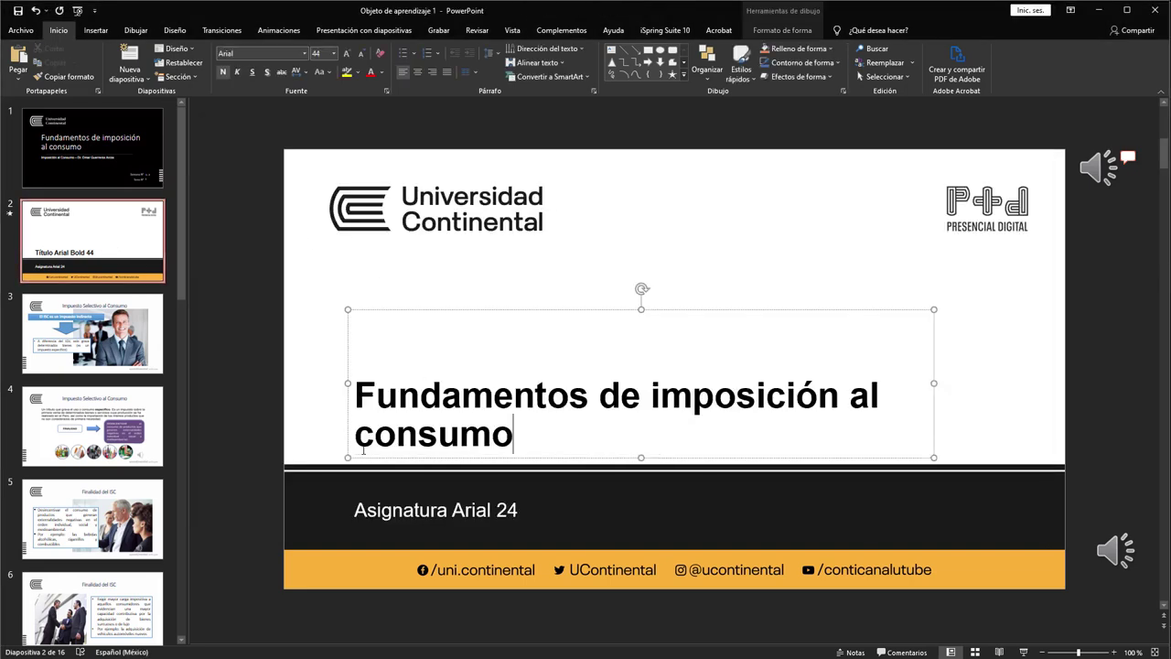
Select 'Imposición al Consumo' in the notes and slide 2's 'Asignatura Arial 24' subtitle text.
{"action": "left_click", "coordinate": [114, 154]}
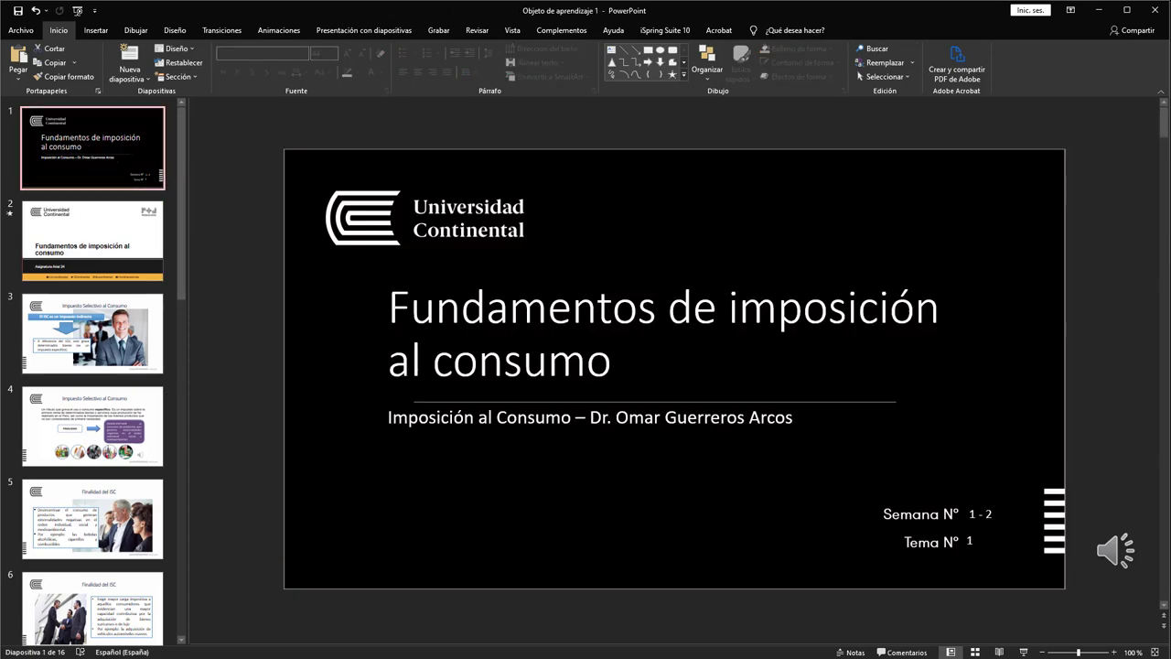
{"action": "key", "text": "alt+Tab"}
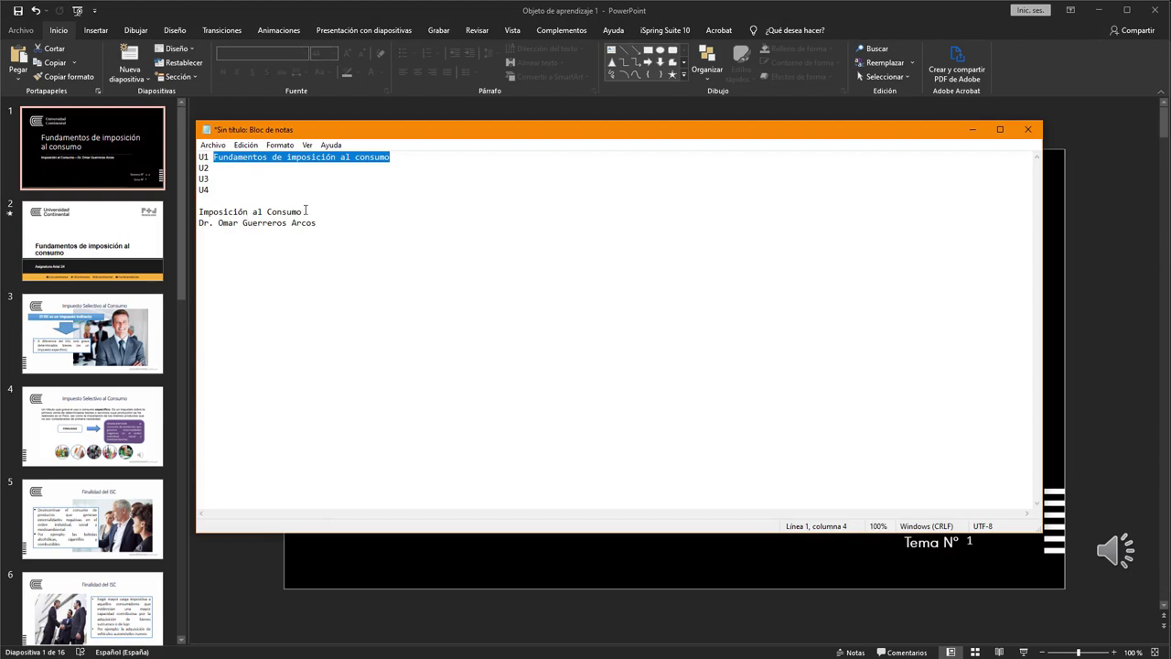
{"action": "left_click_drag", "start_coordinate": [306, 212], "coordinate": [199, 212]}
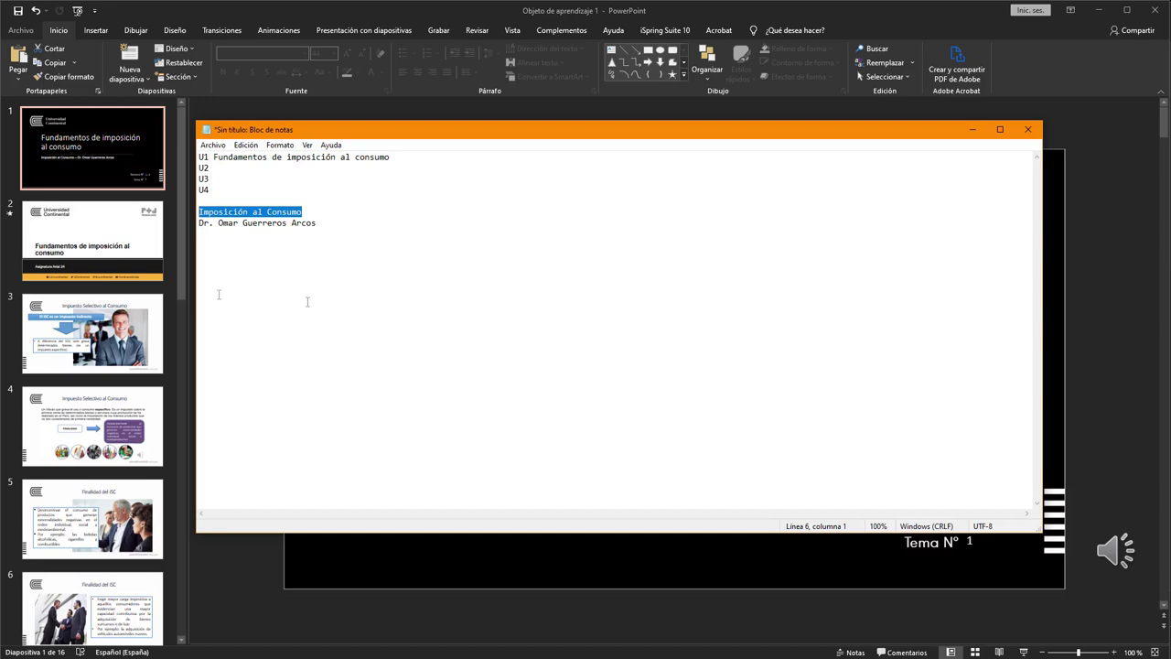
{"action": "left_click", "coordinate": [99, 250]}
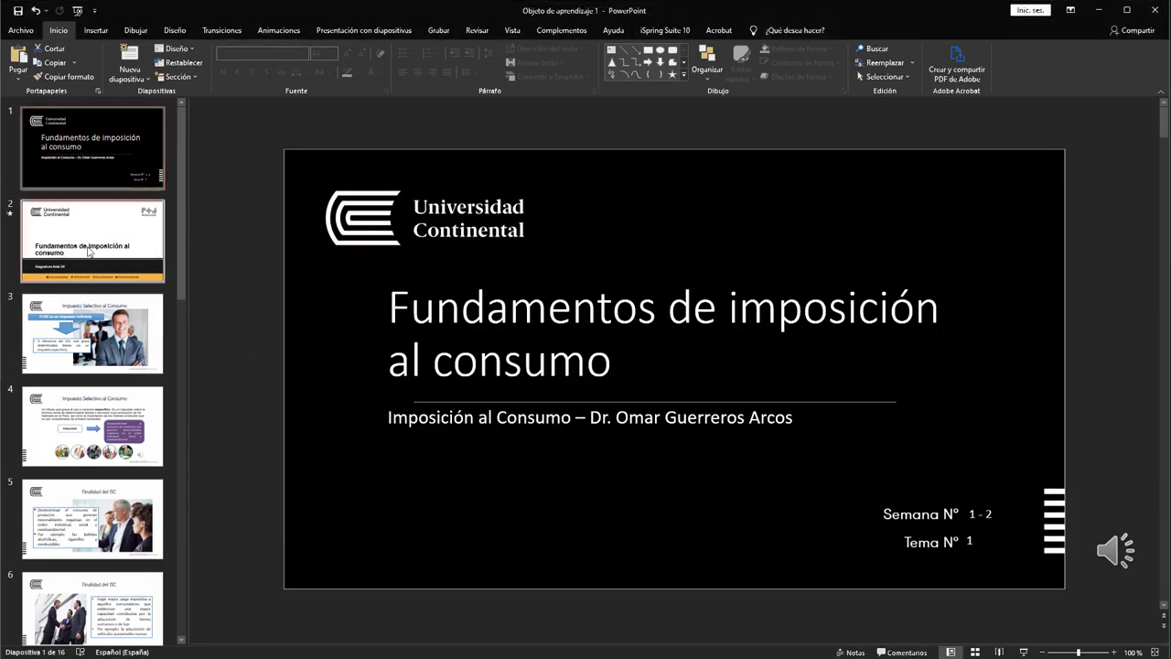
{"action": "scroll", "coordinate": [583, 471], "scroll_direction": "down", "scroll_amount": 1}
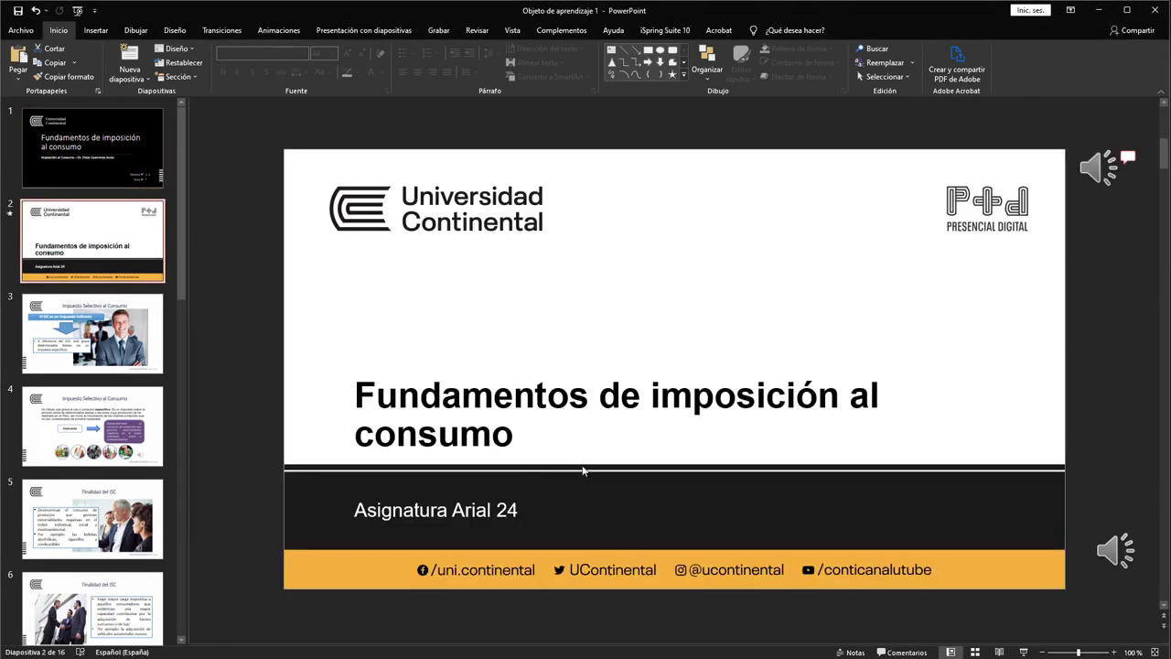
{"action": "left_click", "coordinate": [507, 510]}
{"action": "triple_click", "coordinate": [507, 509]}
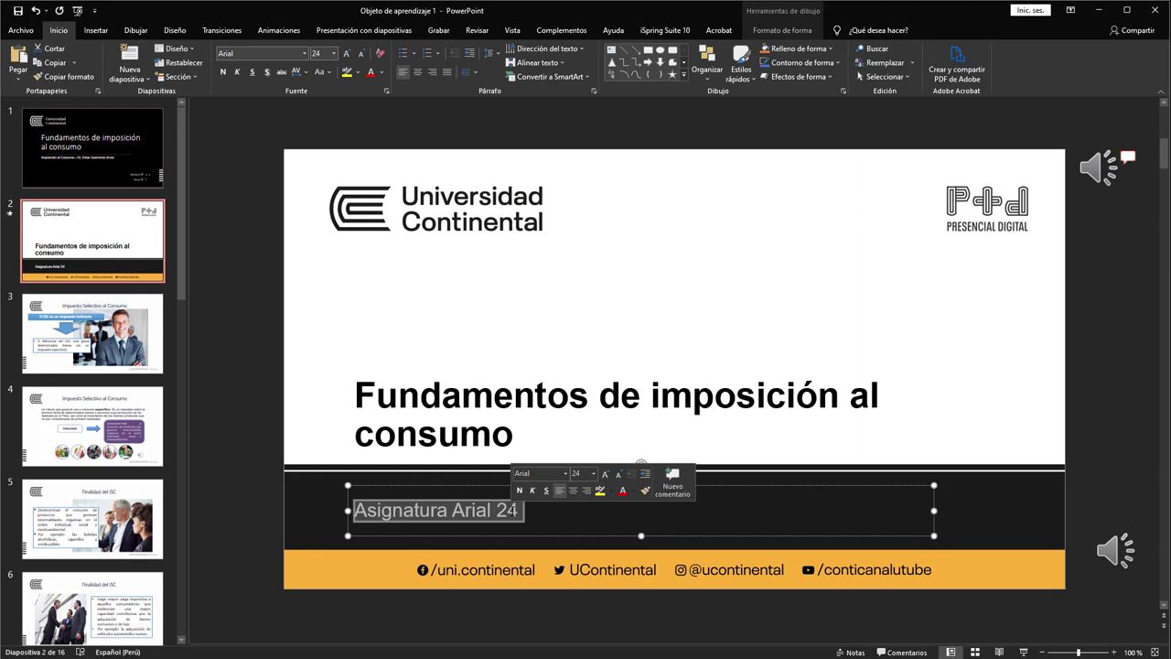
Paste 'Imposición al Consumo' over slide 2's 'Asignatura Arial 24' subtitle.
{"action": "type", "text": "Imposición al Consumo"}
{"action": "left_click", "coordinate": [501, 417]}
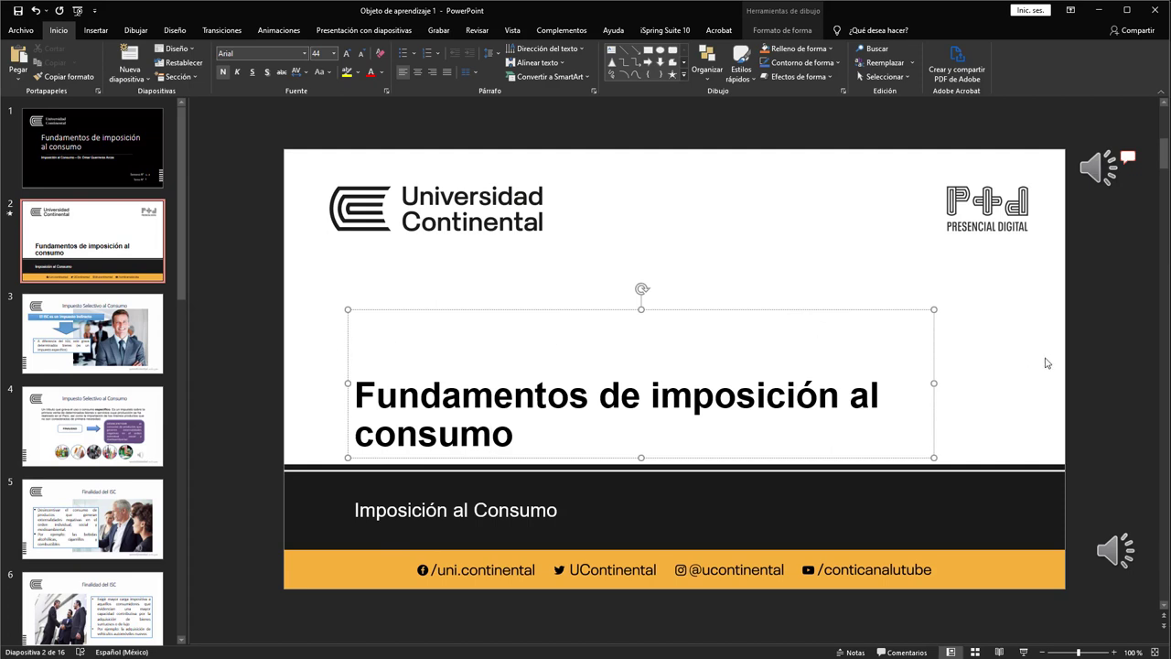
{"action": "left_click", "coordinate": [1008, 608]}
{"action": "left_click", "coordinate": [278, 30]}
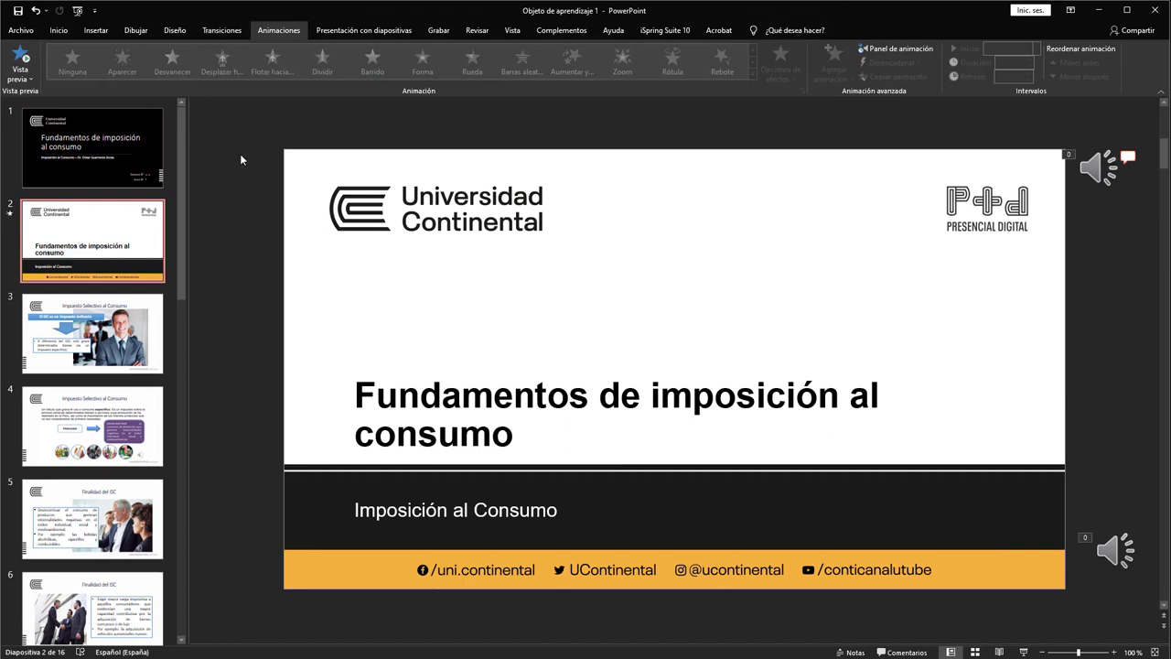
Apply the Cubrir transition with duration 01,25 to all slides.
{"action": "left_click", "coordinate": [229, 32]}
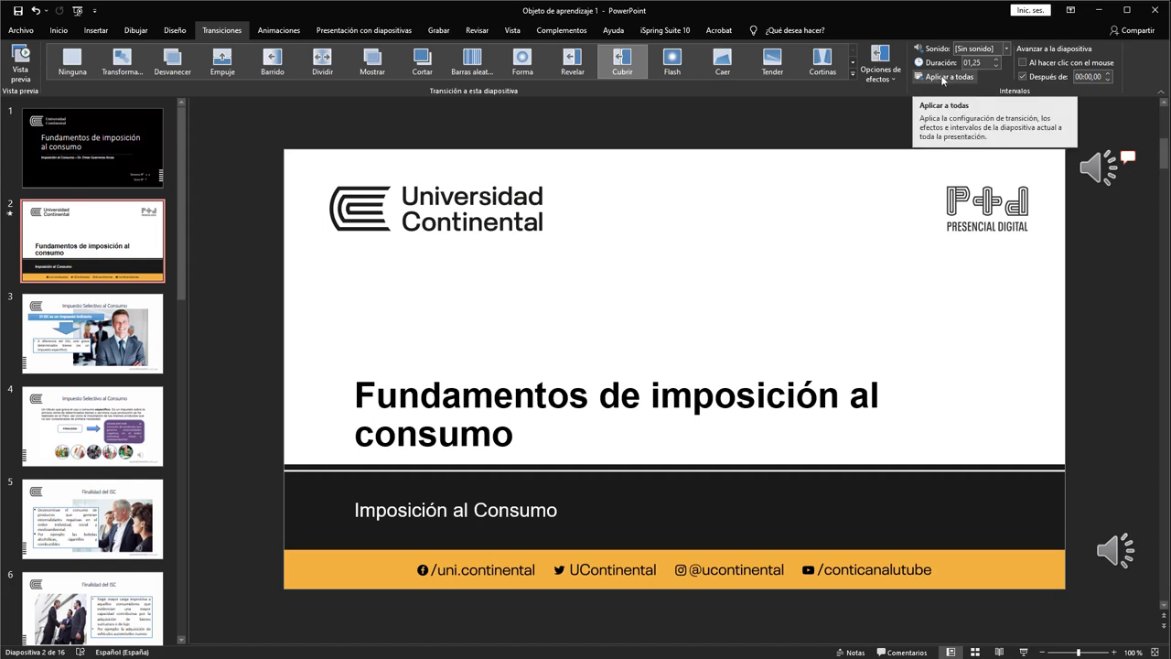
{"action": "left_click", "coordinate": [943, 79]}
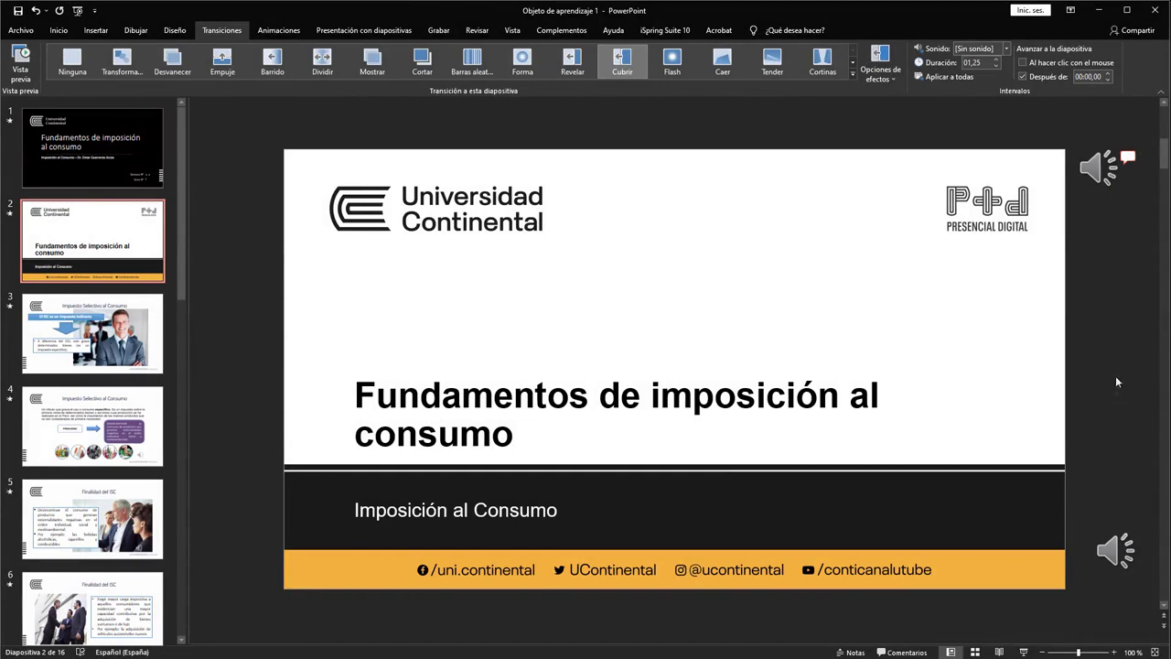
Play and then pause the top audio clip to check its sound.
{"action": "mouse_move", "coordinate": [1093, 170]}
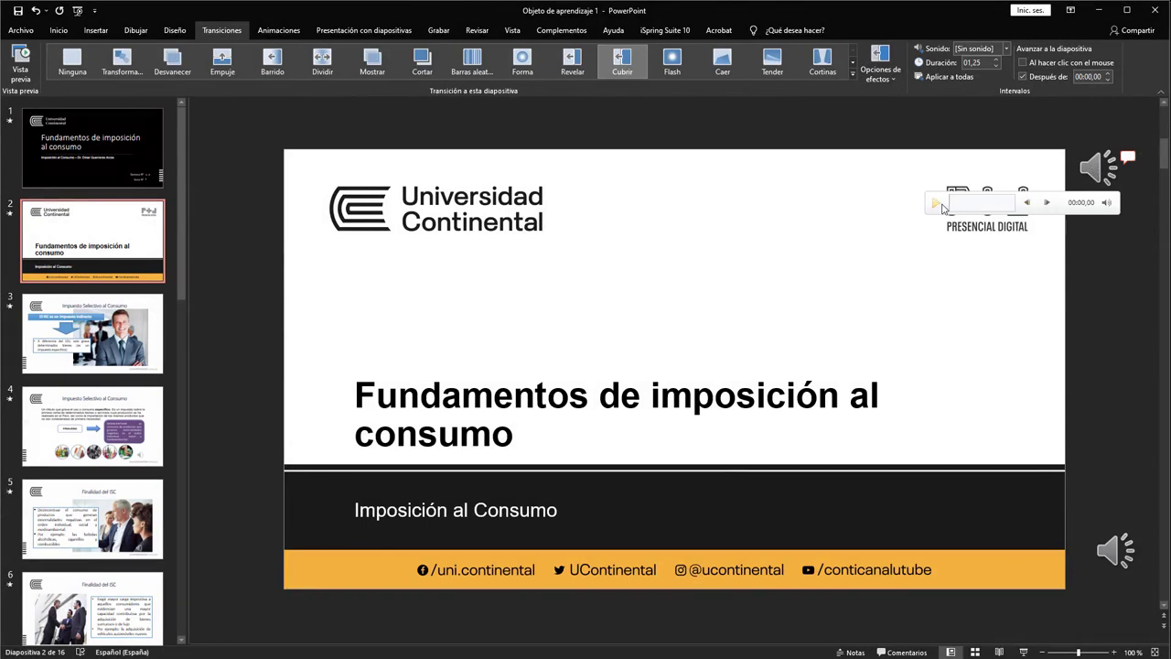
{"action": "left_click", "coordinate": [937, 203]}
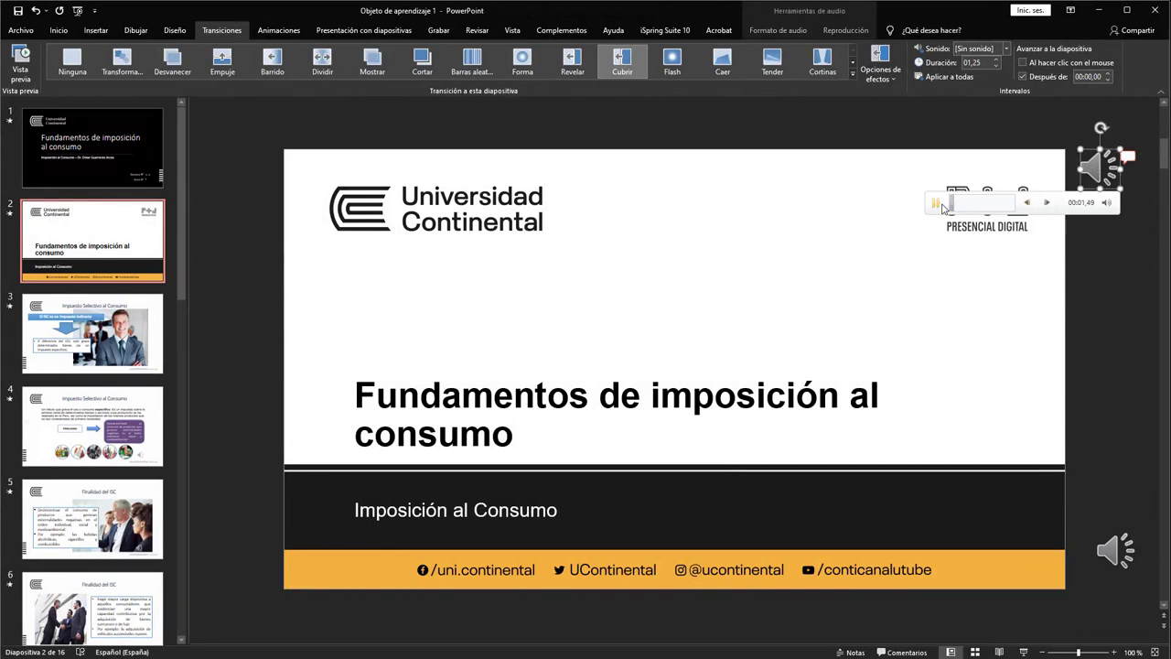
{"action": "left_click", "coordinate": [937, 204]}
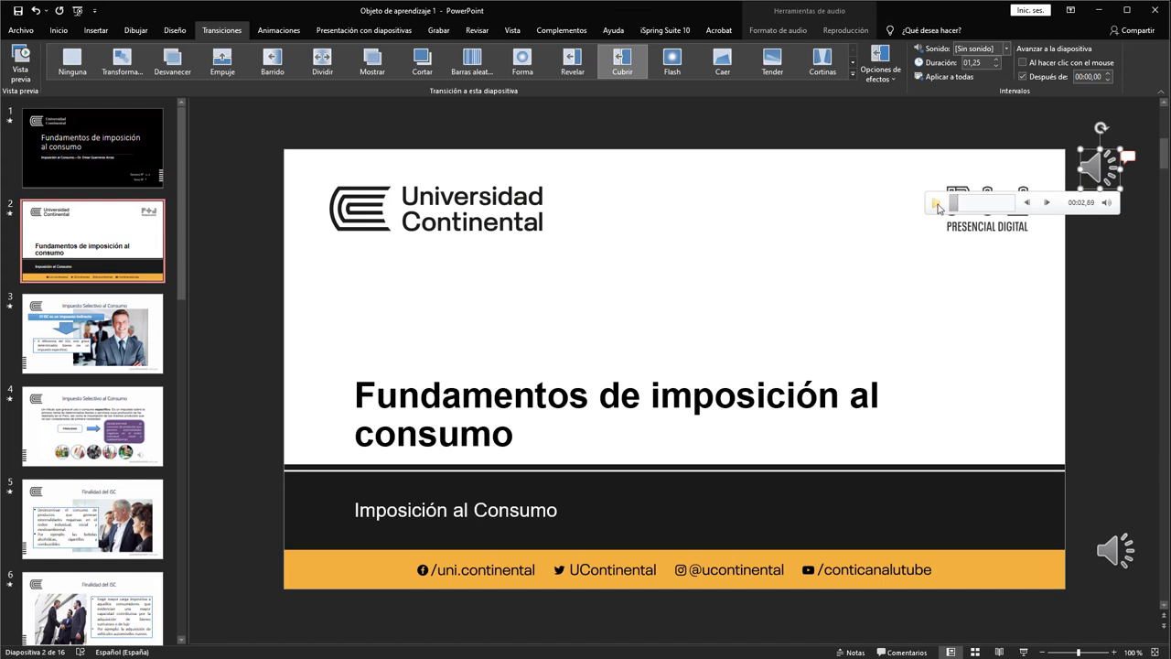
Set the lower audio clip's Inicio to Automáticamente.
{"action": "left_click", "coordinate": [1115, 553]}
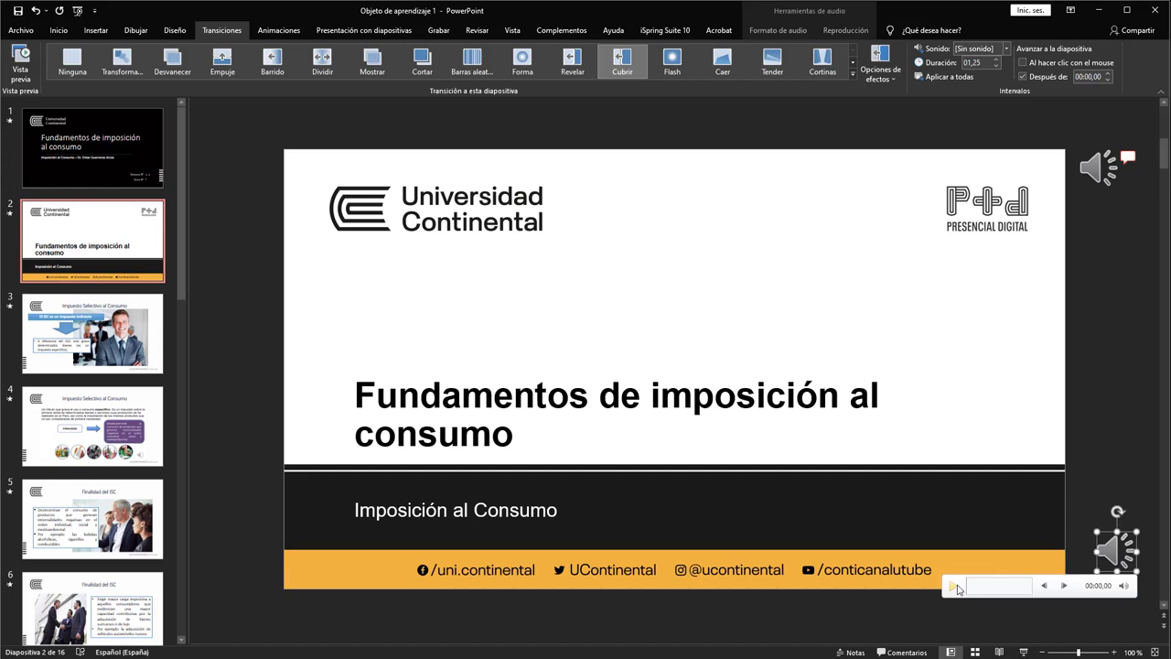
{"action": "left_click", "coordinate": [1130, 448]}
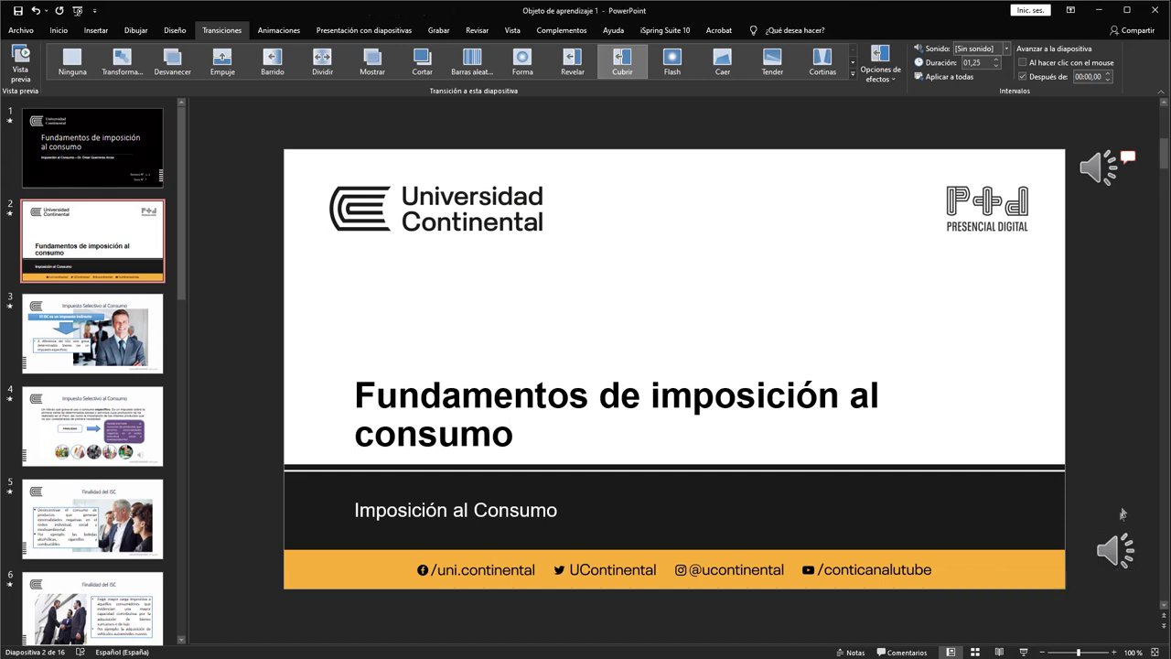
{"action": "left_click", "coordinate": [1114, 565]}
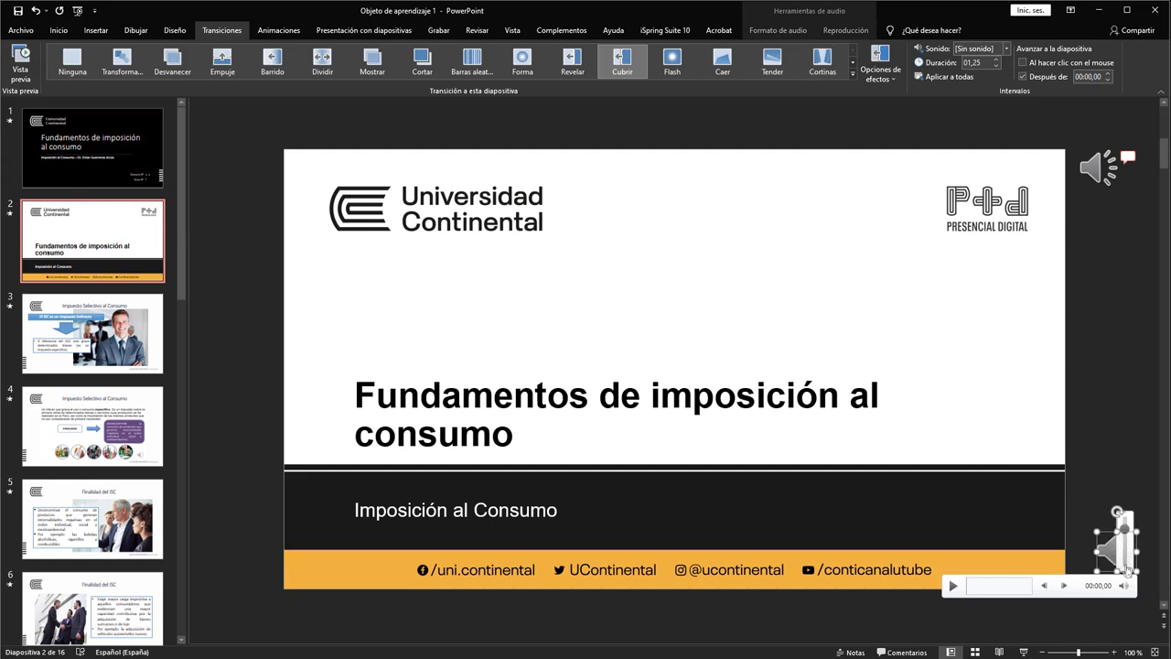
{"action": "left_click", "coordinate": [847, 31]}
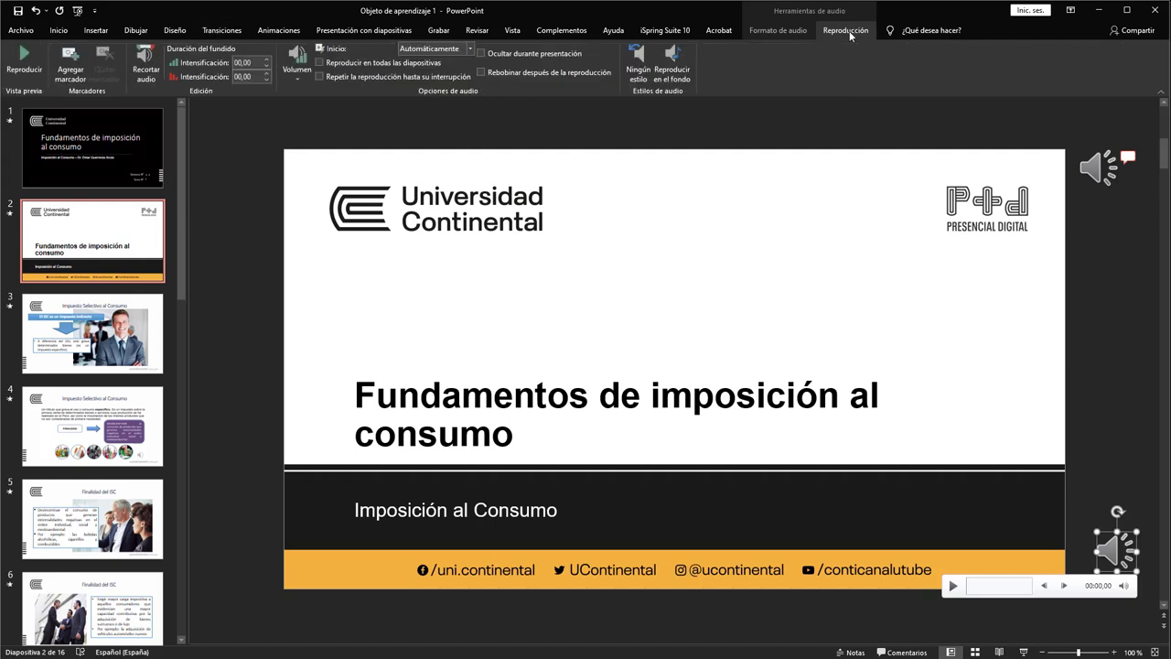
{"action": "left_click", "coordinate": [470, 48]}
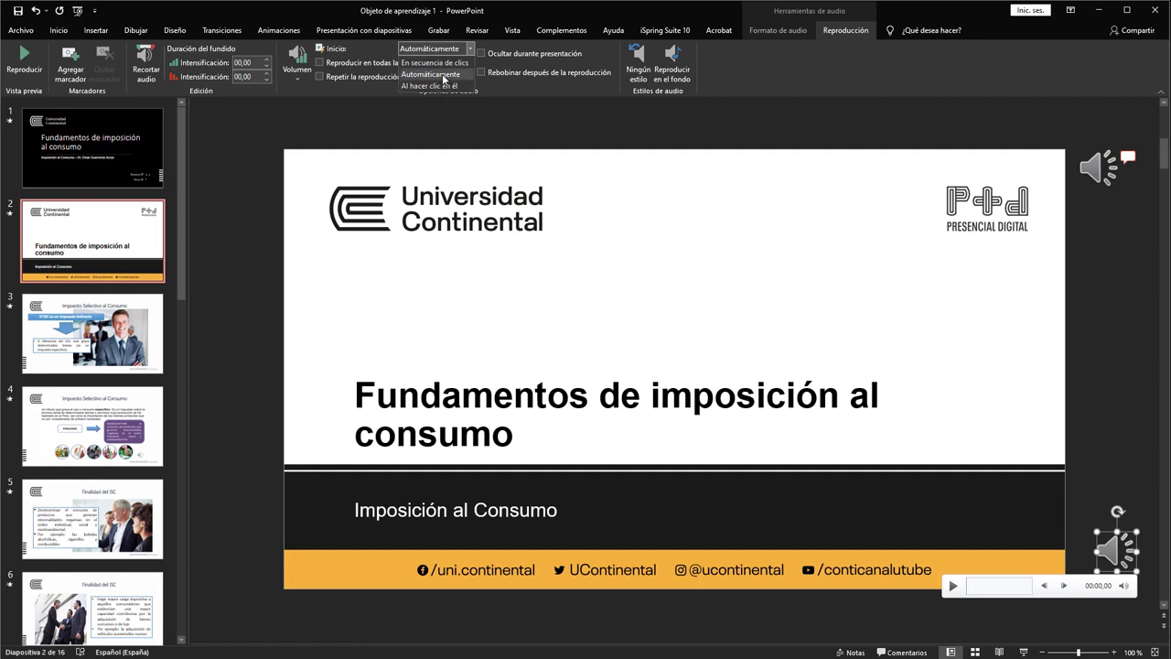
{"action": "left_click", "coordinate": [443, 77]}
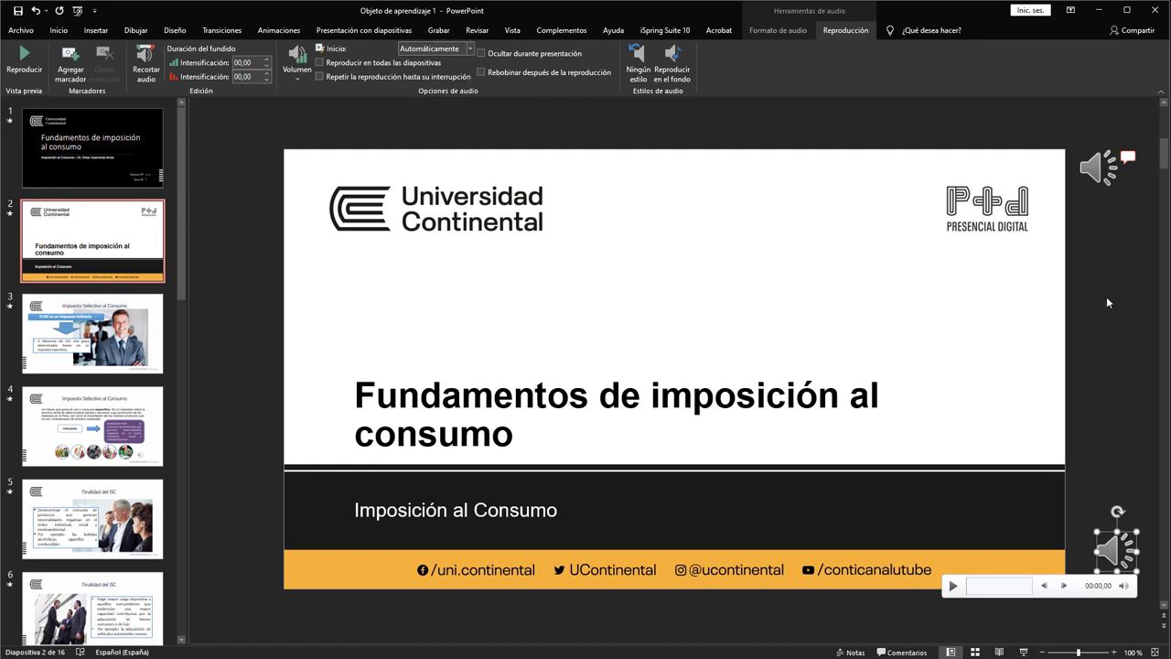
{"action": "left_click", "coordinate": [467, 271]}
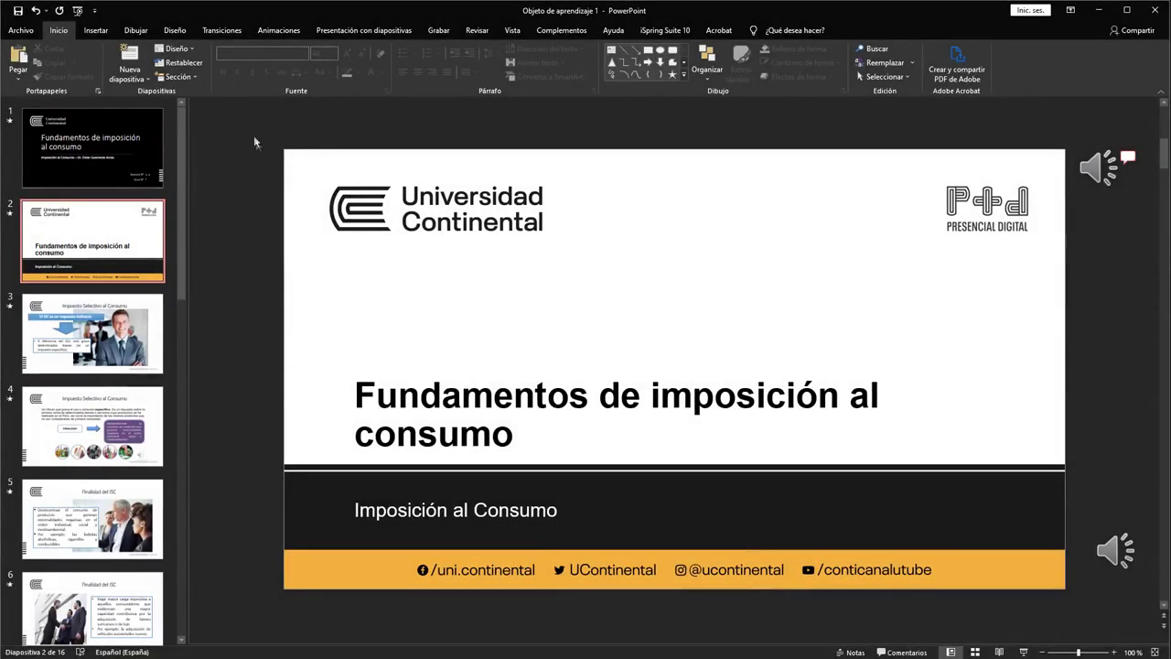
Check the title and subtitle text on the Universidad Continental title slide.
{"action": "left_click", "coordinate": [241, 271]}
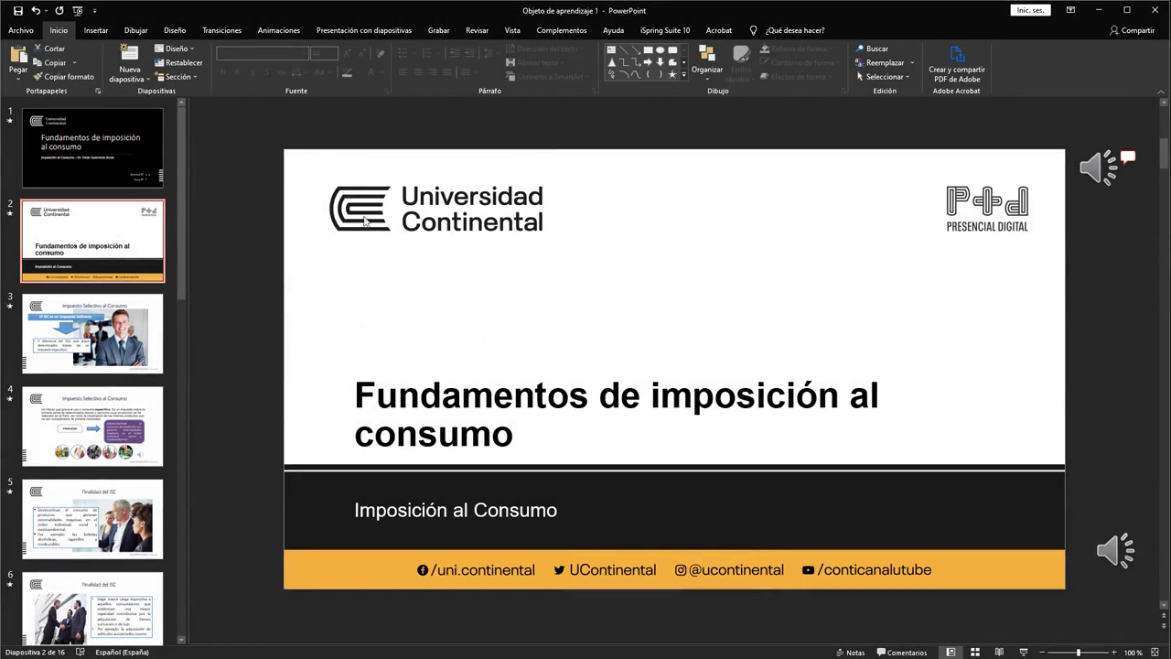
{"action": "left_click", "coordinate": [375, 397]}
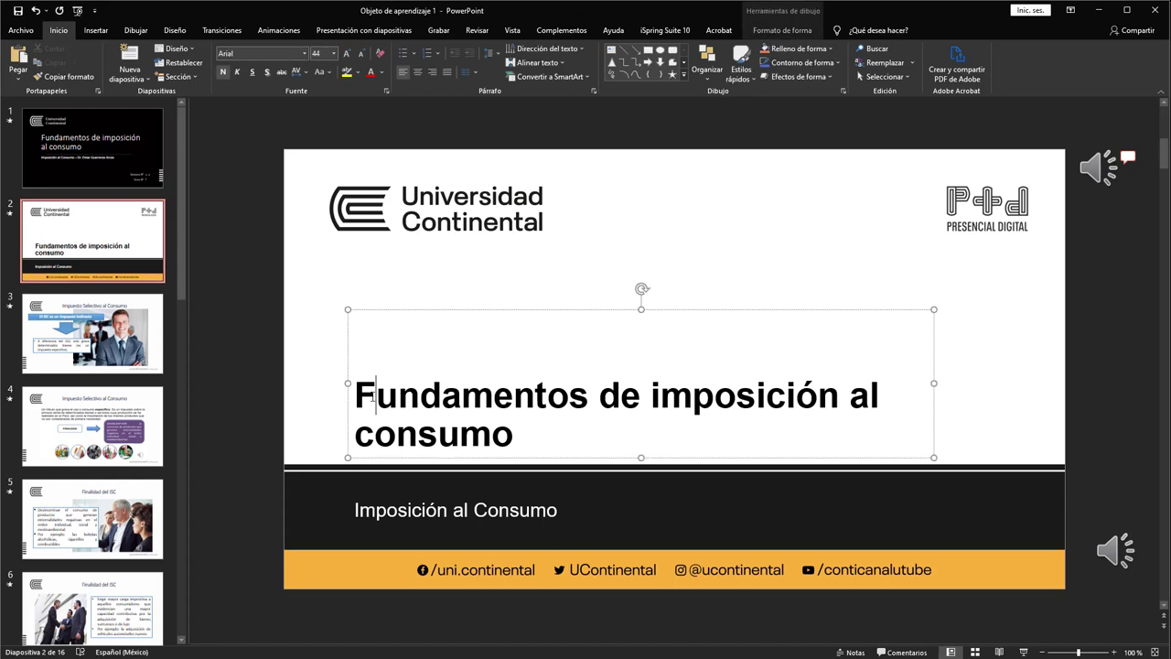
{"action": "left_click", "coordinate": [414, 481]}
{"action": "left_click", "coordinate": [418, 433]}
{"action": "left_click", "coordinate": [132, 220]}
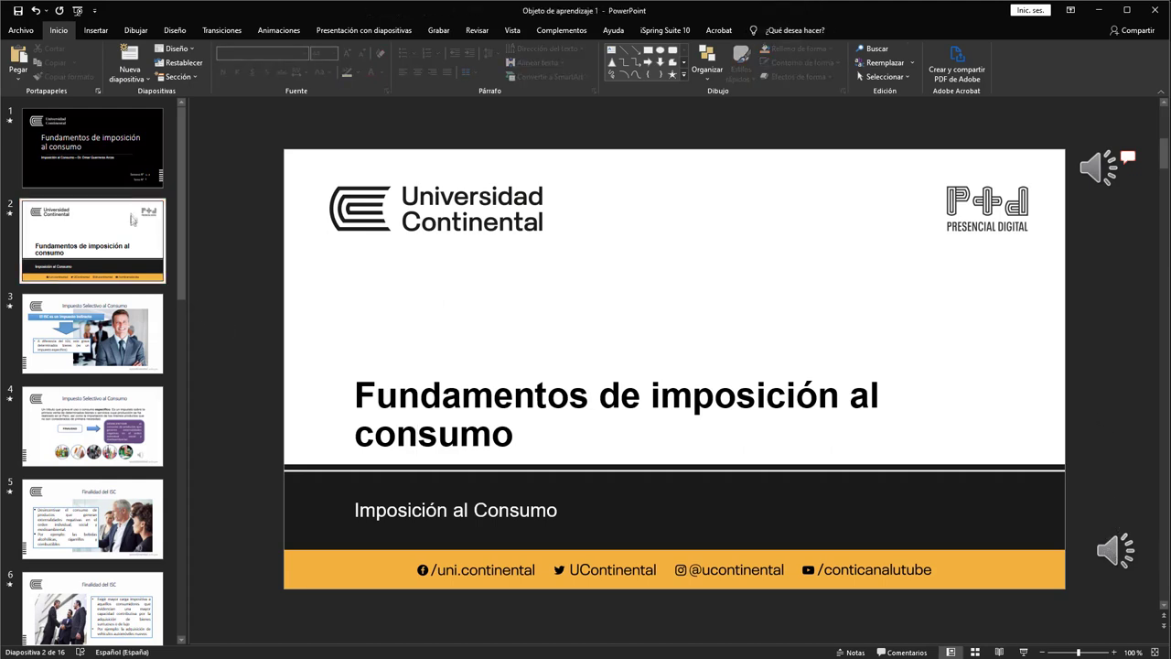
Delete the old dark title slide from the deck.
{"action": "left_click", "coordinate": [122, 157]}
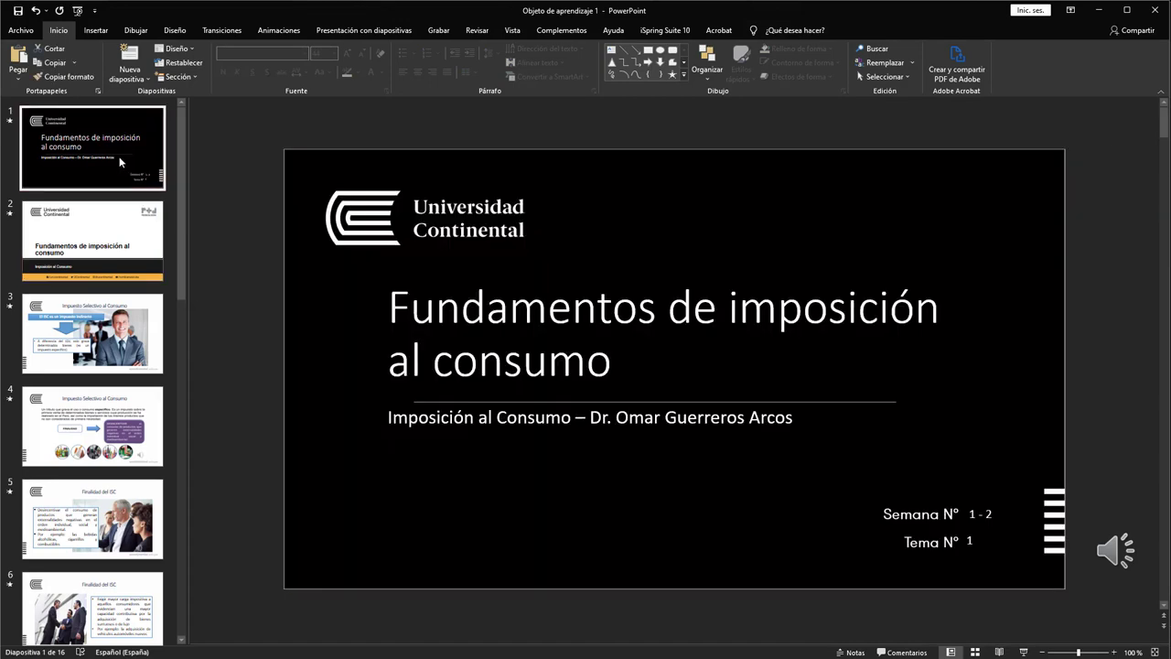
{"action": "key", "text": "Delete"}
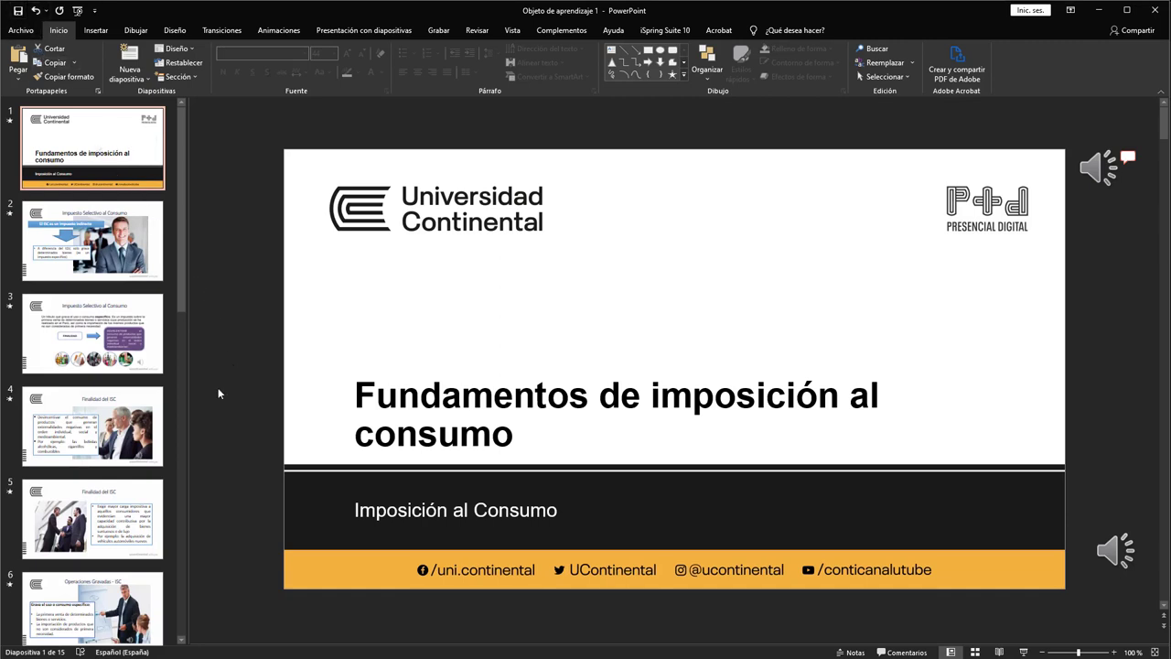
{"action": "left_click", "coordinate": [999, 651]}
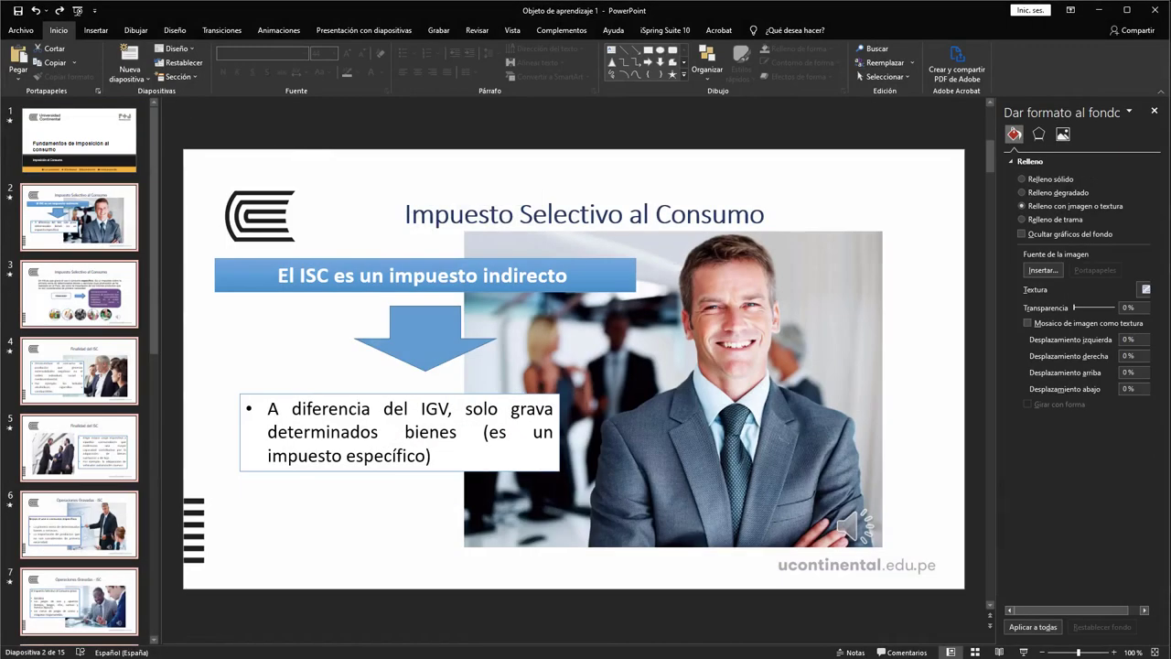
Fill slide 2's background with the 02-Contenido picture from the Fondos PPT folder.
{"action": "left_click", "coordinate": [511, 557]}
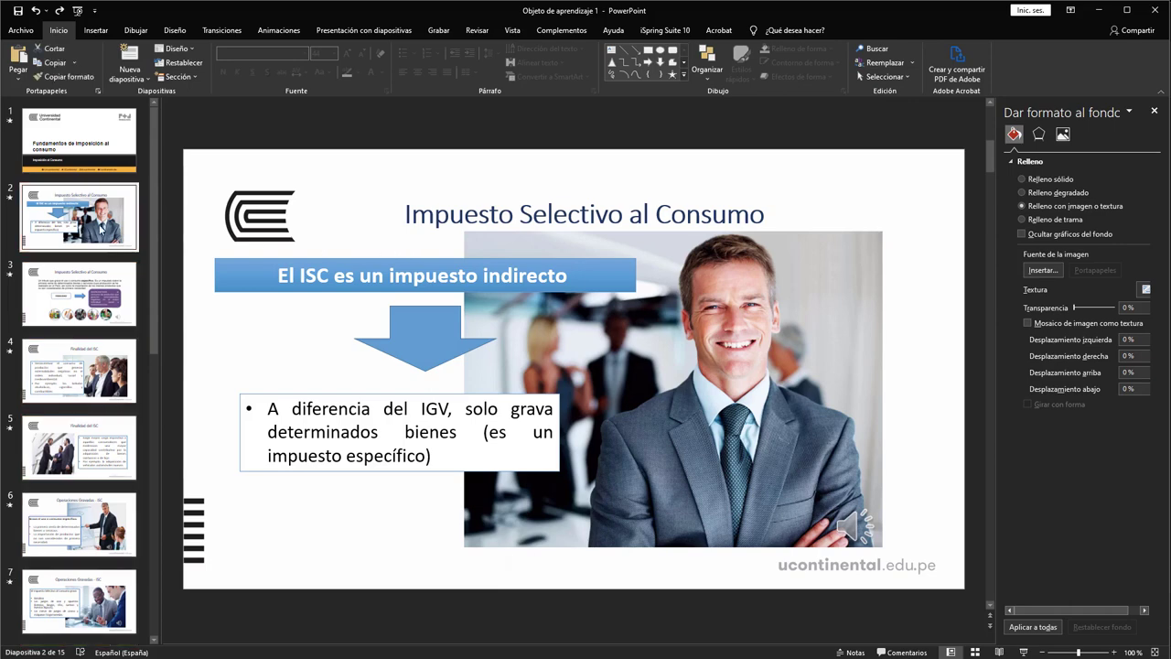
{"action": "scroll", "coordinate": [92, 292], "scroll_direction": "down", "scroll_amount": 2}
{"action": "scroll", "coordinate": [82, 366], "scroll_direction": "down", "scroll_amount": 2}
{"action": "scroll", "coordinate": [75, 439], "scroll_direction": "down", "scroll_amount": 2}
{"action": "scroll", "coordinate": [69, 503], "scroll_direction": "down", "scroll_amount": 2}
{"action": "scroll", "coordinate": [68, 502], "scroll_direction": "up", "scroll_amount": 2}
{"action": "scroll", "coordinate": [69, 501], "scroll_direction": "up", "scroll_amount": 2}
{"action": "scroll", "coordinate": [68, 499], "scroll_direction": "up", "scroll_amount": 2}
{"action": "scroll", "coordinate": [69, 497], "scroll_direction": "up", "scroll_amount": 2}
{"action": "scroll", "coordinate": [69, 497], "scroll_direction": "down", "scroll_amount": 1}
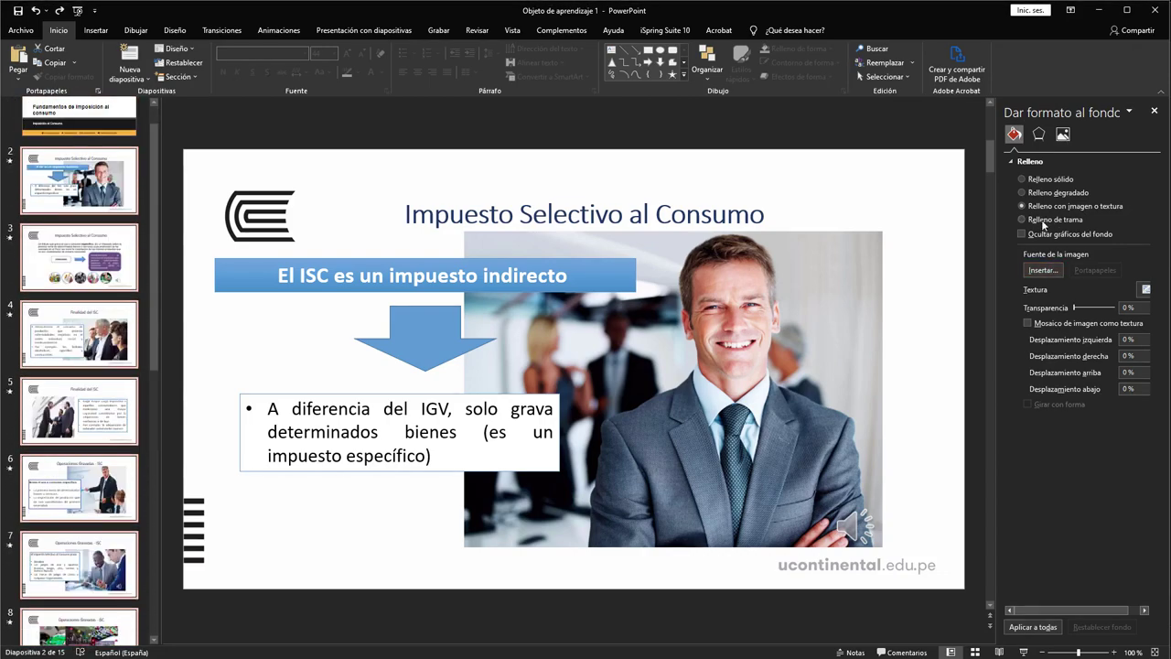
{"action": "left_click", "coordinate": [1044, 271]}
{"action": "left_click", "coordinate": [515, 320]}
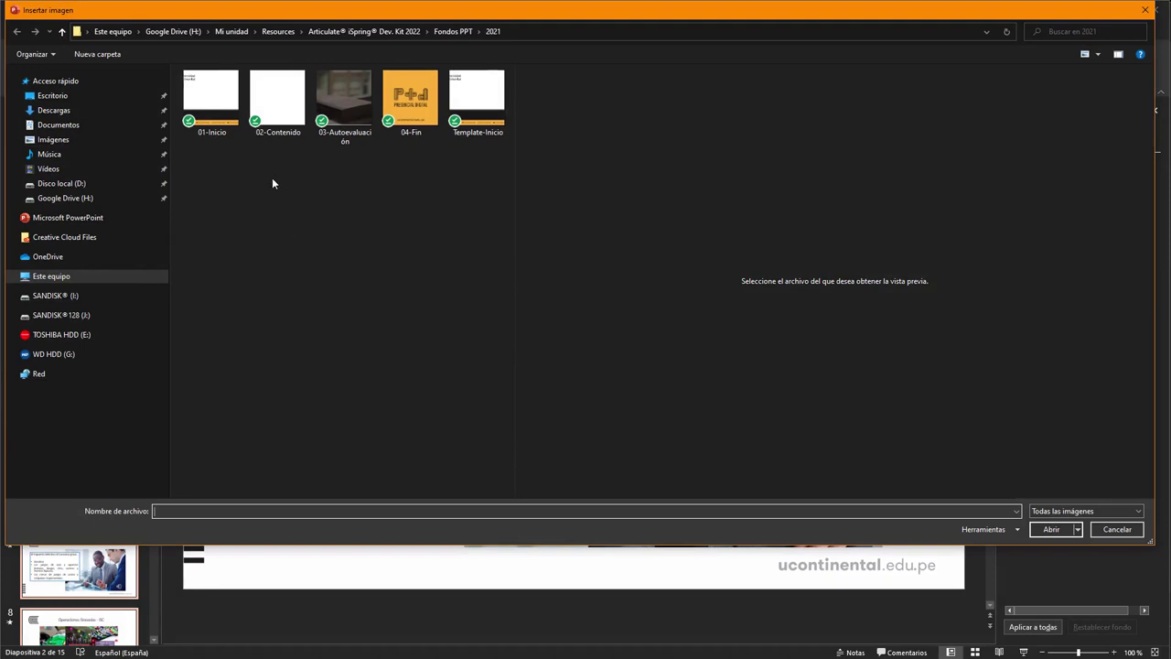
{"action": "left_click", "coordinate": [290, 111]}
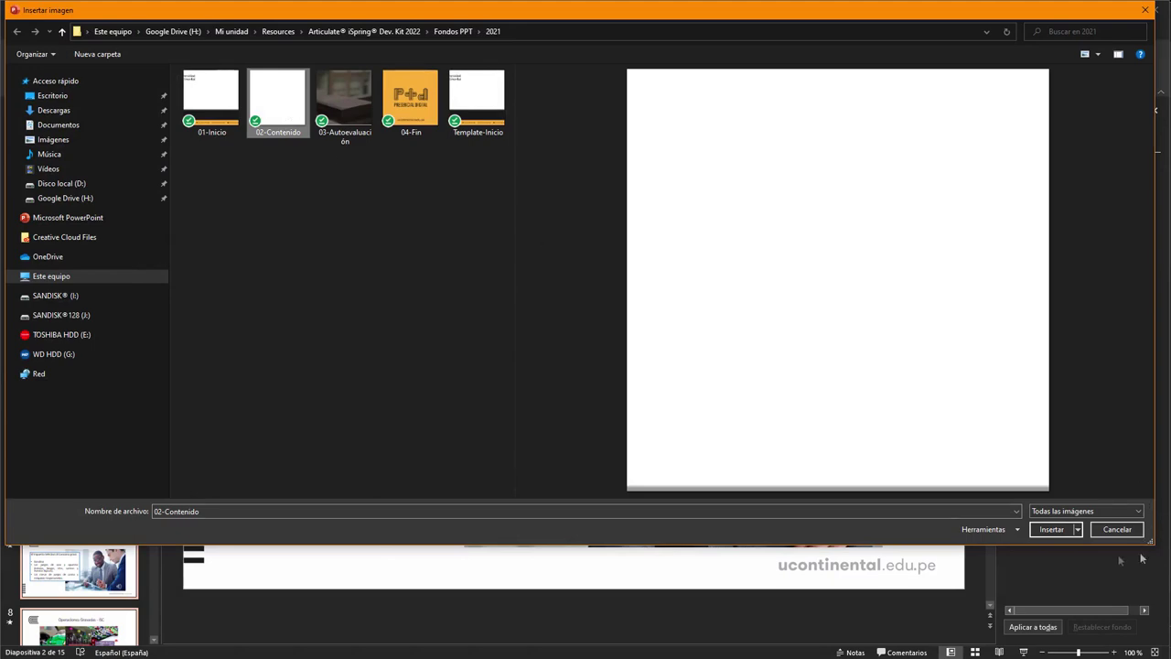
{"action": "left_click", "coordinate": [1052, 529]}
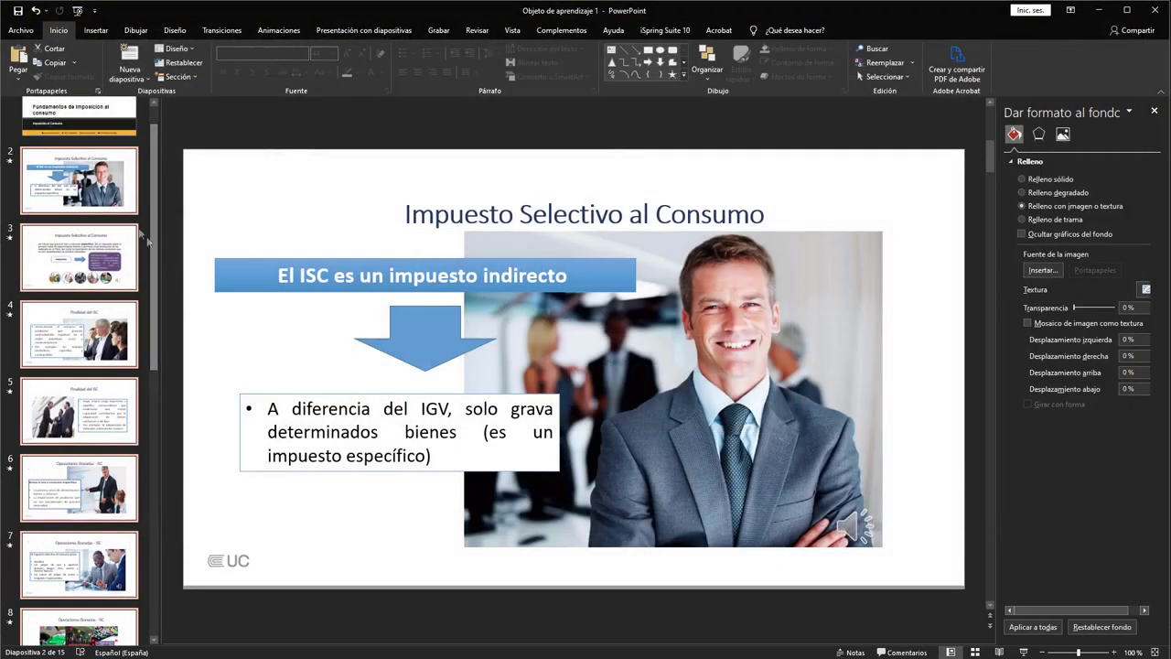
{"action": "left_click", "coordinate": [104, 255]}
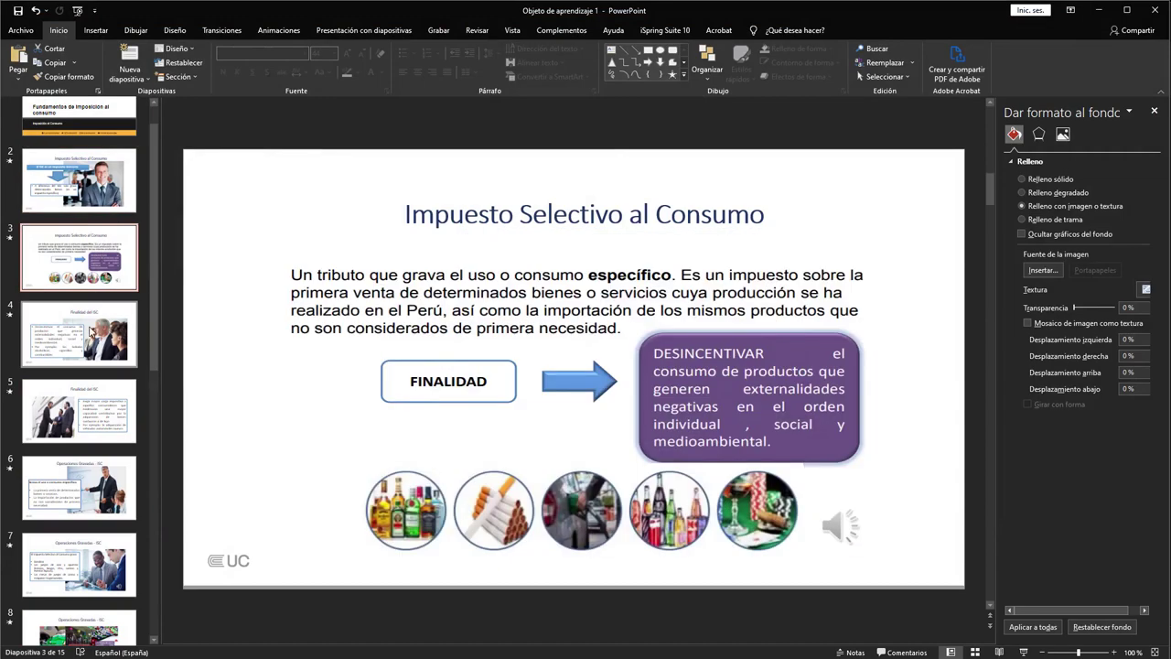
Select the 'Impuesto Selectivo al Consumo' title and compare it with the Base OA title style.
{"action": "key", "text": "Up"}
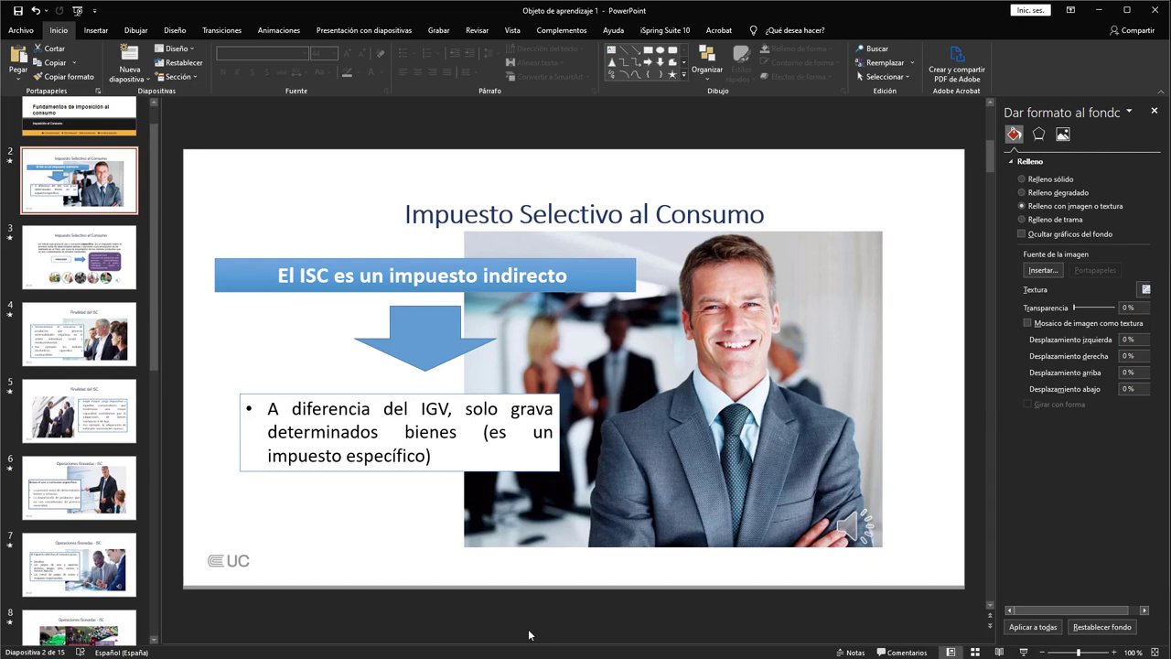
{"action": "left_click", "coordinate": [526, 173]}
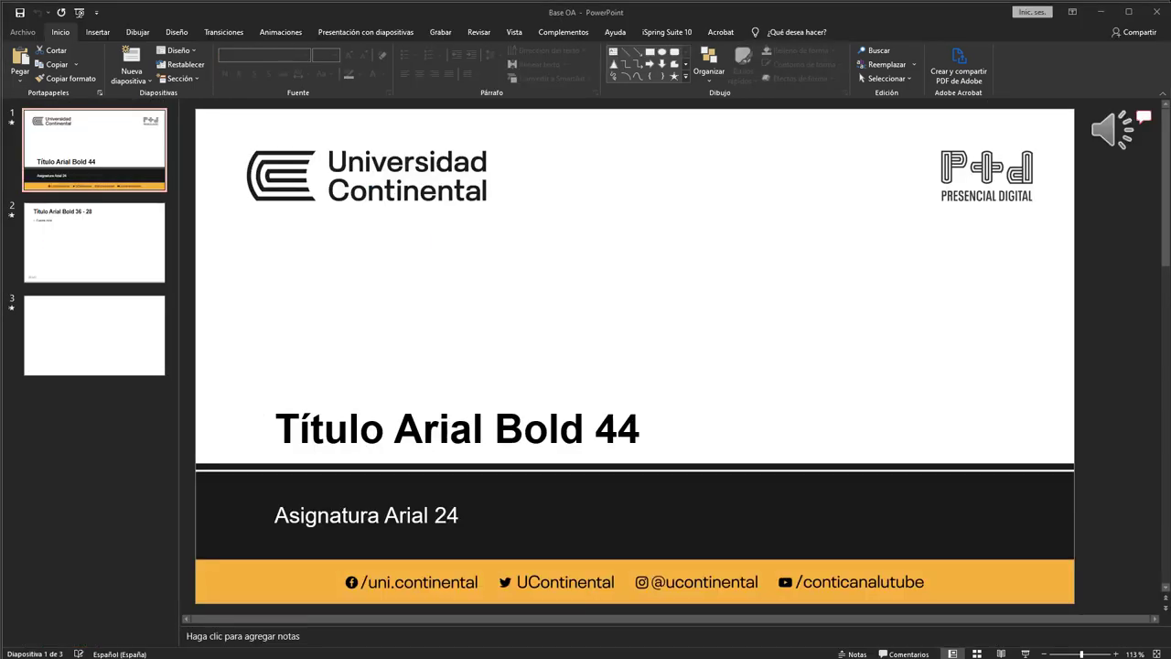
{"action": "left_click", "coordinate": [114, 263]}
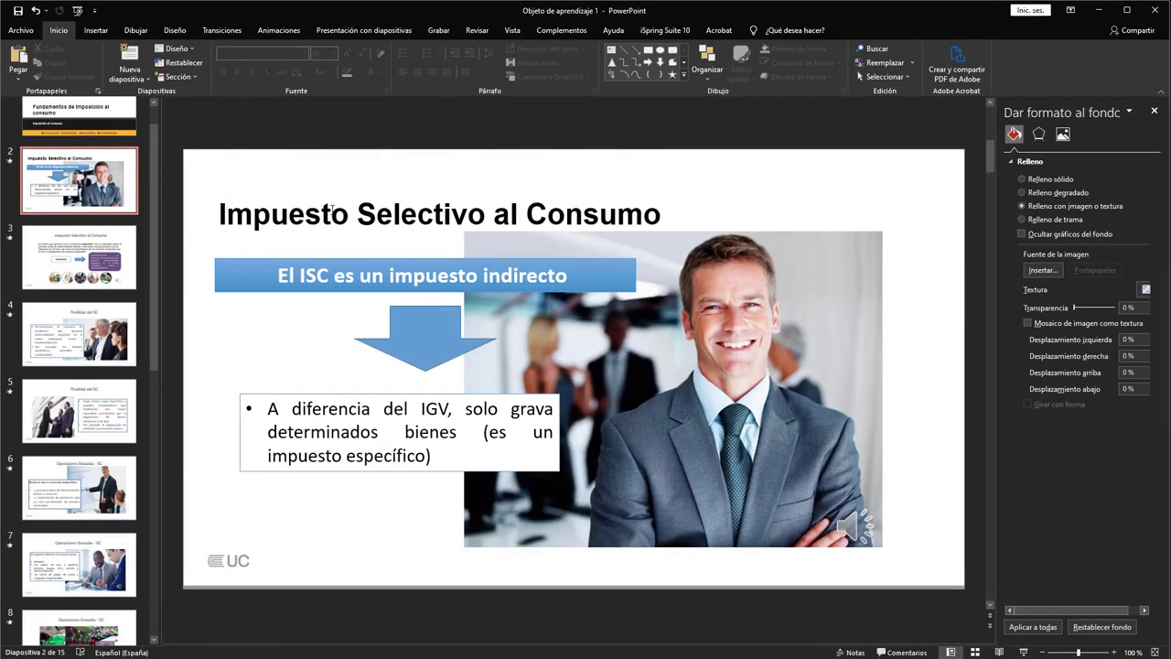
{"action": "left_click", "coordinate": [335, 207]}
{"action": "left_click", "coordinate": [349, 172]}
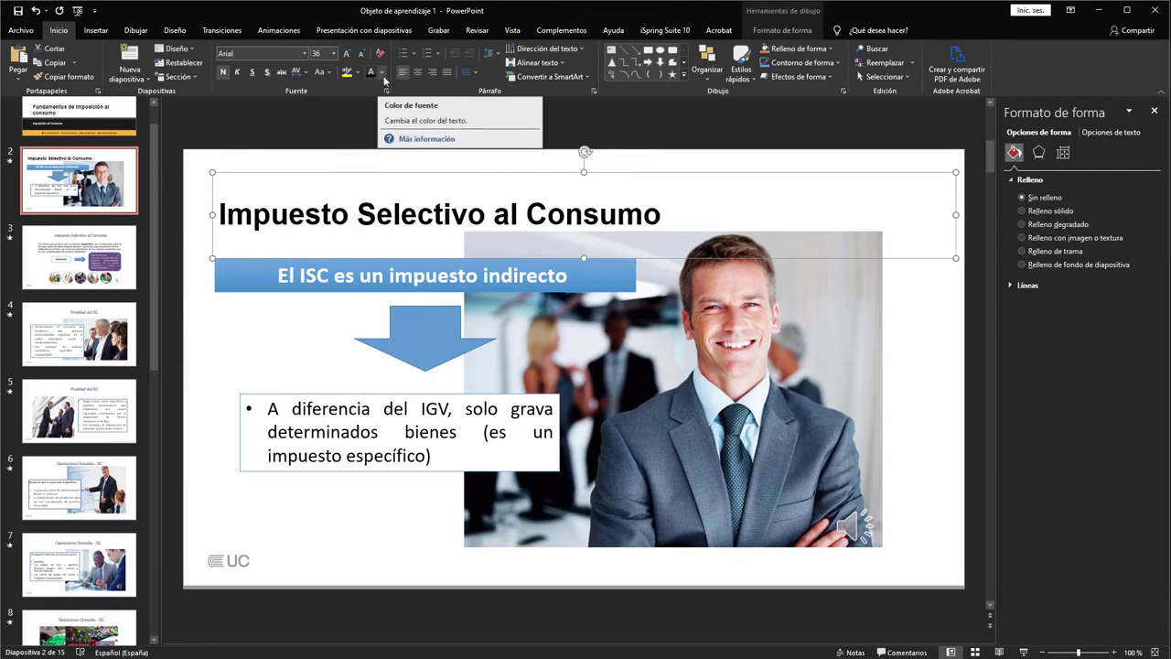
{"action": "left_click", "coordinate": [938, 375]}
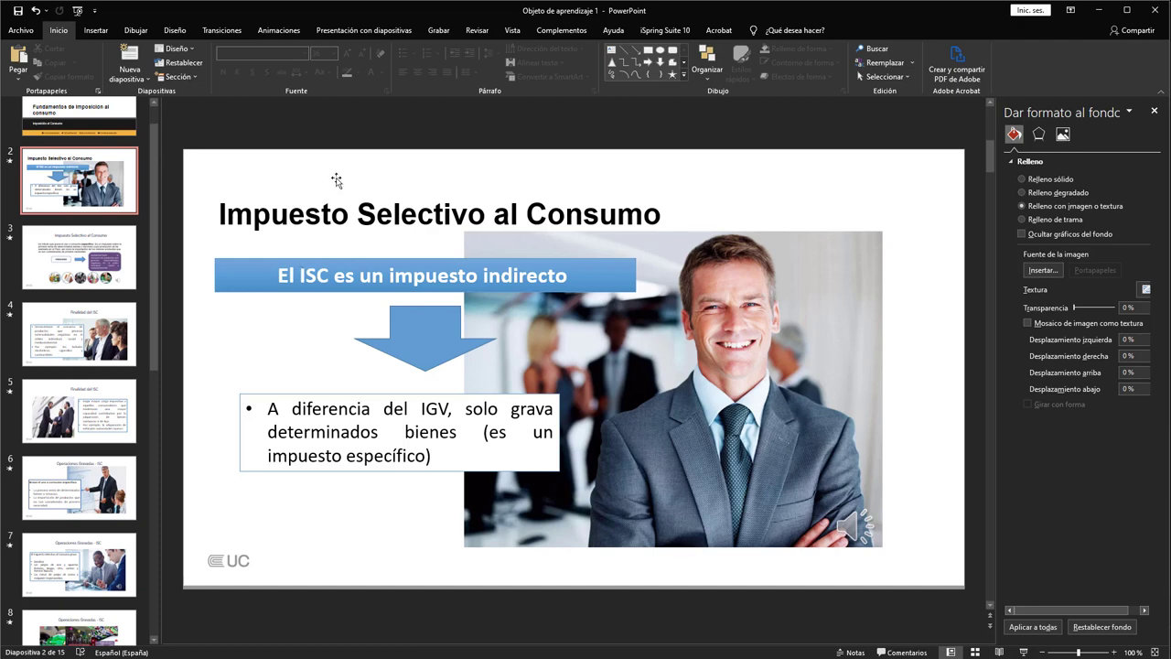
{"action": "key", "text": "ctrl+z"}
{"action": "left_click", "coordinate": [280, 204]}
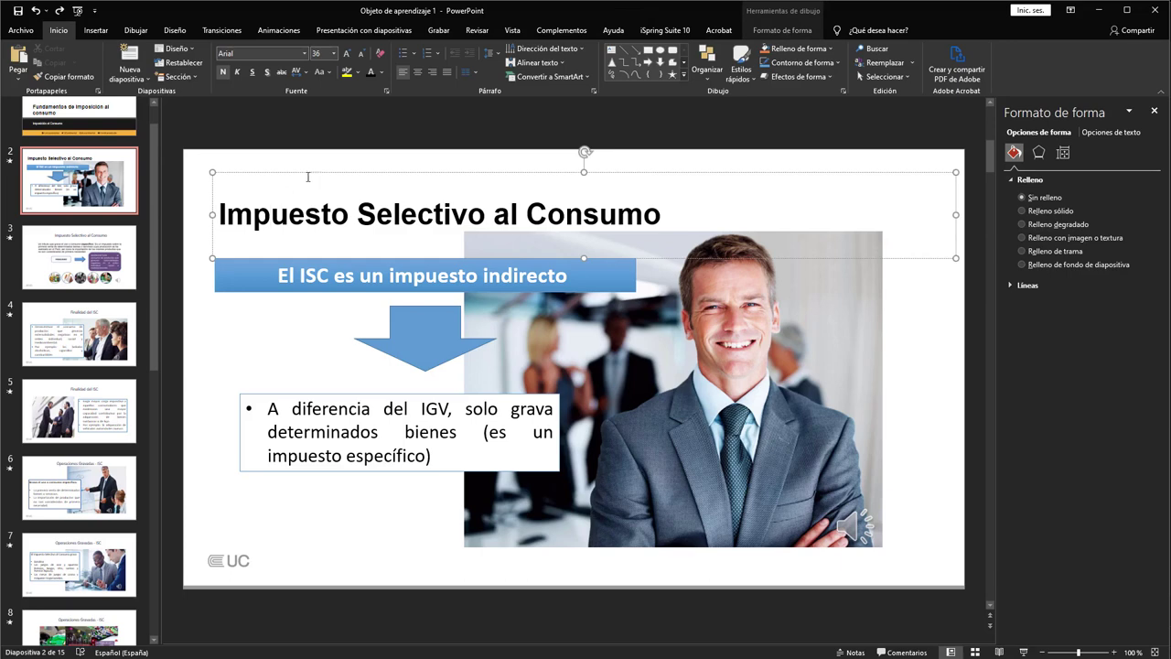
{"action": "left_click", "coordinate": [309, 176]}
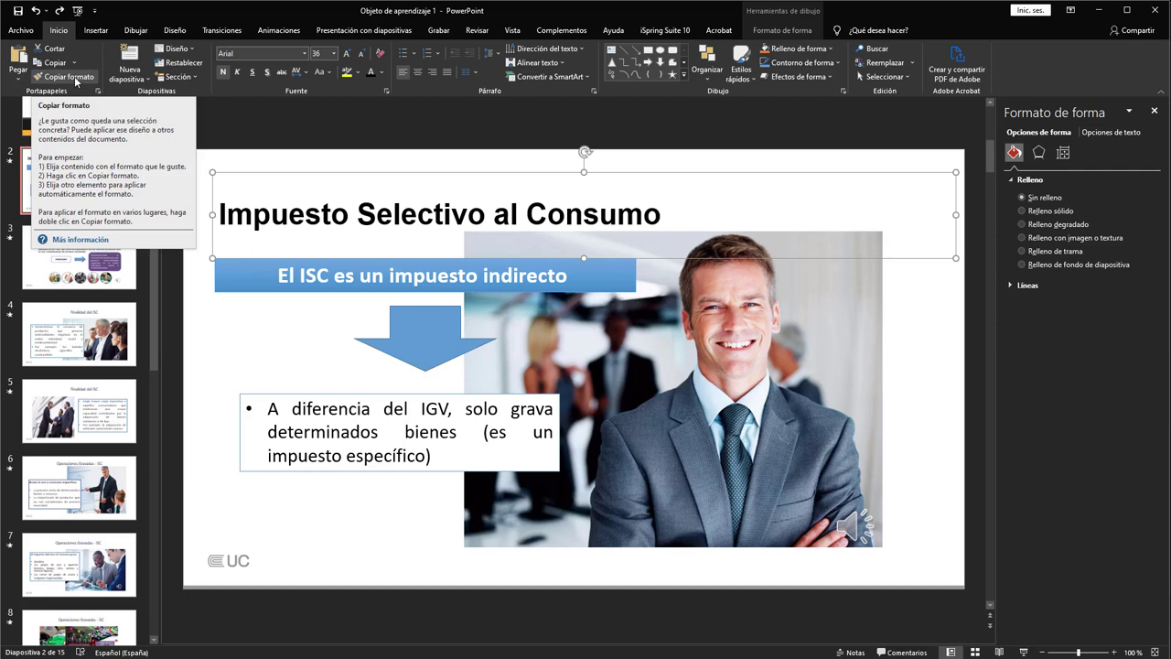
Copy the bold Arial title formatting onto the titles of slides 3, 4, 5 and 6.
{"action": "left_click", "coordinate": [76, 79]}
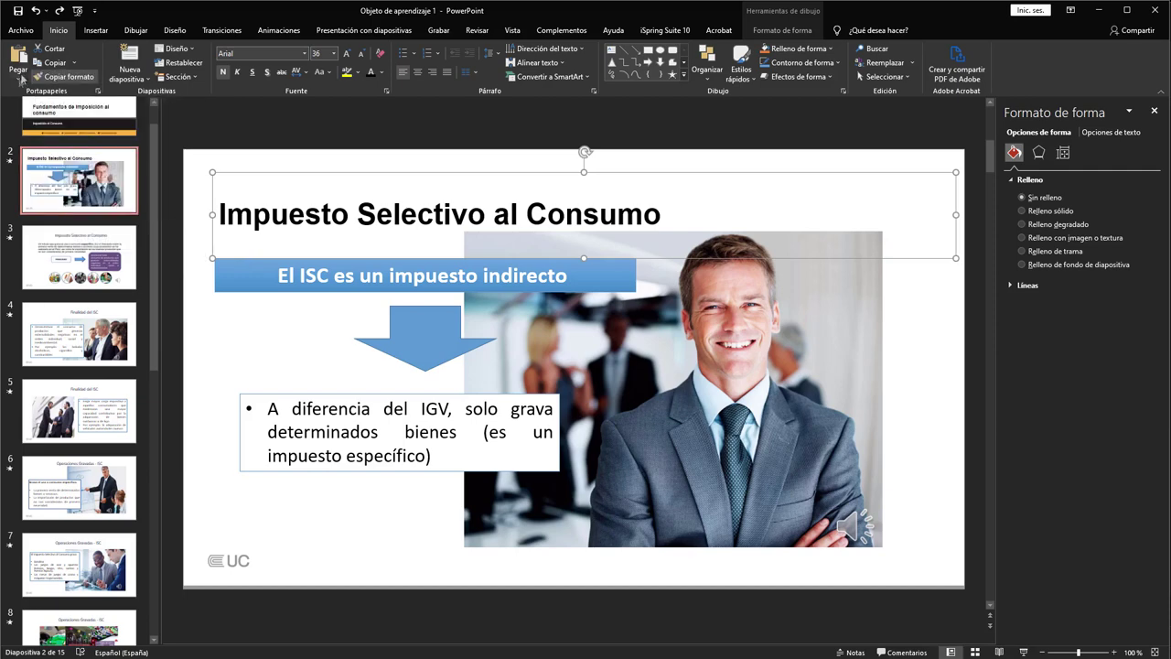
{"action": "left_click", "coordinate": [83, 265]}
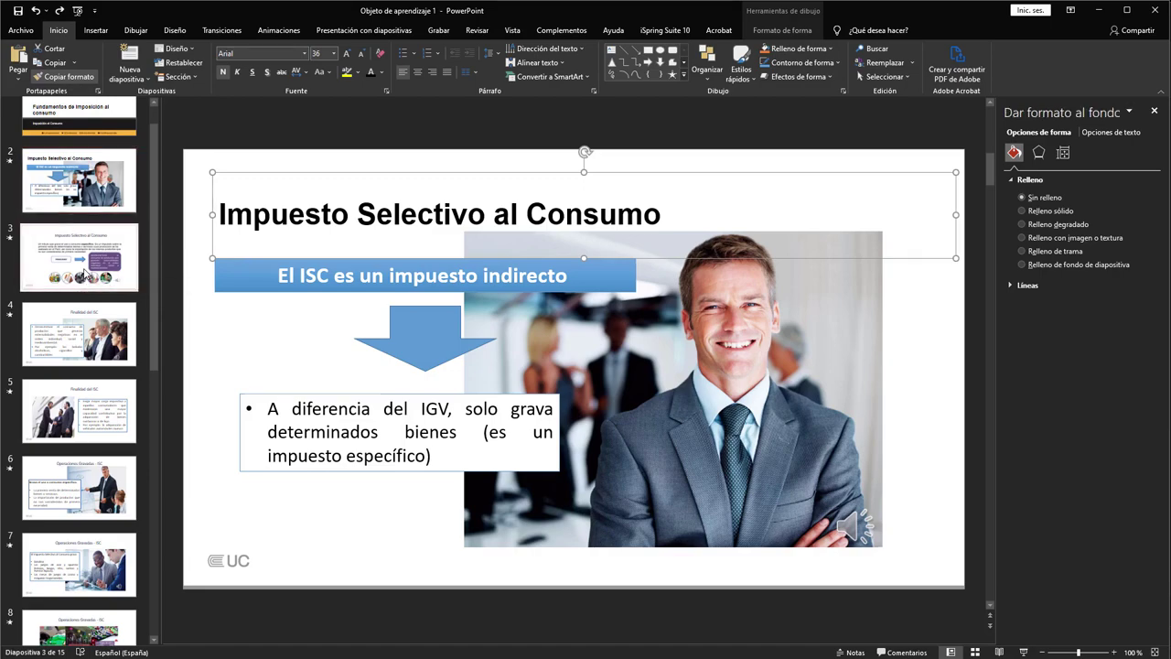
{"action": "left_click", "coordinate": [410, 219]}
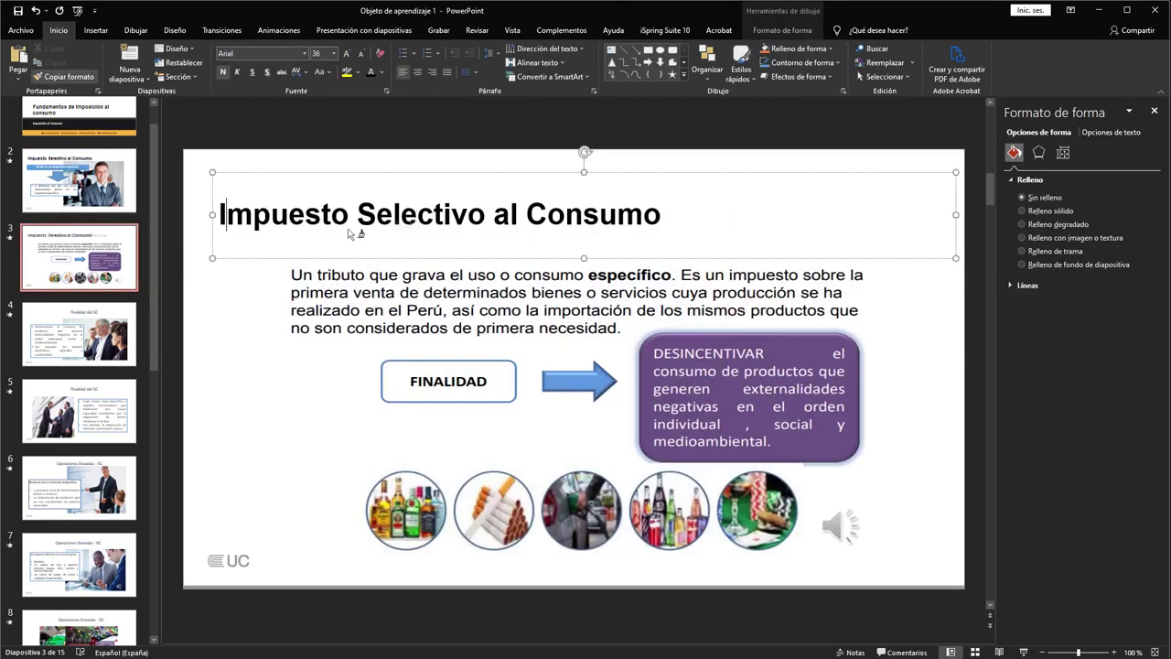
{"action": "left_click", "coordinate": [92, 326]}
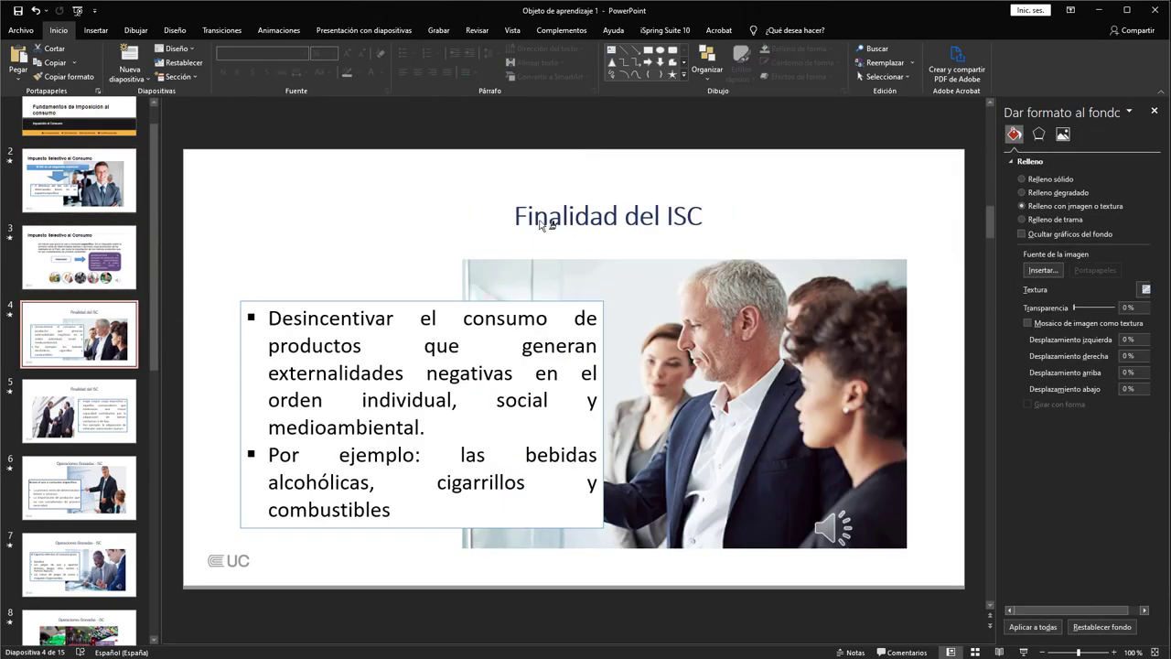
{"action": "left_click", "coordinate": [541, 219]}
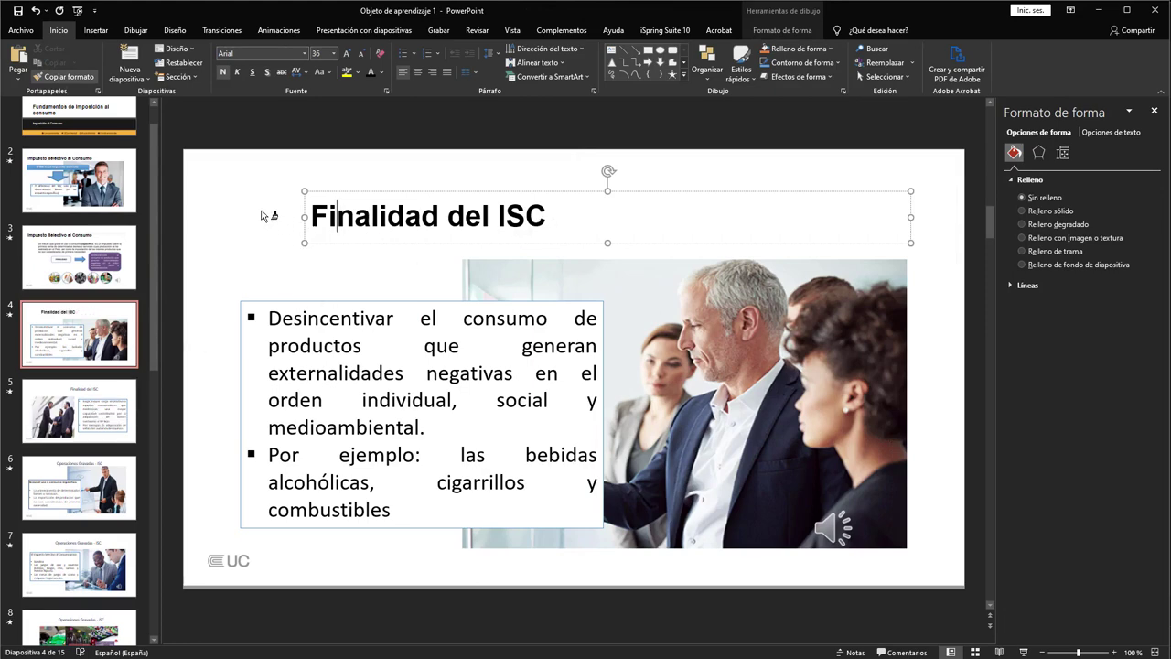
{"action": "left_click", "coordinate": [114, 423]}
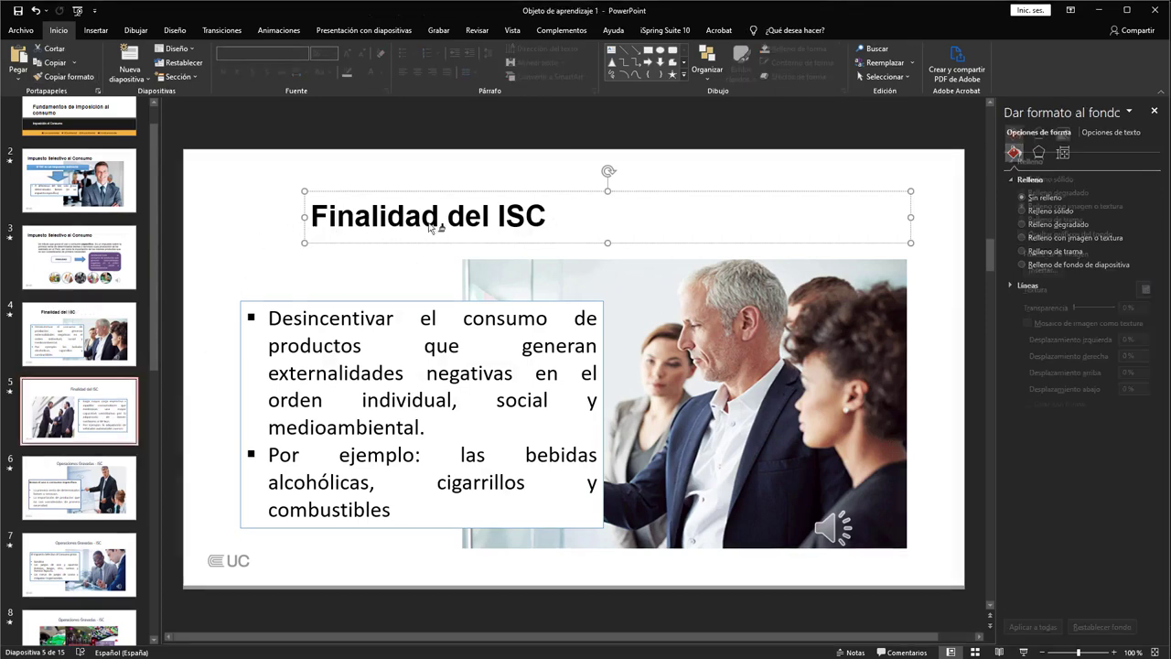
{"action": "left_click", "coordinate": [499, 212]}
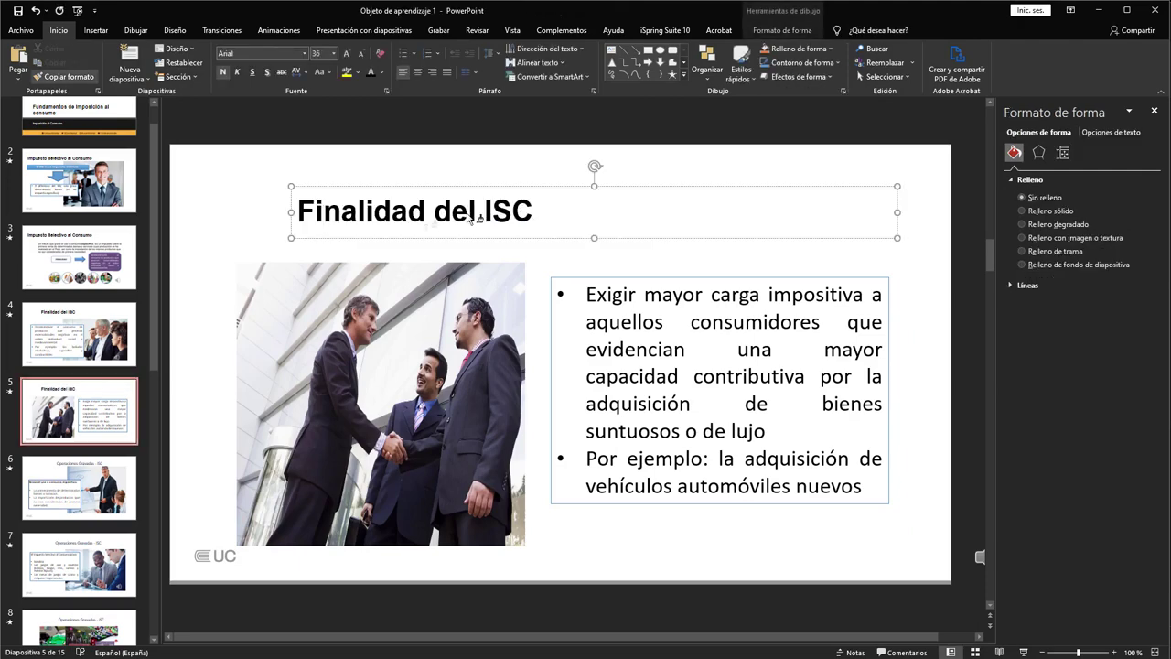
{"action": "left_click", "coordinate": [80, 503]}
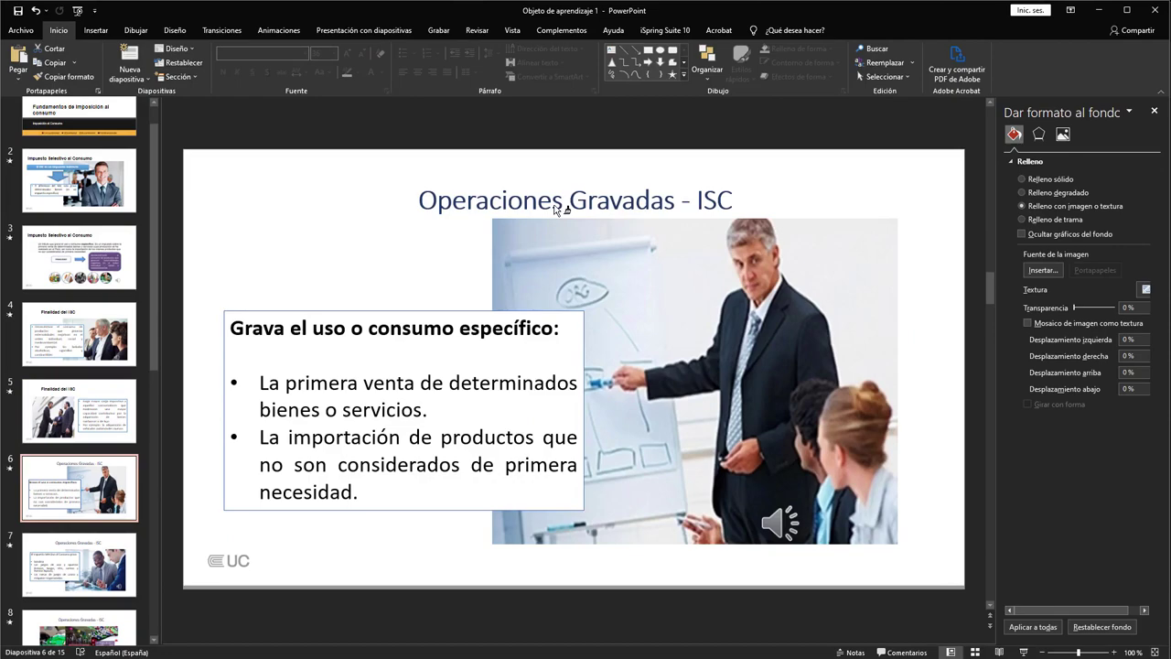
{"action": "left_click", "coordinate": [556, 204]}
{"action": "scroll", "coordinate": [695, 369], "scroll_direction": "up", "scroll_amount": 4}
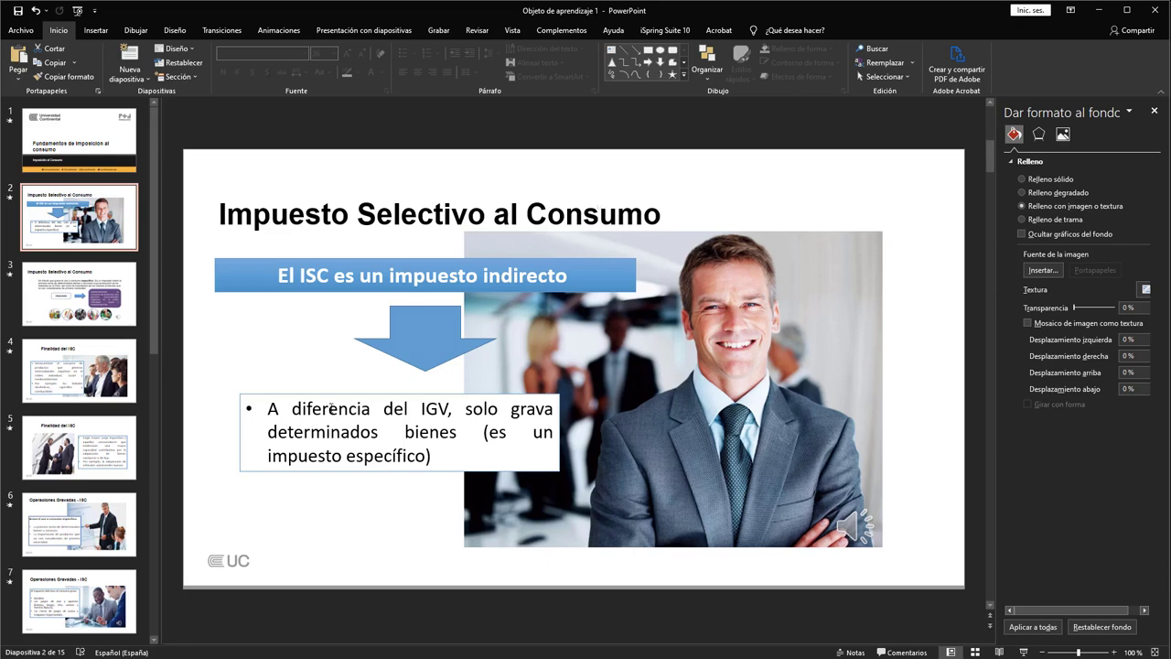
Change the IGV bullet text on slide 2 to Arial and start narrowing its box.
{"action": "left_click", "coordinate": [343, 394]}
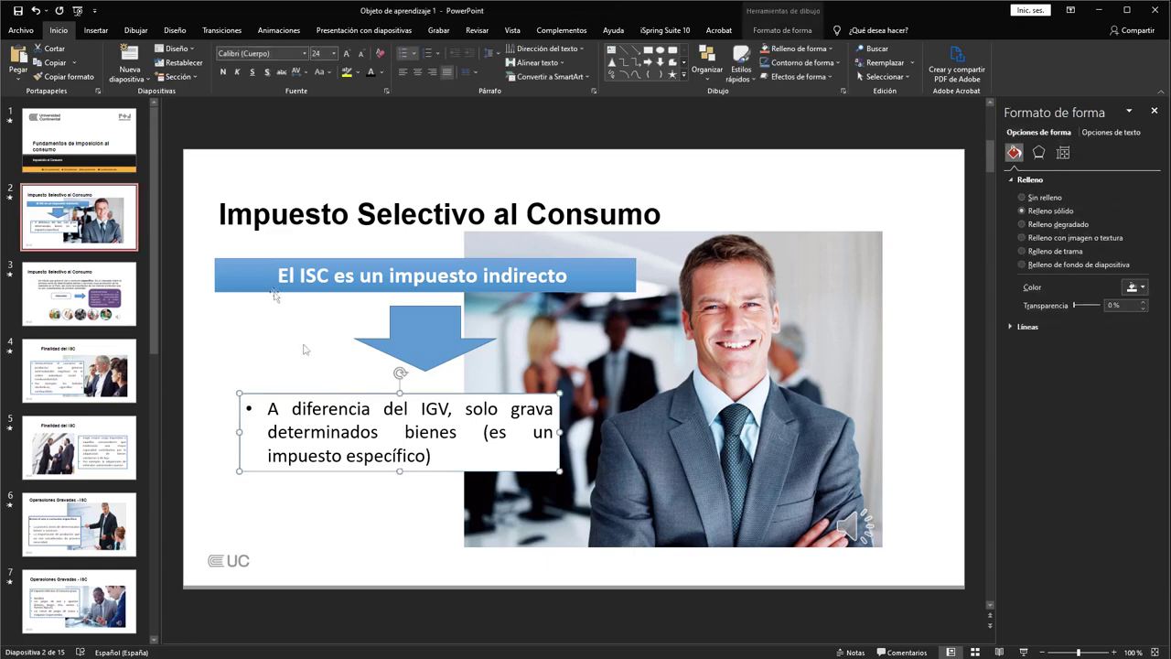
{"action": "left_click", "coordinate": [306, 54]}
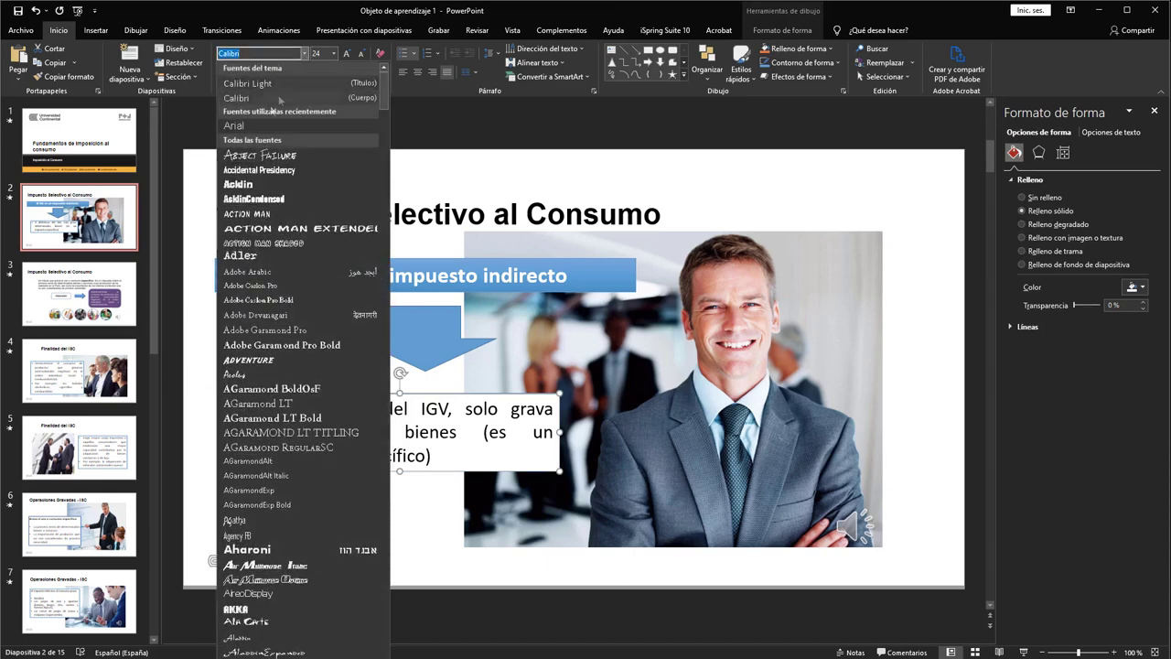
{"action": "left_click", "coordinate": [240, 130]}
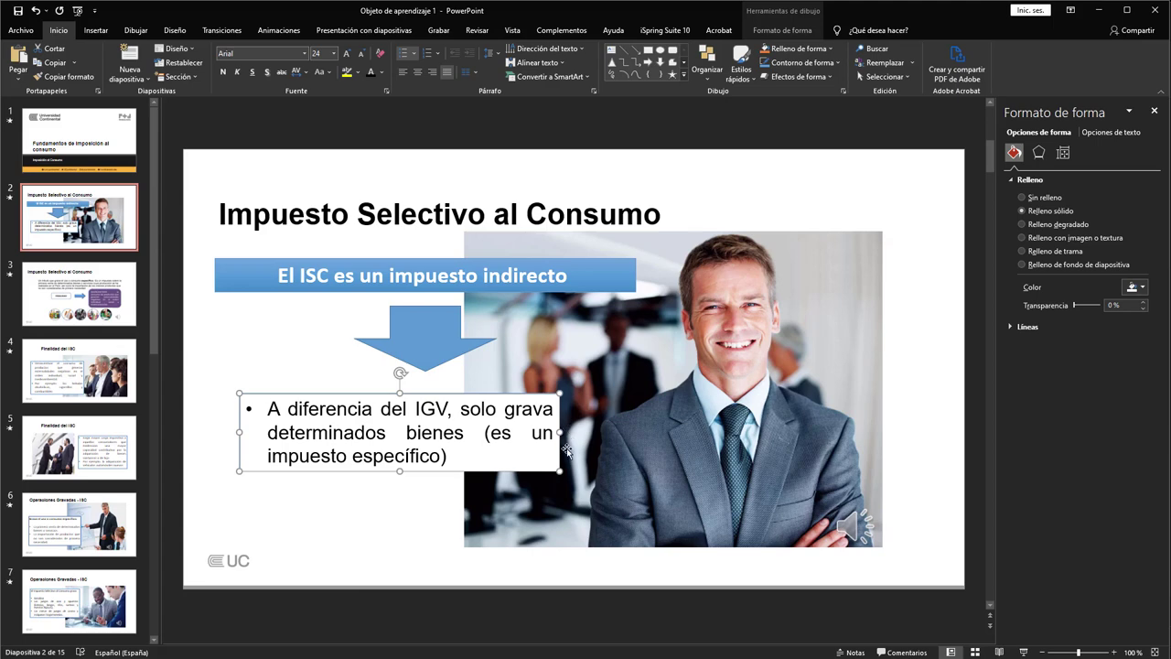
{"action": "left_click_drag", "start_coordinate": [560, 431], "coordinate": [515, 441]}
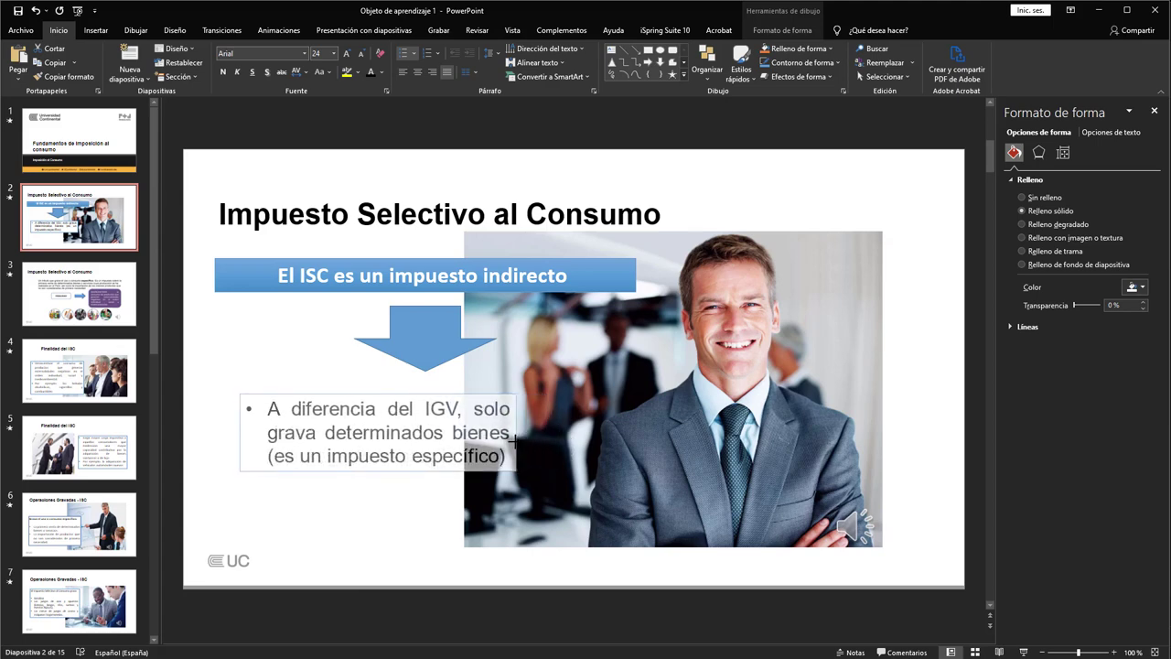
Narrow the IGV bullet box to three lines and move it left and down.
{"action": "left_click_drag", "start_coordinate": [516, 441], "coordinate": [517, 441]}
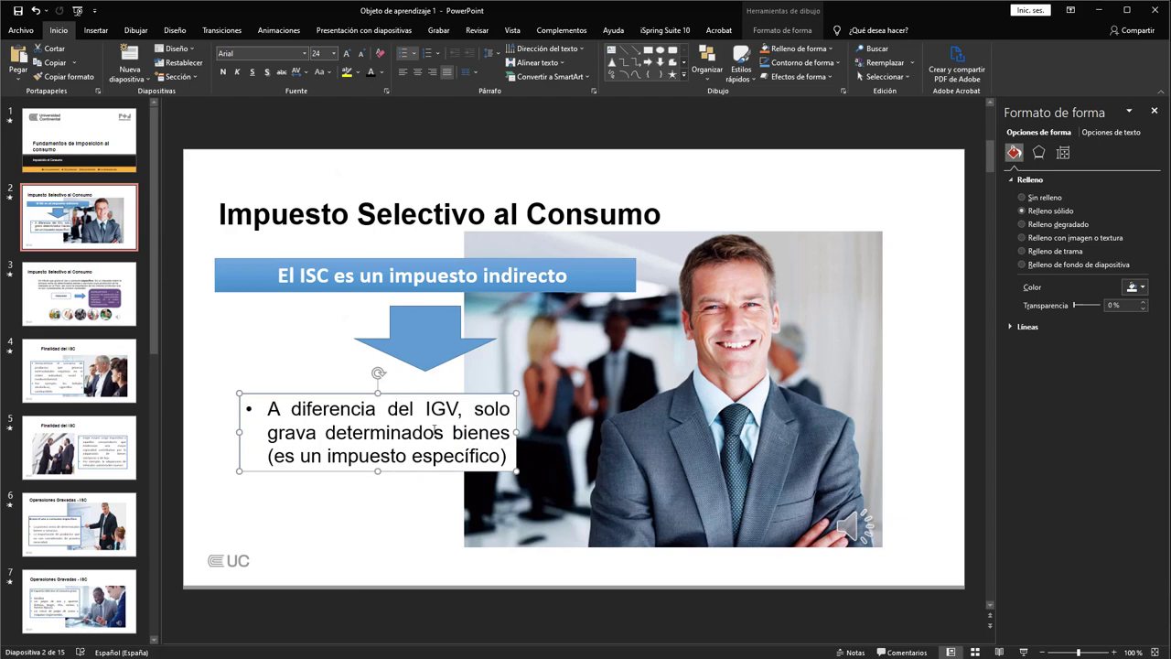
{"action": "left_click_drag", "start_coordinate": [440, 395], "coordinate": [415, 404]}
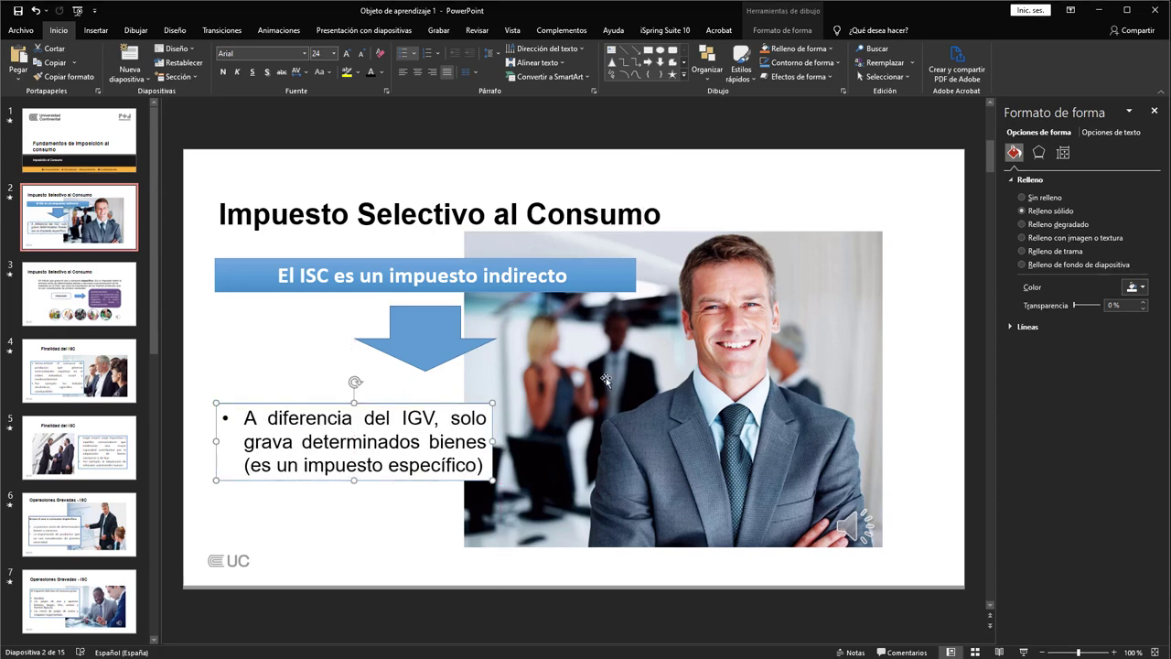
{"action": "left_click", "coordinate": [296, 279]}
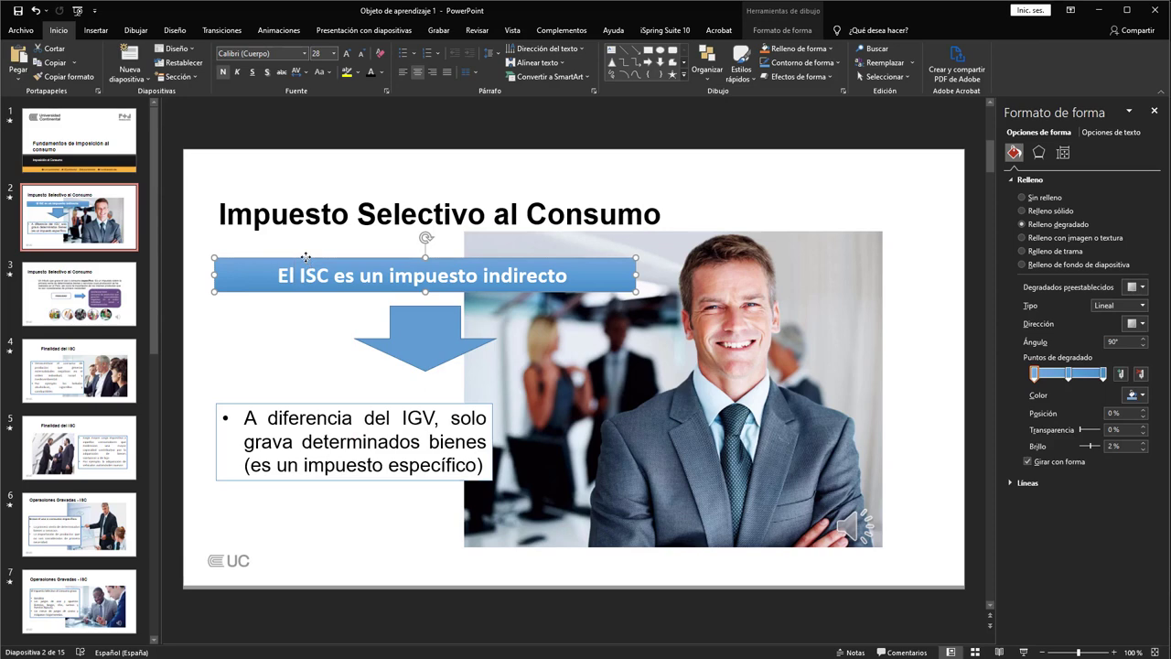
{"action": "left_click", "coordinate": [495, 427]}
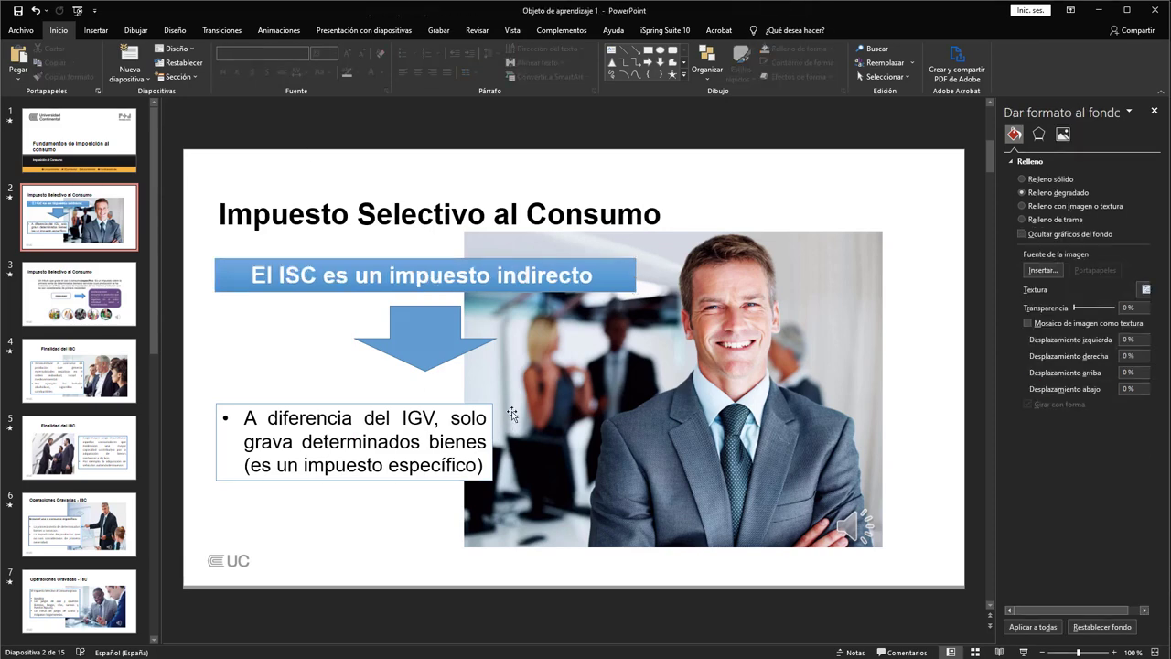
Make the blue down arrow narrower.
{"action": "left_click", "coordinate": [450, 344]}
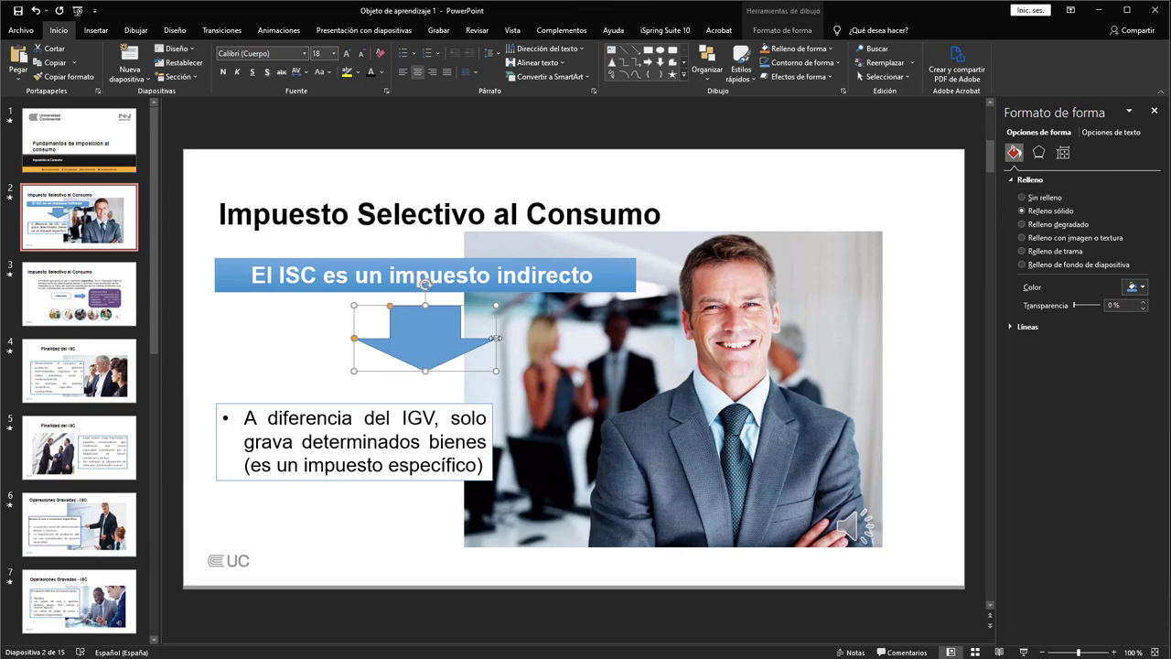
{"action": "left_click_drag", "start_coordinate": [495, 337], "coordinate": [425, 348]}
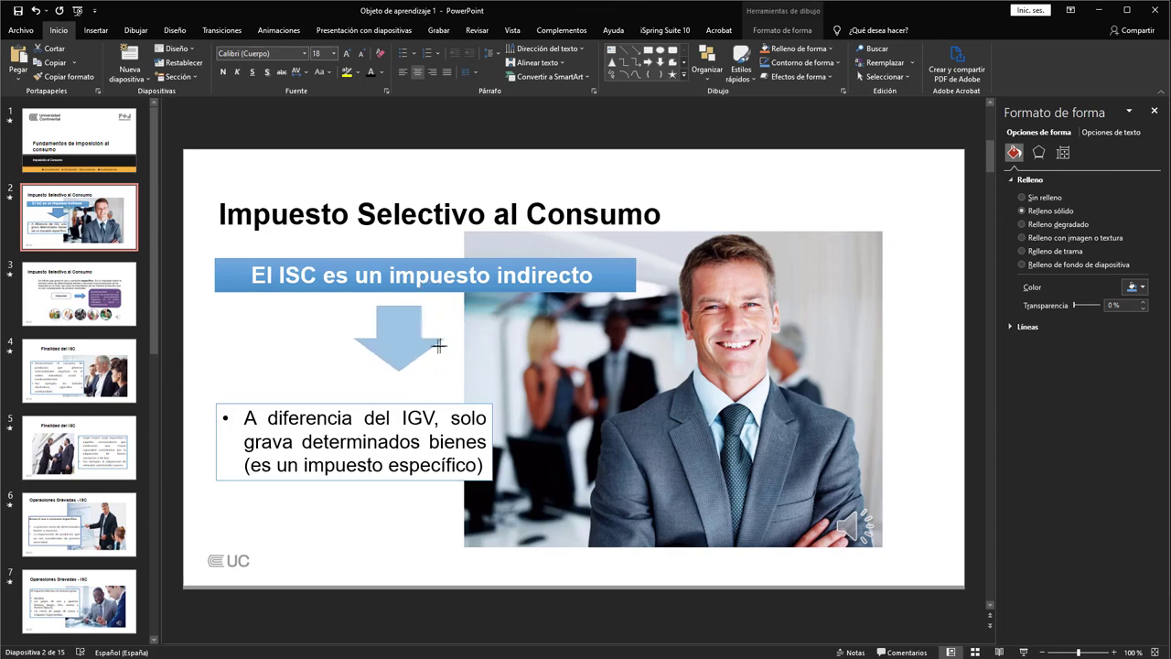
{"action": "left_click_drag", "start_coordinate": [424, 349], "coordinate": [425, 348]}
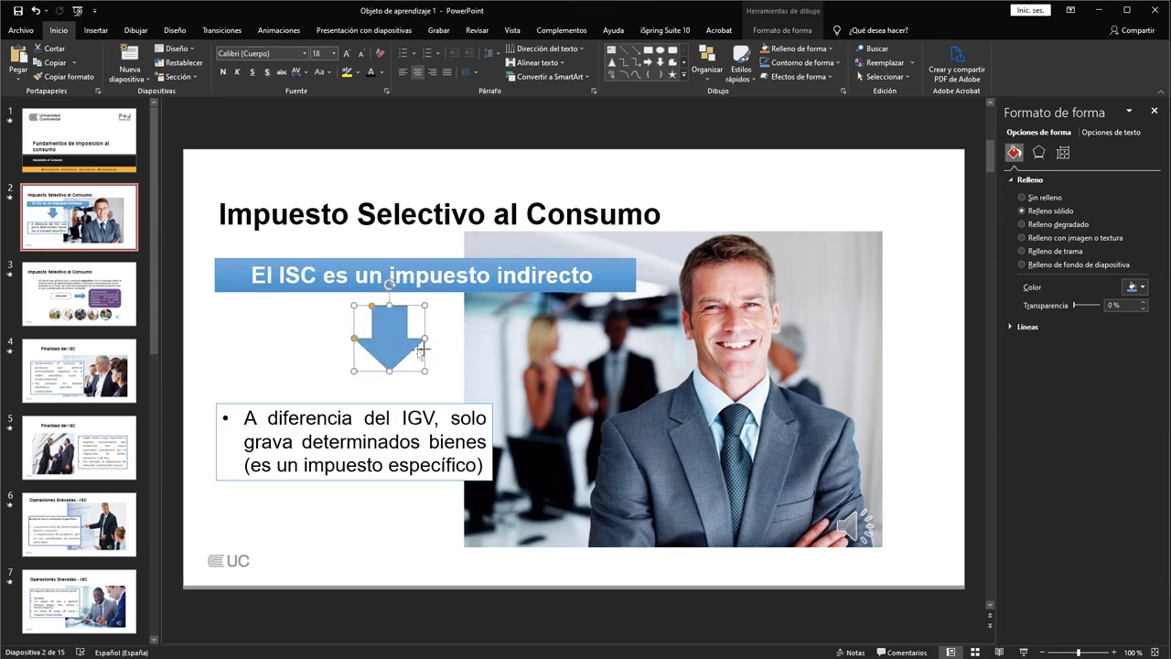
{"action": "left_click", "coordinate": [285, 357]}
{"action": "left_click", "coordinate": [227, 279]}
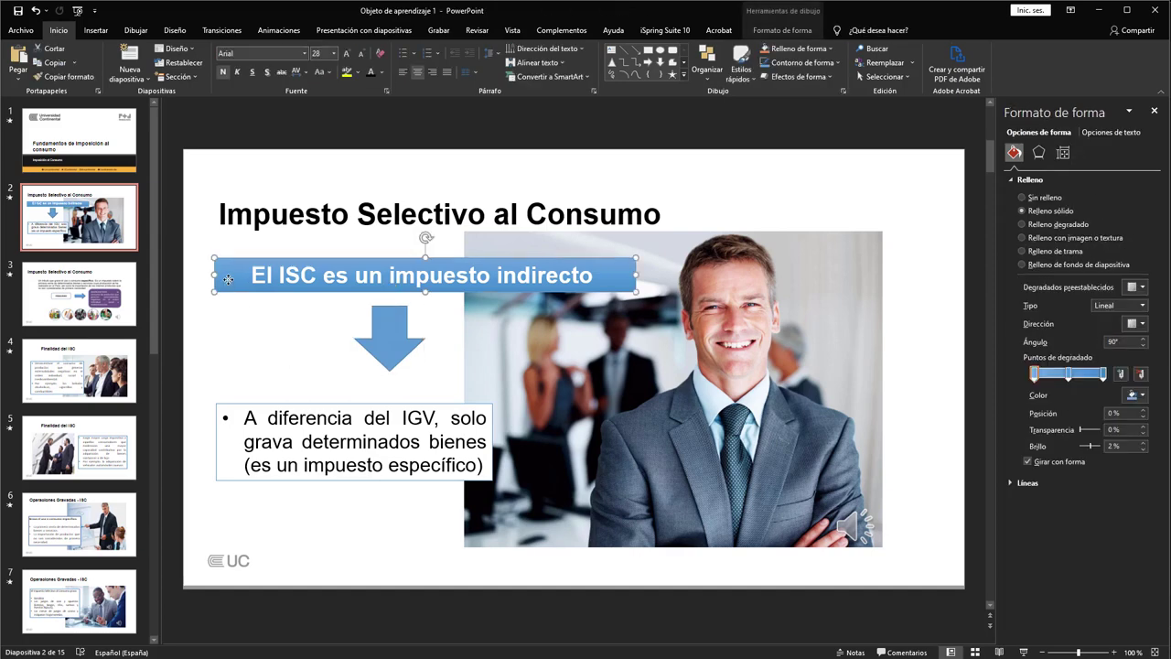
Make the banner's gradient dark blue and copy that fill onto the down arrow.
{"action": "left_click", "coordinate": [1146, 396]}
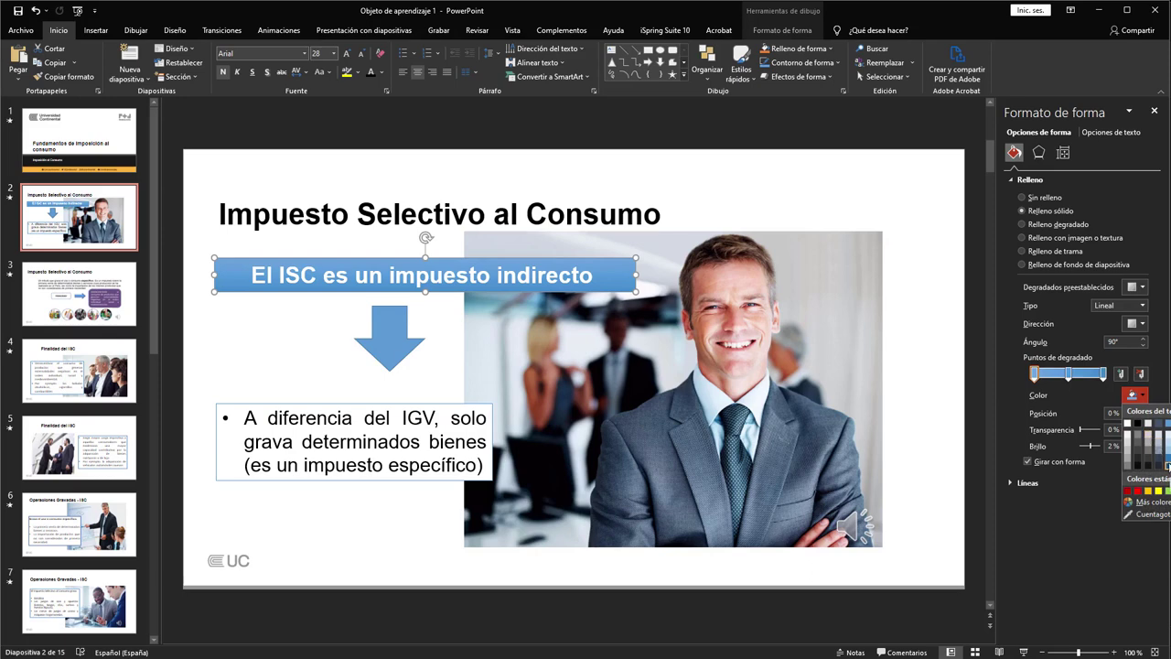
{"action": "left_click", "coordinate": [1166, 465]}
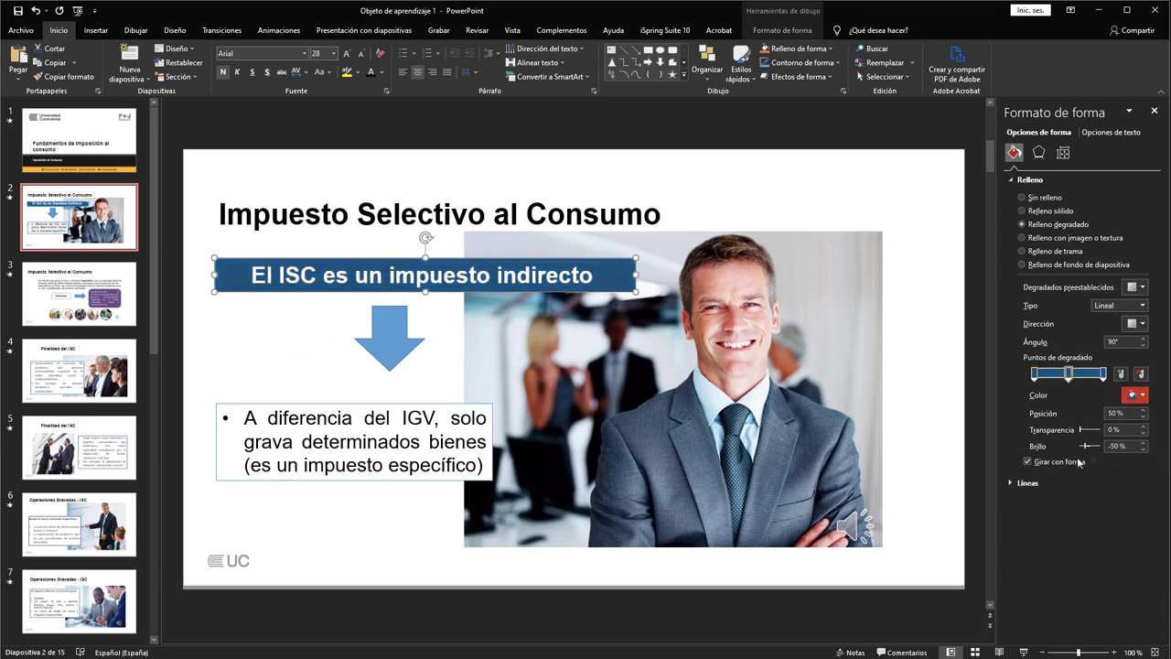
{"action": "left_click", "coordinate": [377, 336]}
{"action": "left_click", "coordinate": [268, 355]}
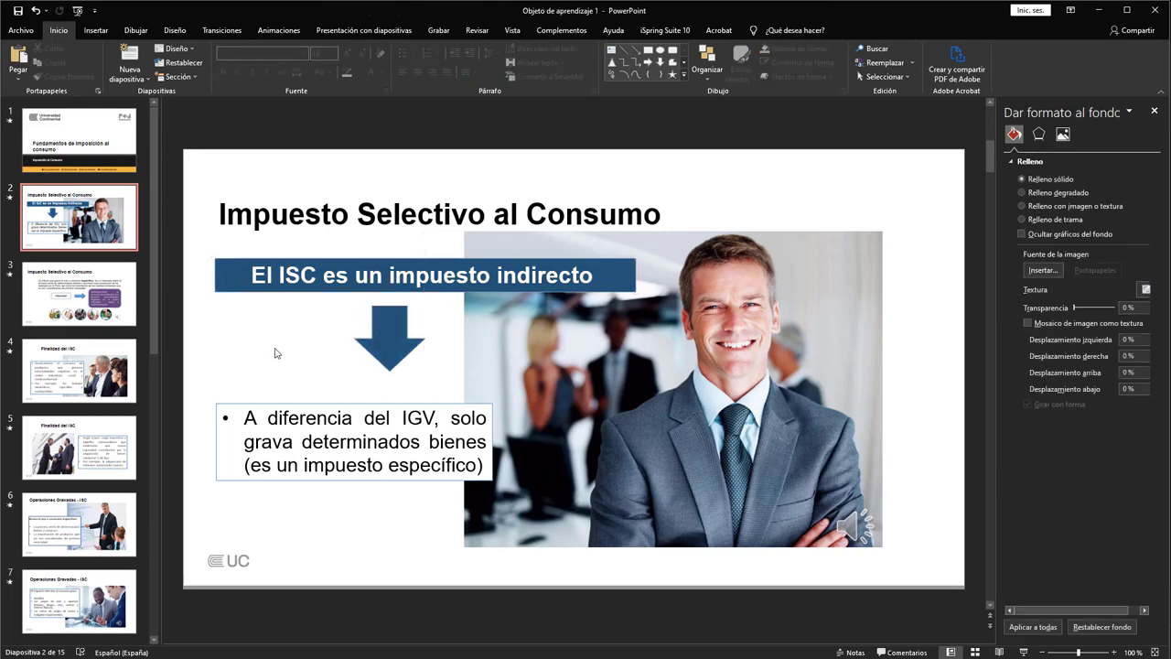
{"action": "left_click", "coordinate": [468, 240]}
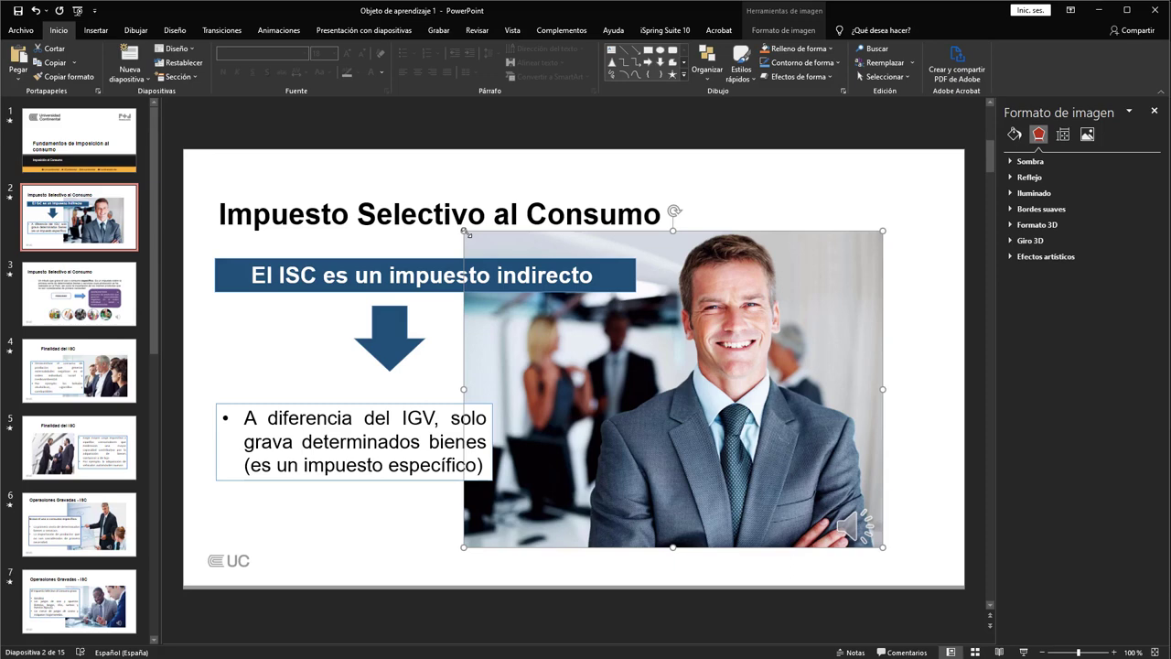
Shrink the photo and move it lower right, and narrow the banner to two lines.
{"action": "left_click_drag", "start_coordinate": [465, 232], "coordinate": [562, 311]}
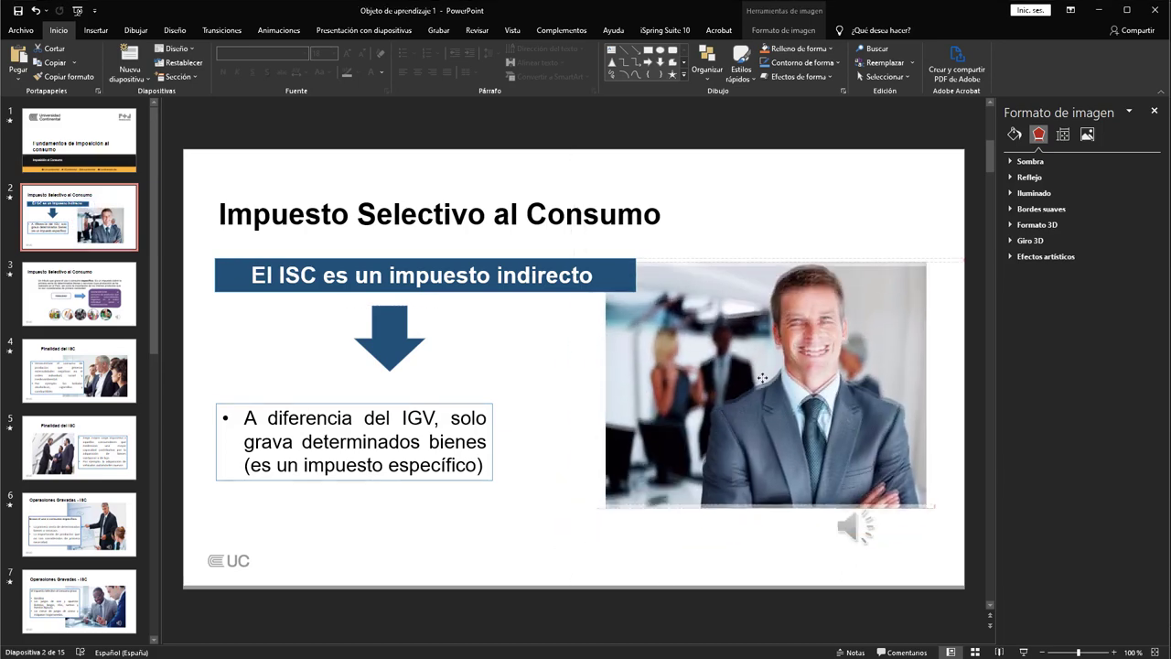
{"action": "left_click_drag", "start_coordinate": [758, 385], "coordinate": [756, 382]}
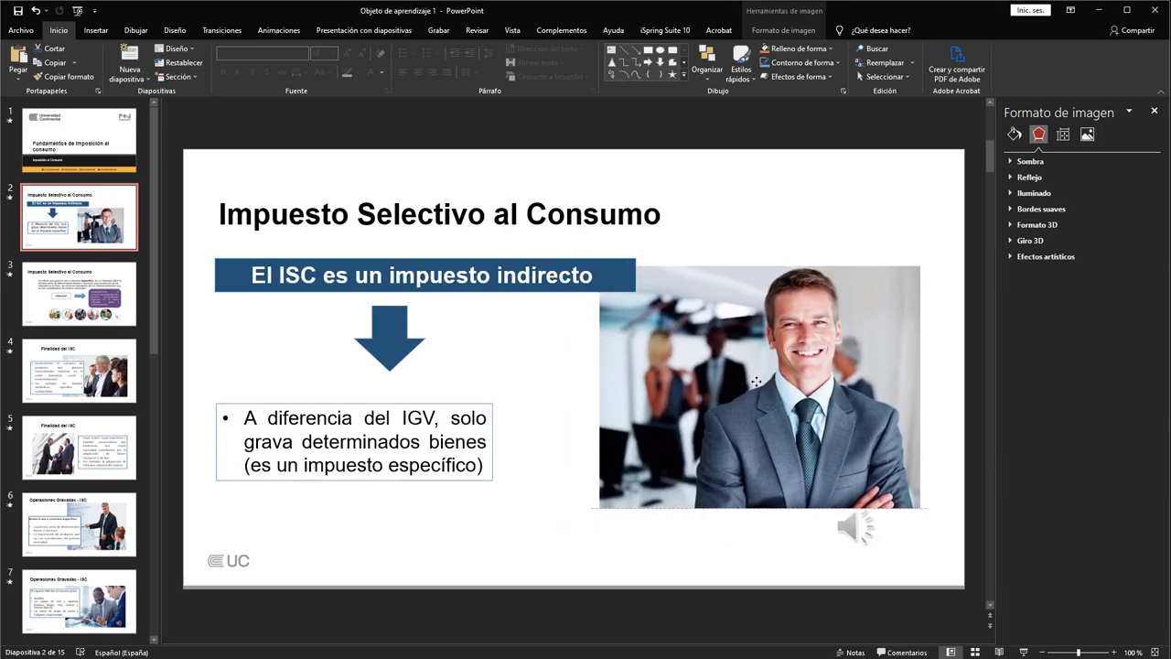
{"action": "left_click", "coordinate": [528, 288]}
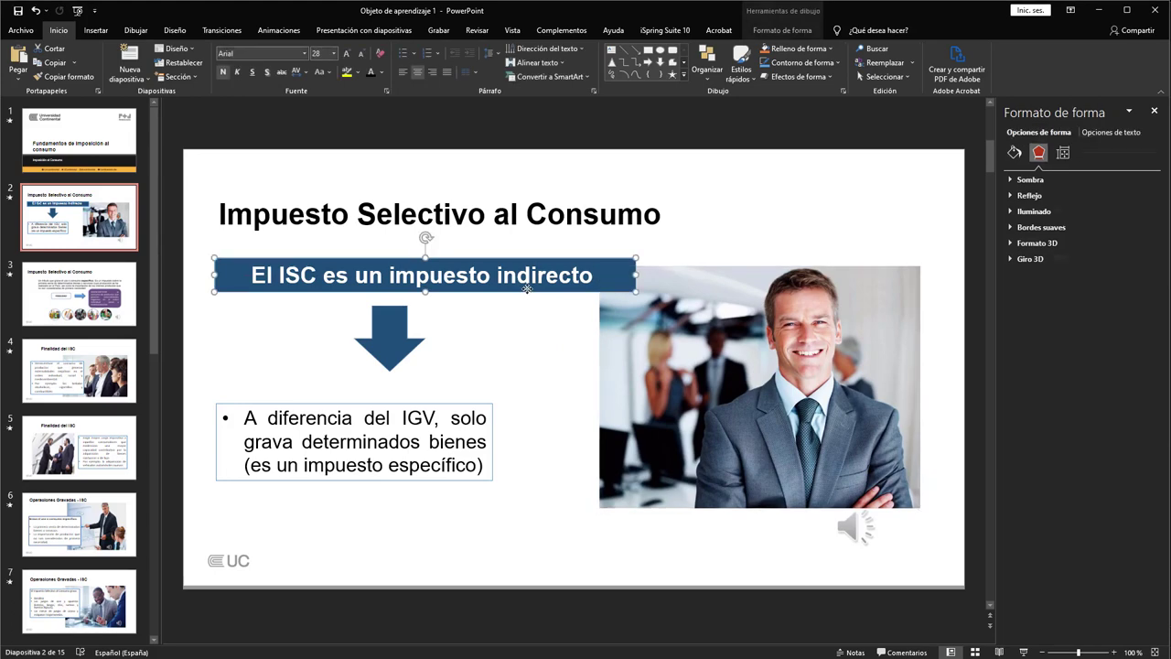
{"action": "left_click_drag", "start_coordinate": [628, 279], "coordinate": [524, 289]}
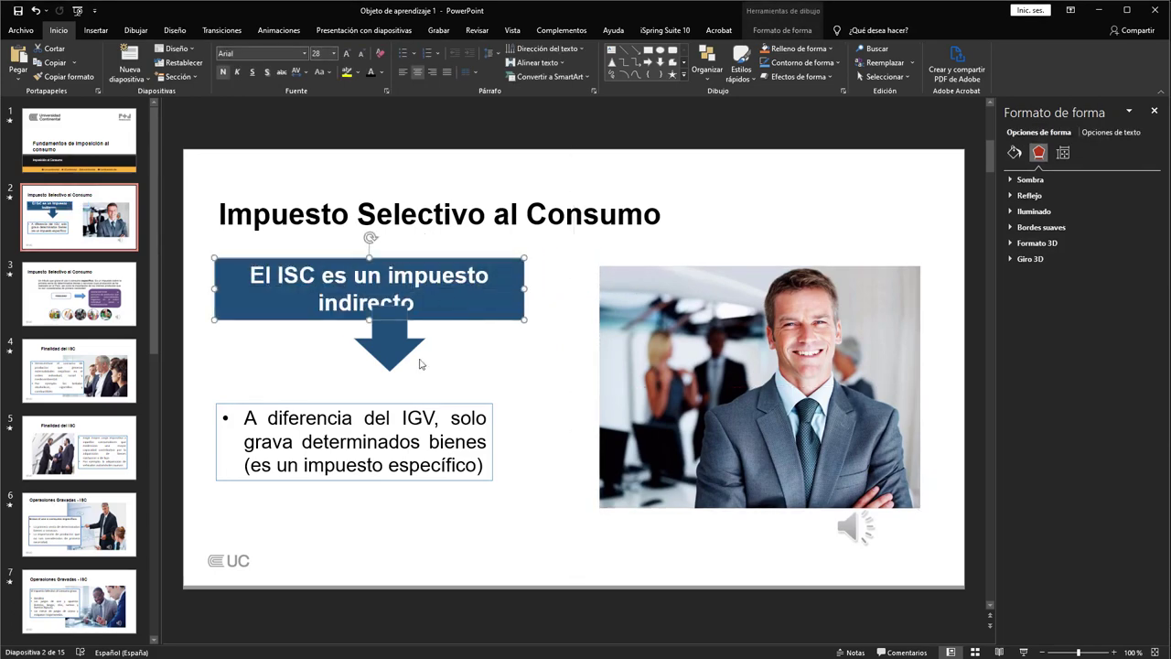
{"action": "left_click", "coordinate": [451, 360]}
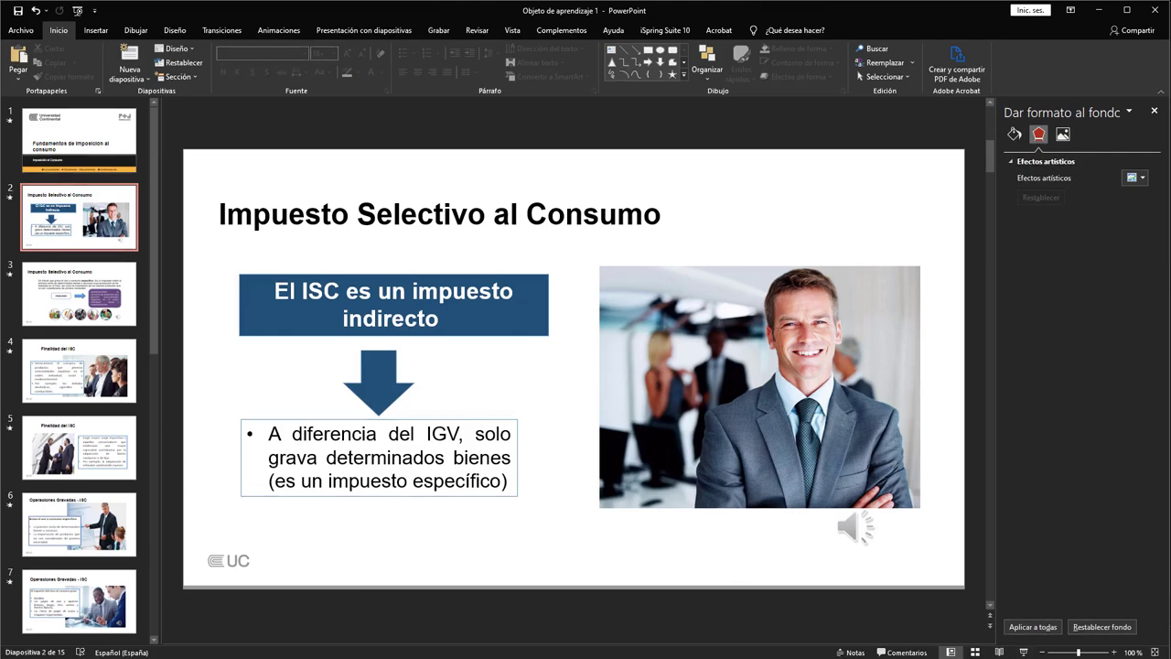
Zoom out to the whole slide and select slide 2's audio clip.
{"action": "left_click", "coordinate": [1041, 652]}
{"action": "left_click", "coordinate": [1041, 653]}
{"action": "mouse_move", "coordinate": [794, 494]}
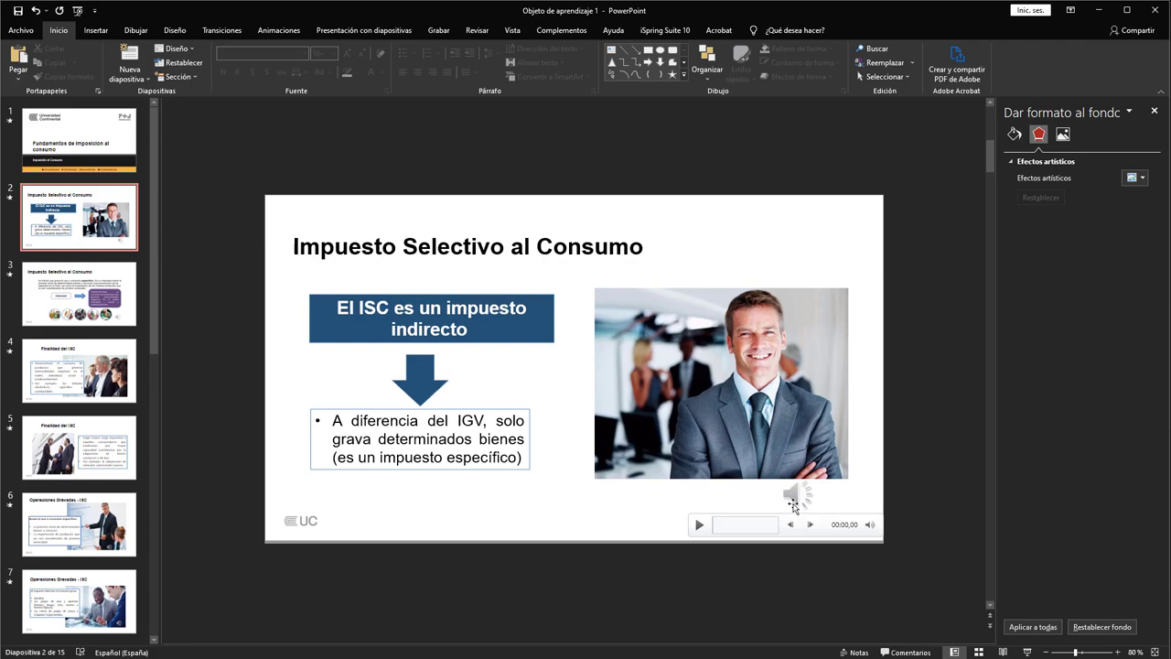
{"action": "left_click", "coordinate": [795, 494]}
Move the speaker icon just outside the slide's right edge.
{"action": "left_click_drag", "start_coordinate": [795, 494], "coordinate": [917, 515]}
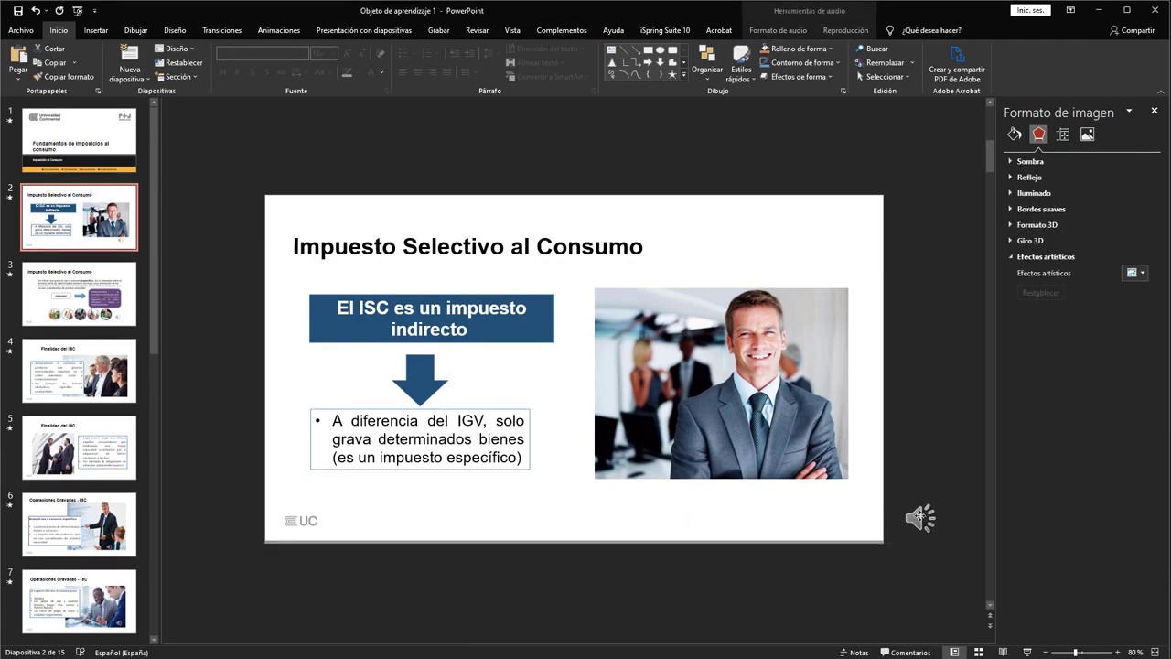
{"action": "left_click_drag", "start_coordinate": [918, 515], "coordinate": [921, 518]}
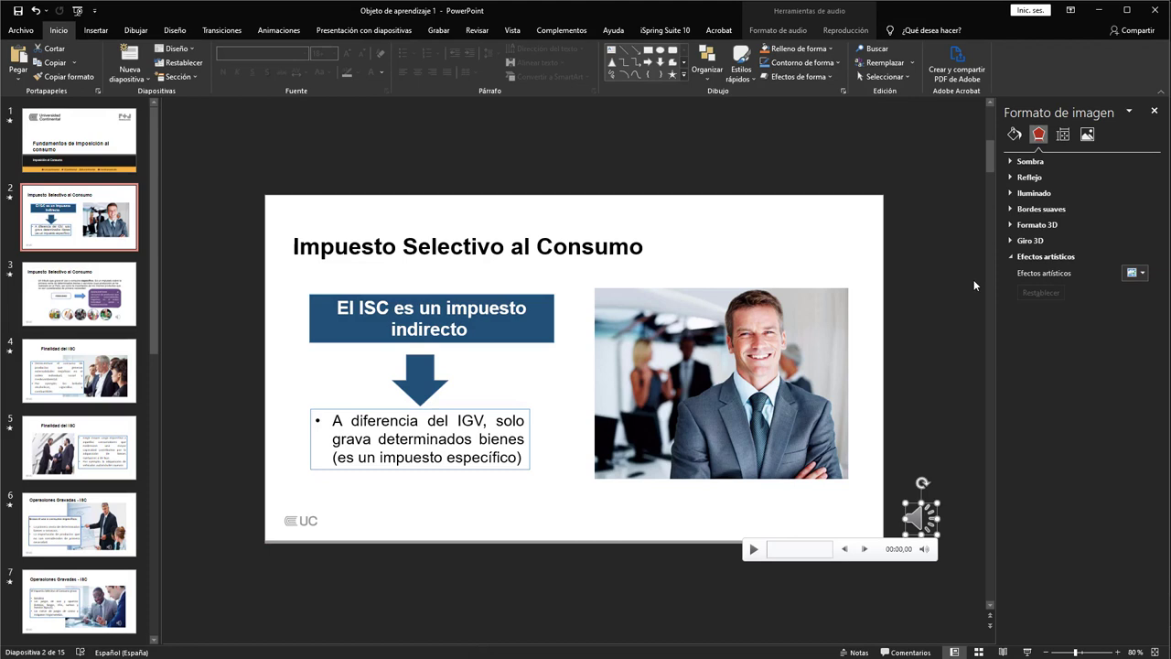
{"action": "left_click", "coordinate": [646, 609]}
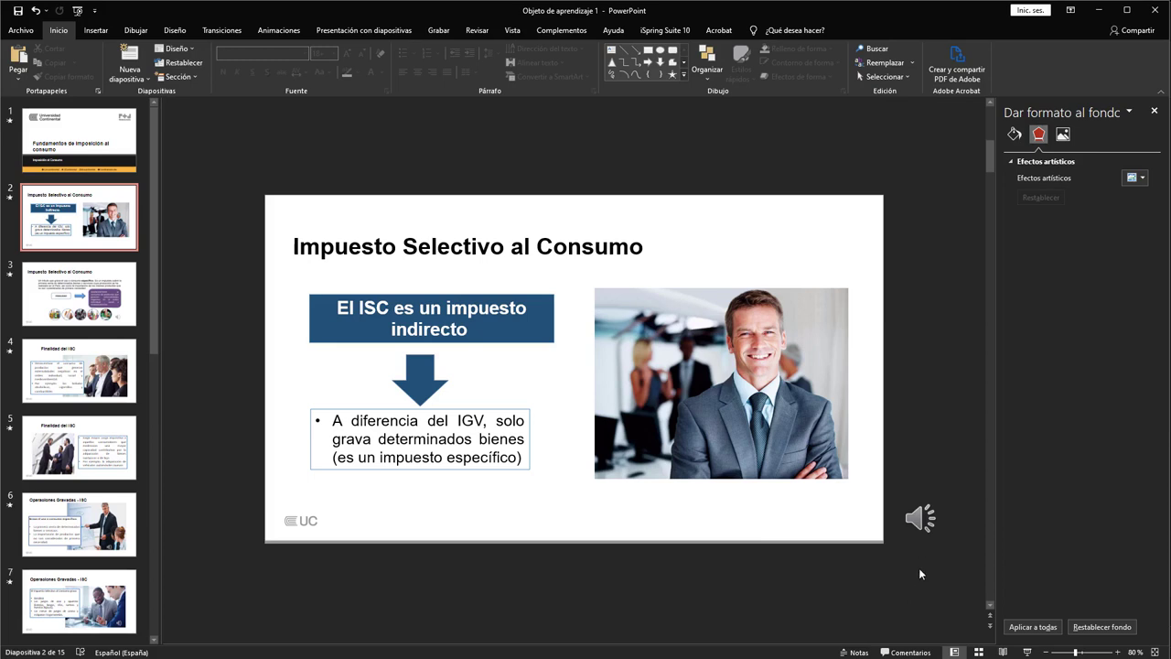
Set the audio clip's Inicio to Automáticamente.
{"action": "left_click", "coordinate": [920, 524]}
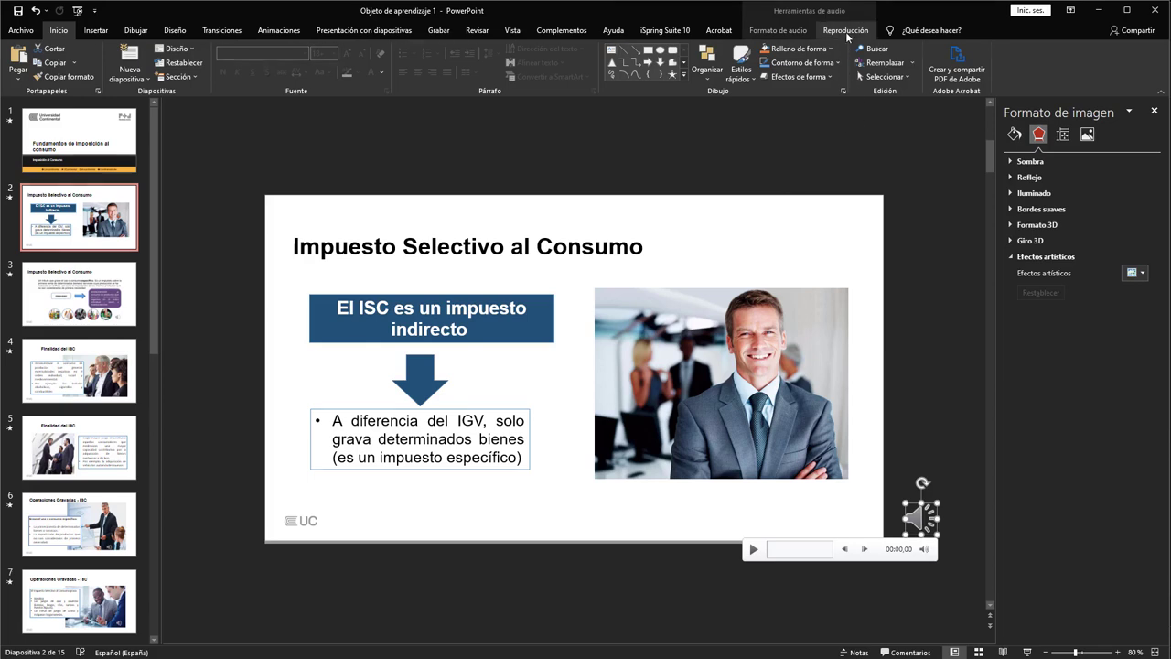
{"action": "left_click", "coordinate": [845, 30]}
{"action": "left_click", "coordinate": [471, 51]}
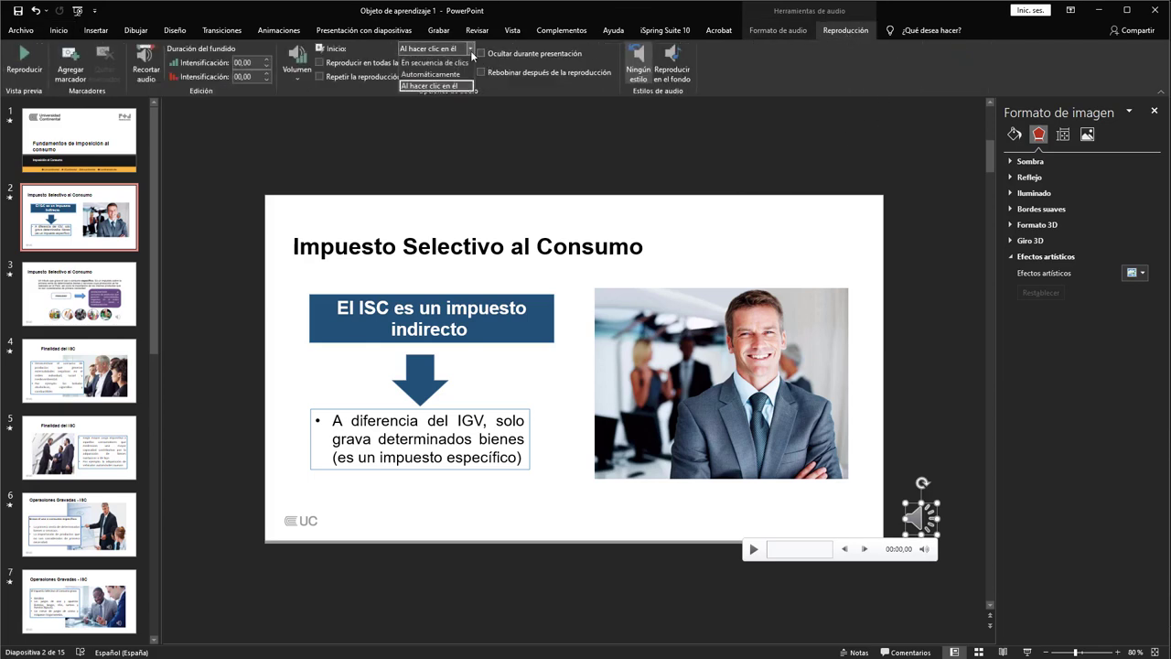
{"action": "left_click", "coordinate": [447, 75]}
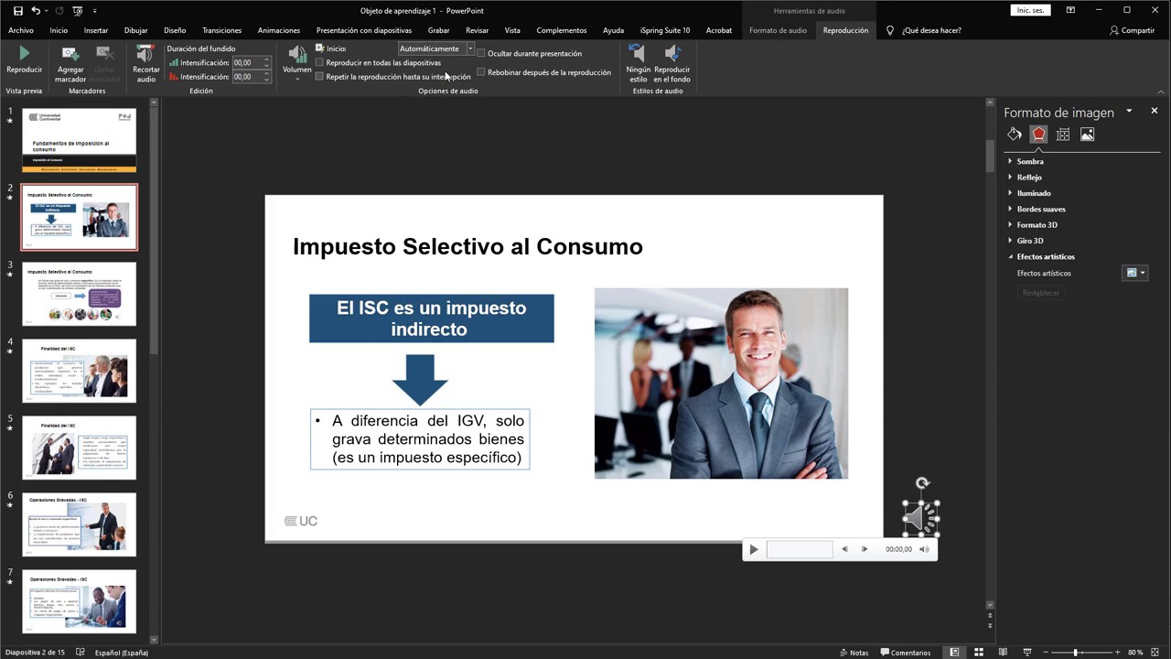
{"action": "left_click", "coordinate": [942, 423]}
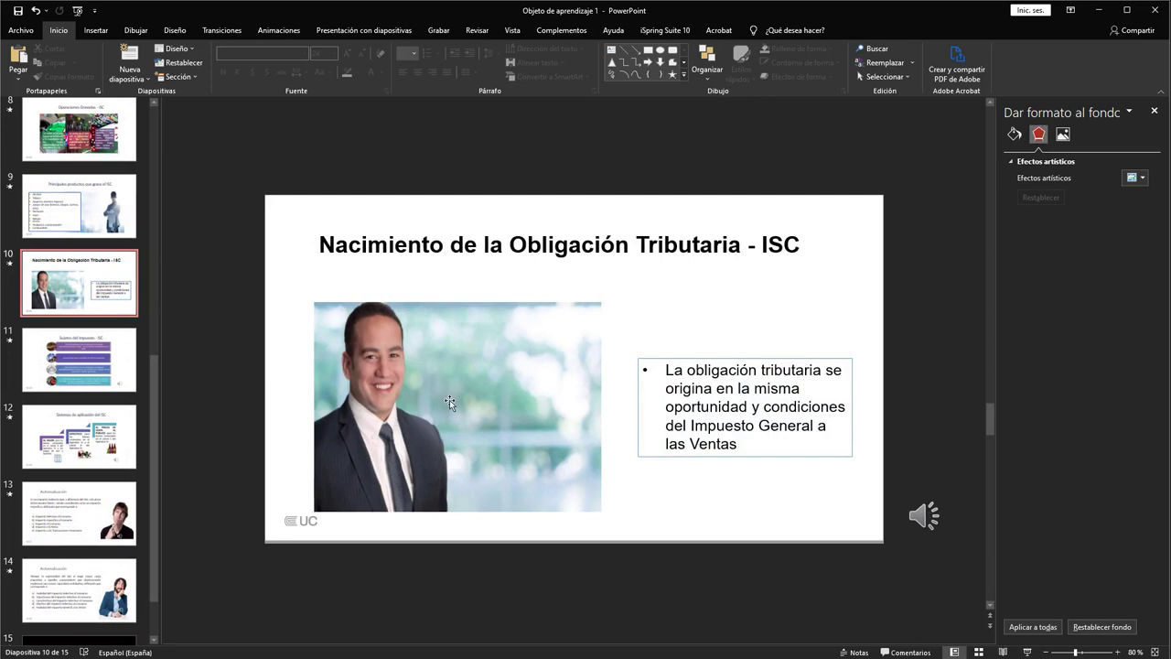
Reset the slide 10 photo to its original size, move it lower beside the bullets, and nudge the text box.
{"action": "left_click_drag", "start_coordinate": [449, 400], "coordinate": [445, 392]}
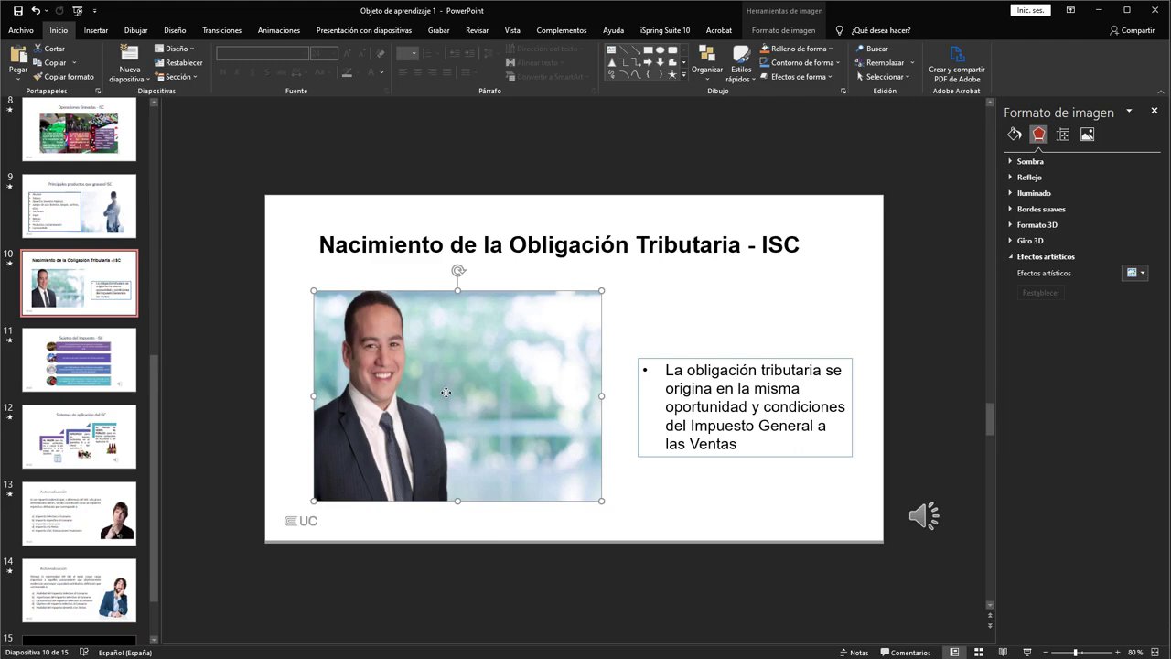
{"action": "key", "text": "ctrl+z"}
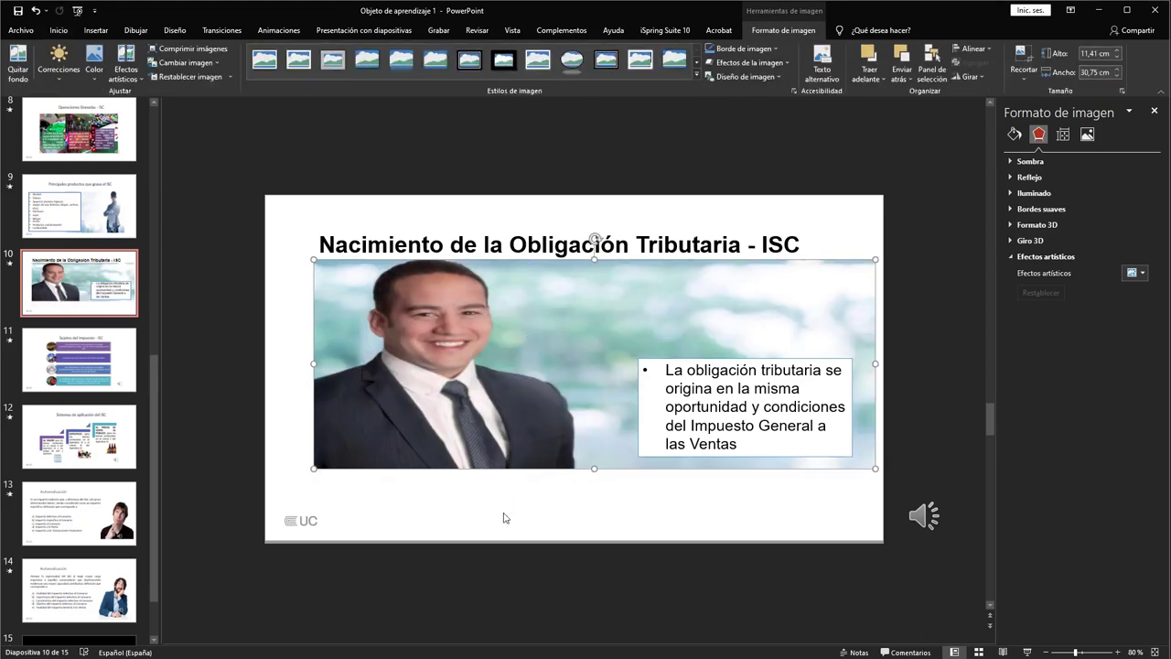
{"action": "left_click", "coordinate": [505, 515]}
{"action": "left_click", "coordinate": [524, 377]}
{"action": "left_click", "coordinate": [230, 78]}
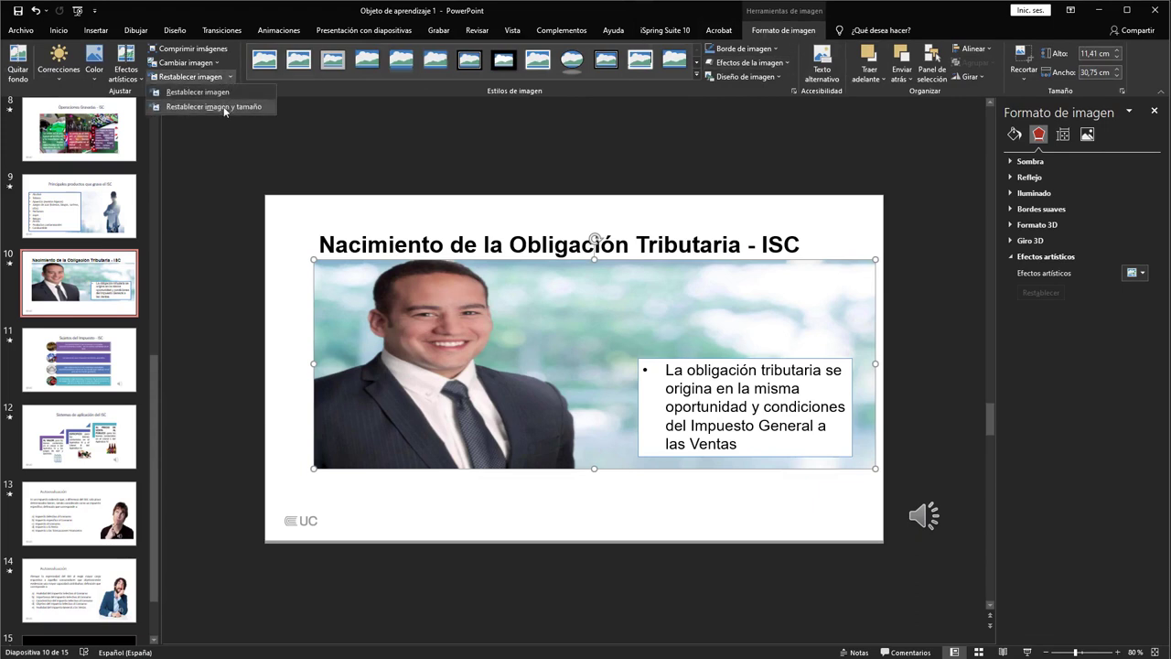
{"action": "left_click", "coordinate": [223, 107]}
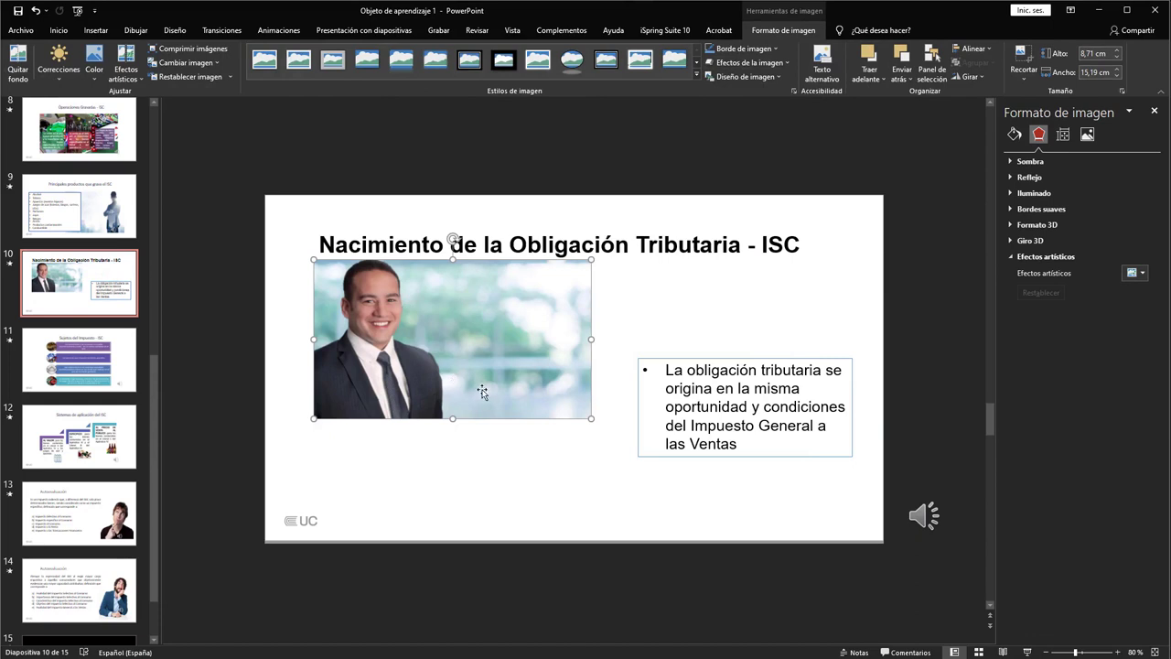
{"action": "mouse_move", "coordinate": [488, 335]}
{"action": "left_mouse_down"}
{"action": "mouse_move", "coordinate": [484, 401]}
{"action": "mouse_move", "coordinate": [491, 379]}
{"action": "left_mouse_up"}
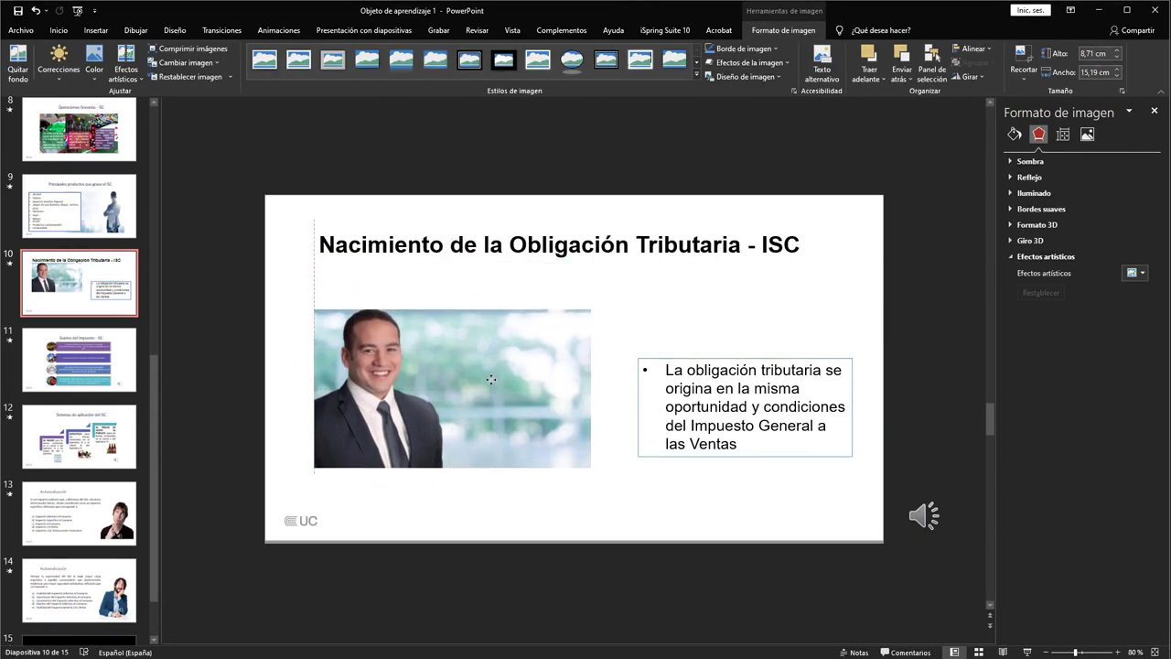
{"action": "left_click_drag", "start_coordinate": [692, 357], "coordinate": [688, 338]}
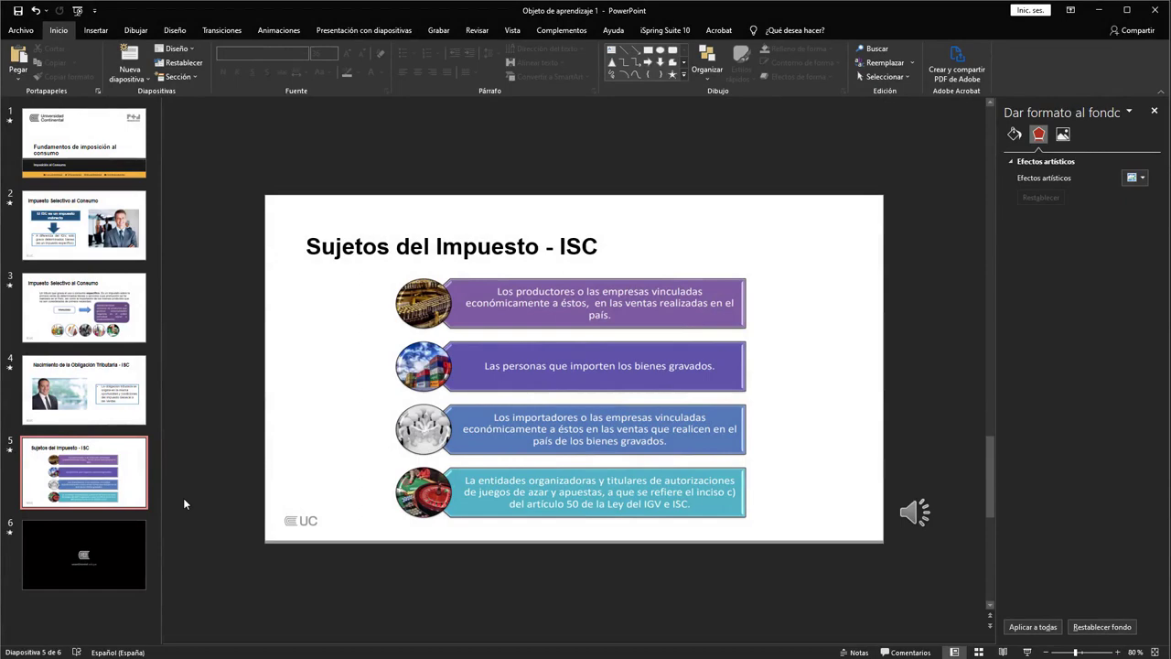
Paste the blank third slide from Base OA after the black slide 6.
{"action": "left_click", "coordinate": [134, 569]}
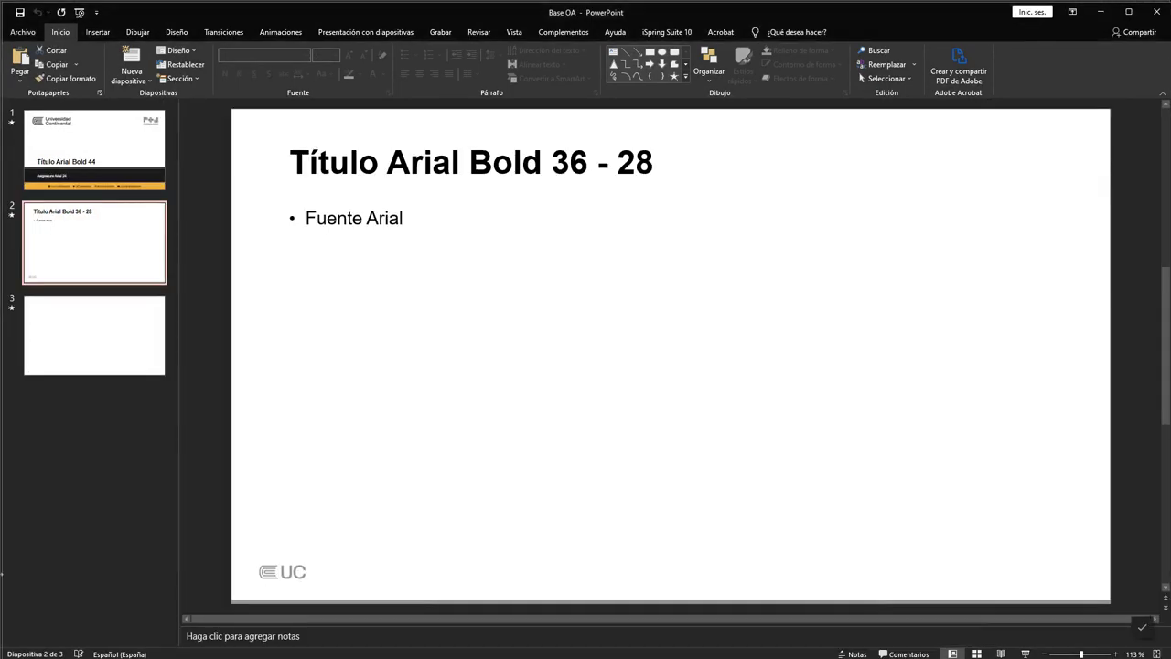
{"action": "left_click", "coordinate": [116, 353]}
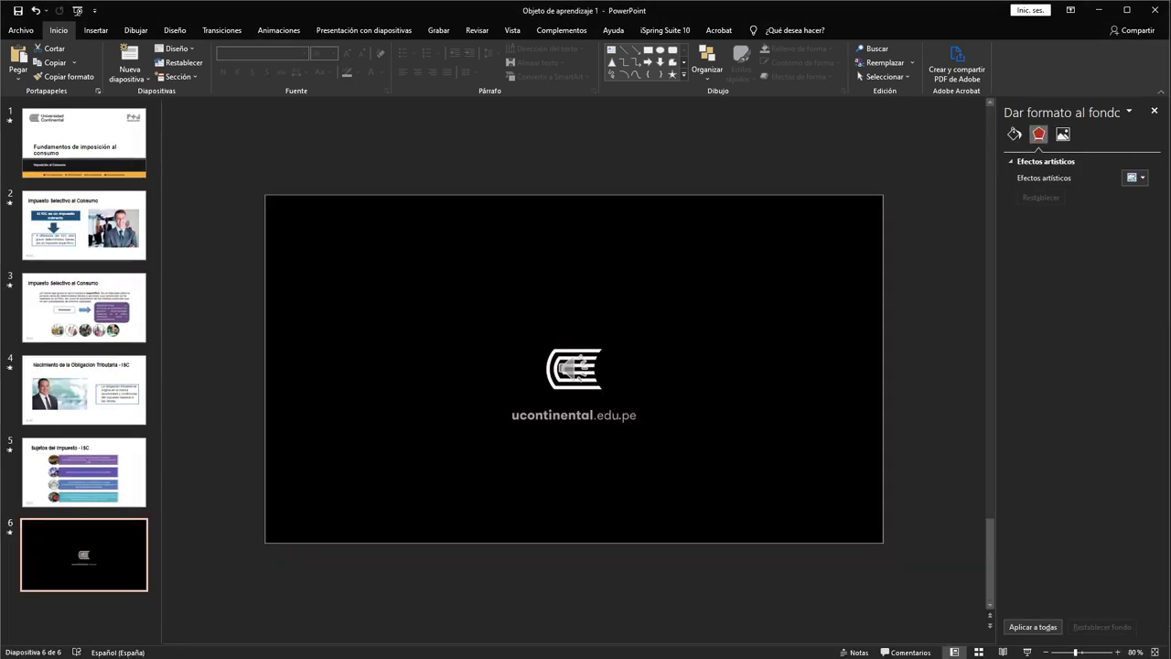
{"action": "left_click", "coordinate": [92, 565]}
{"action": "key", "text": "ctrl+v"}
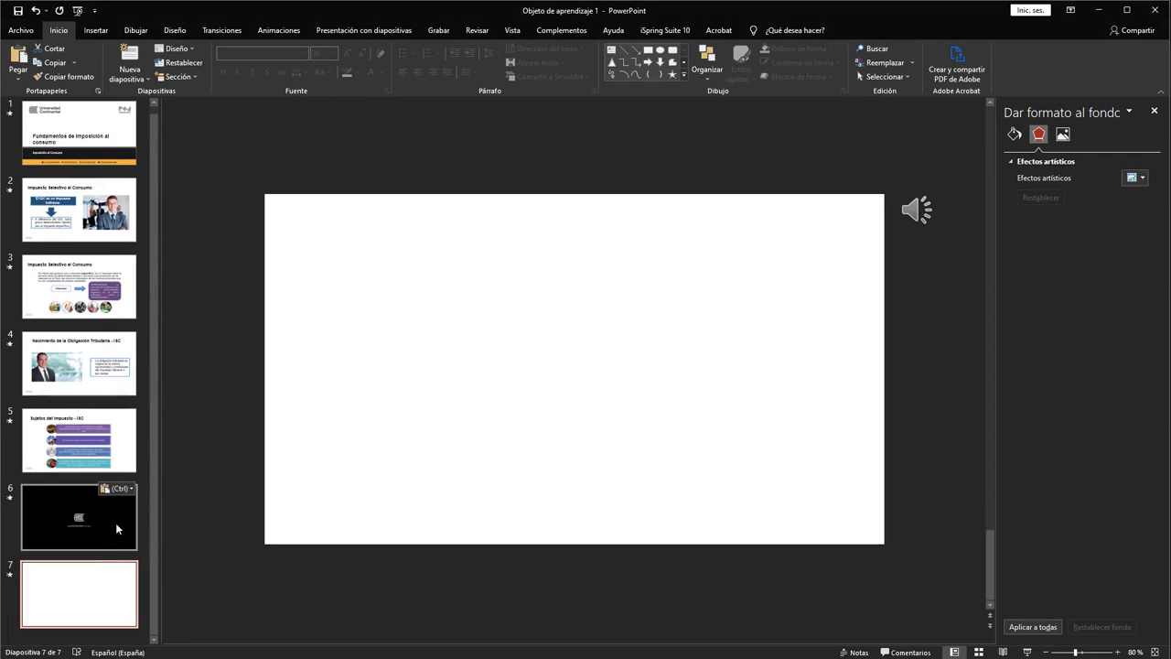
Delete the black ucontinental closing slide and return to the title slide.
{"action": "left_click", "coordinate": [116, 528]}
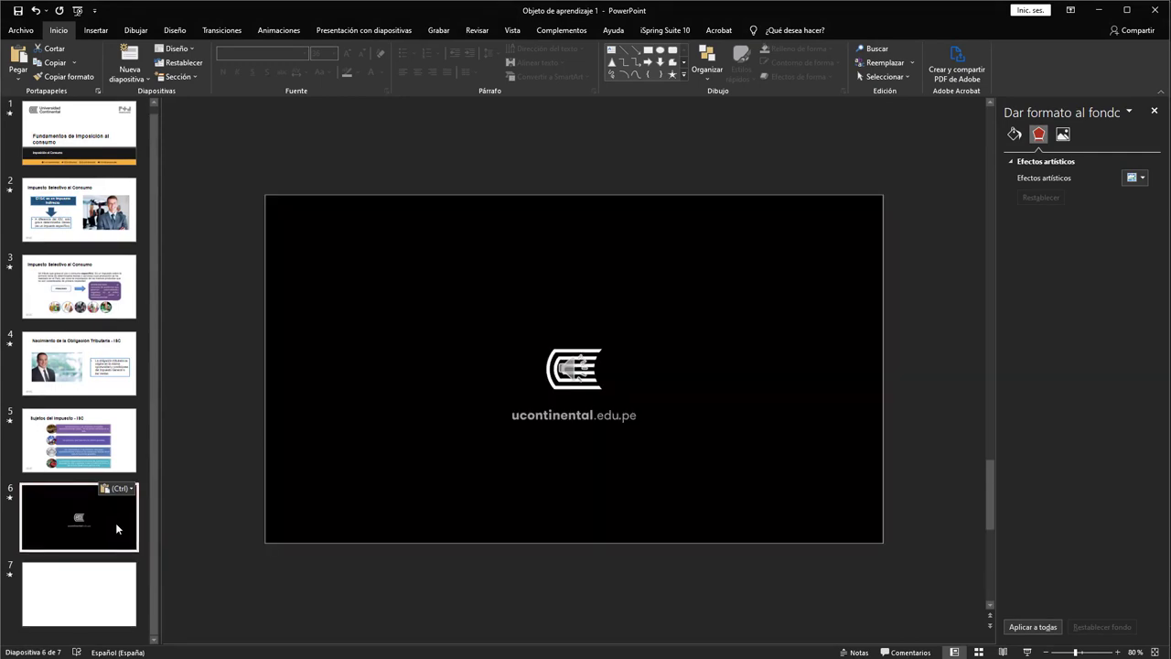
{"action": "key", "text": "Delete"}
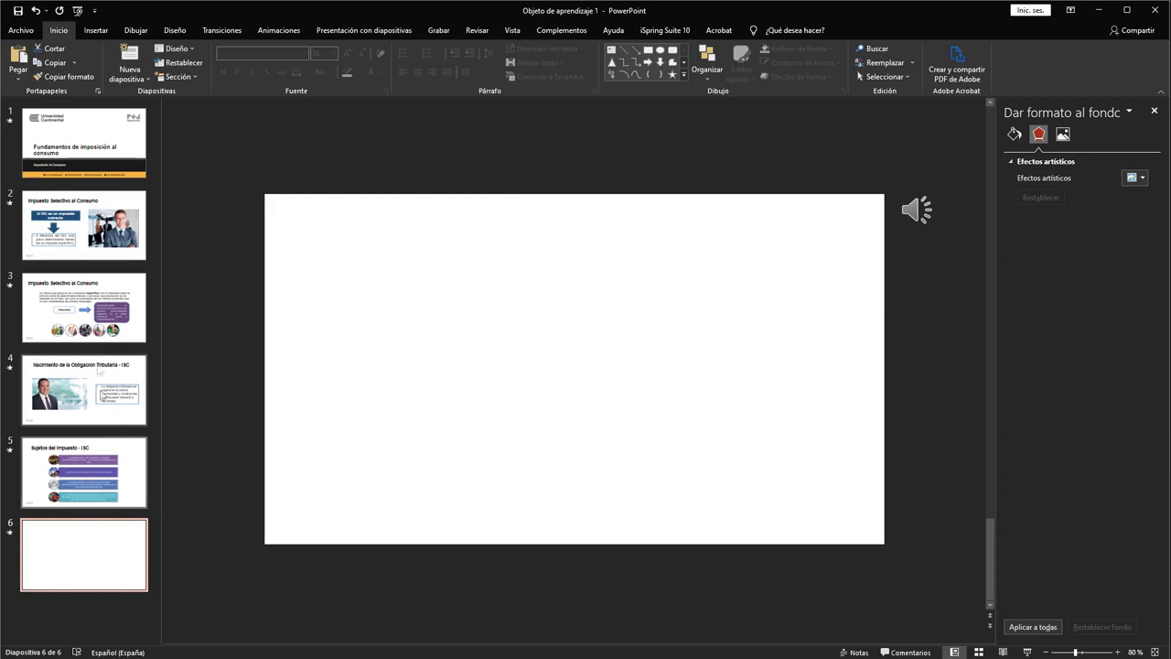
{"action": "left_click", "coordinate": [104, 135]}
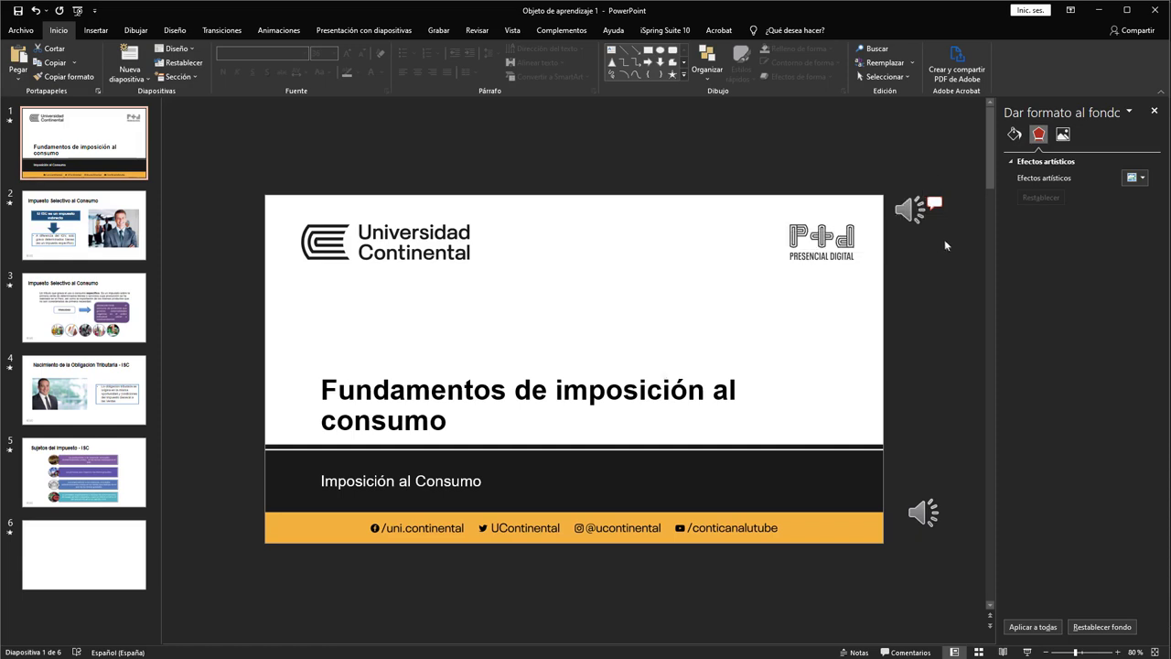
{"action": "mouse_move", "coordinate": [902, 212]}
{"action": "mouse_move", "coordinate": [926, 514]}
Review slides 2 through the blank slide 6, then step back through slides 5, 4 and 3.
{"action": "left_click", "coordinate": [74, 229]}
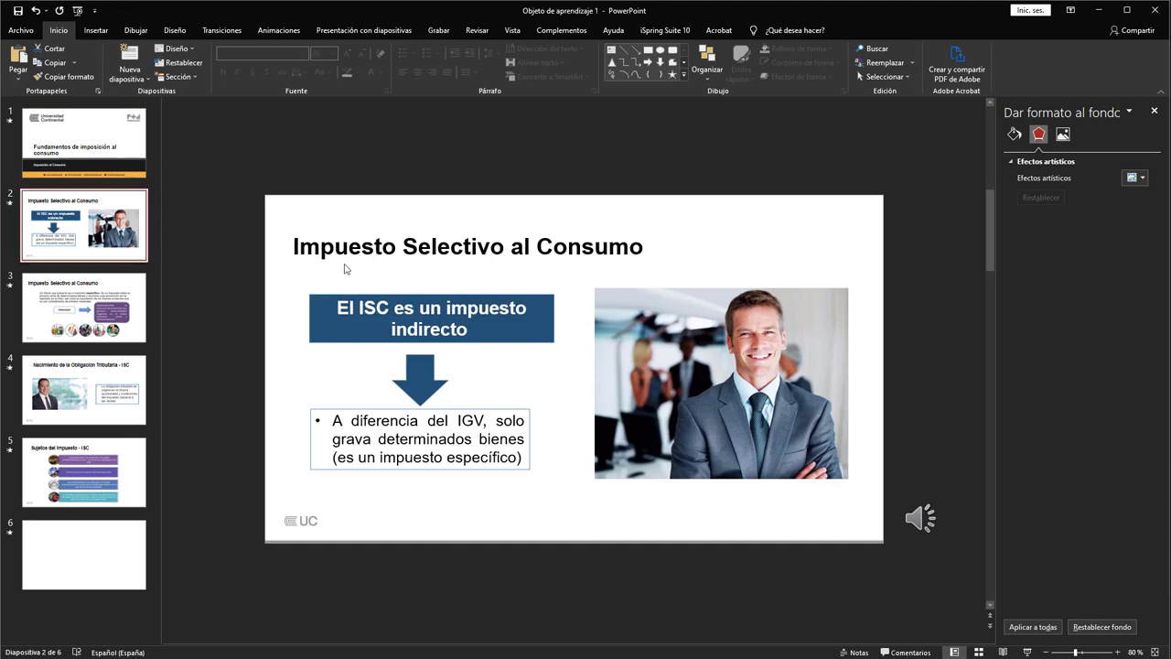
{"action": "left_click", "coordinate": [77, 309]}
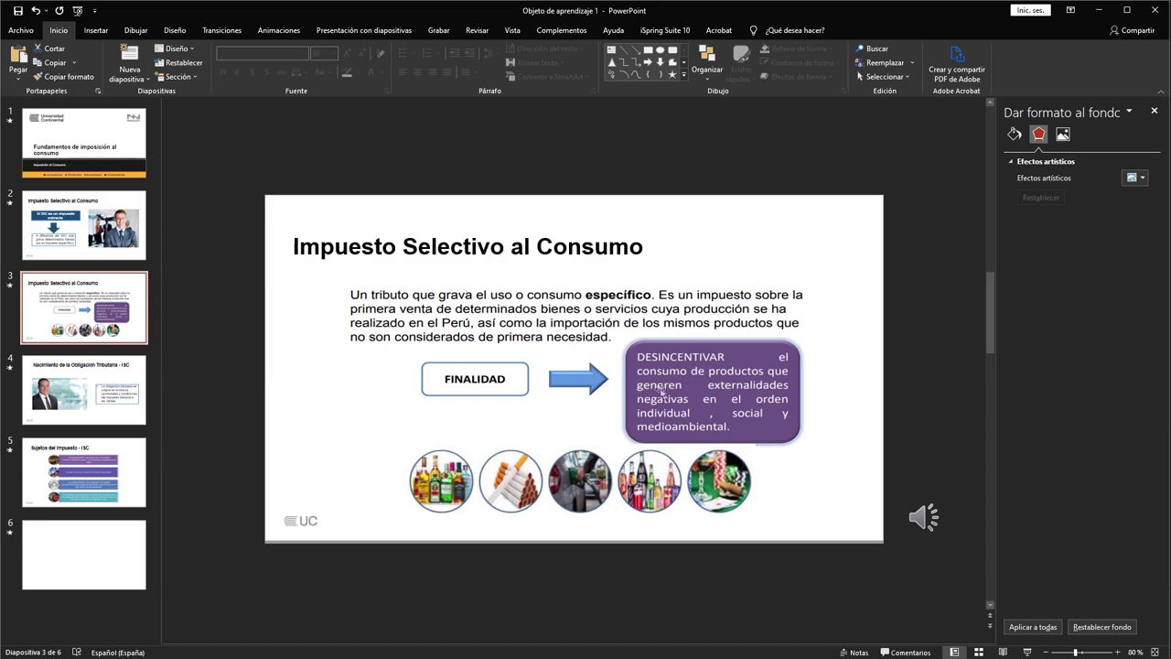
{"action": "left_click", "coordinate": [103, 385]}
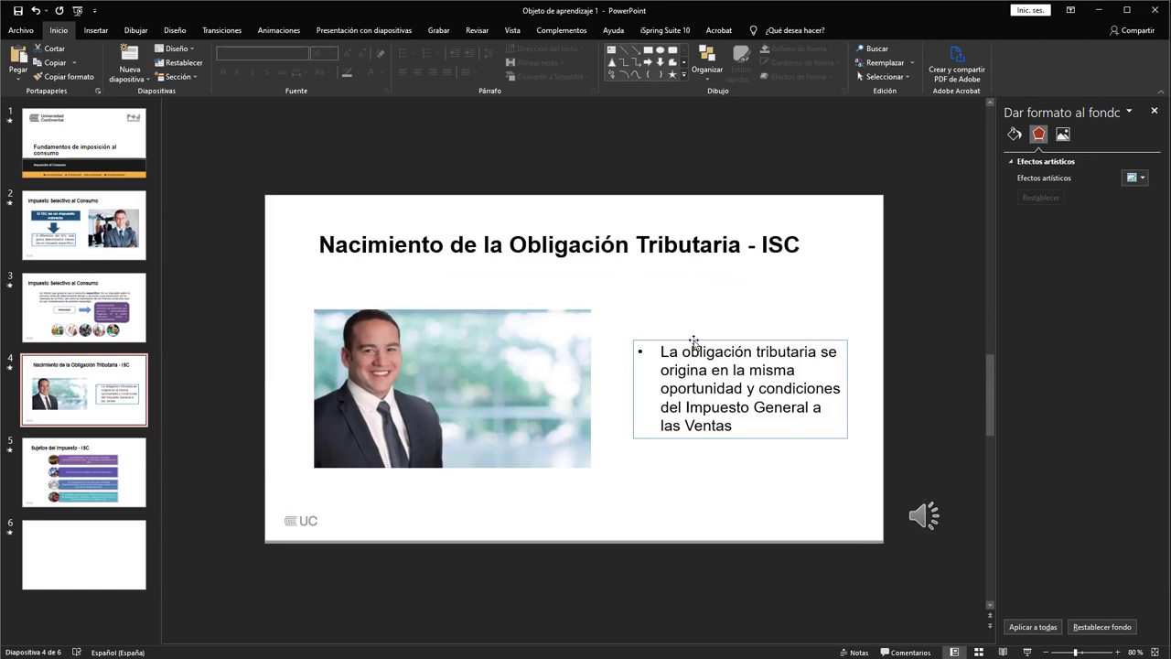
{"action": "left_click", "coordinate": [126, 481]}
{"action": "left_click", "coordinate": [91, 563]}
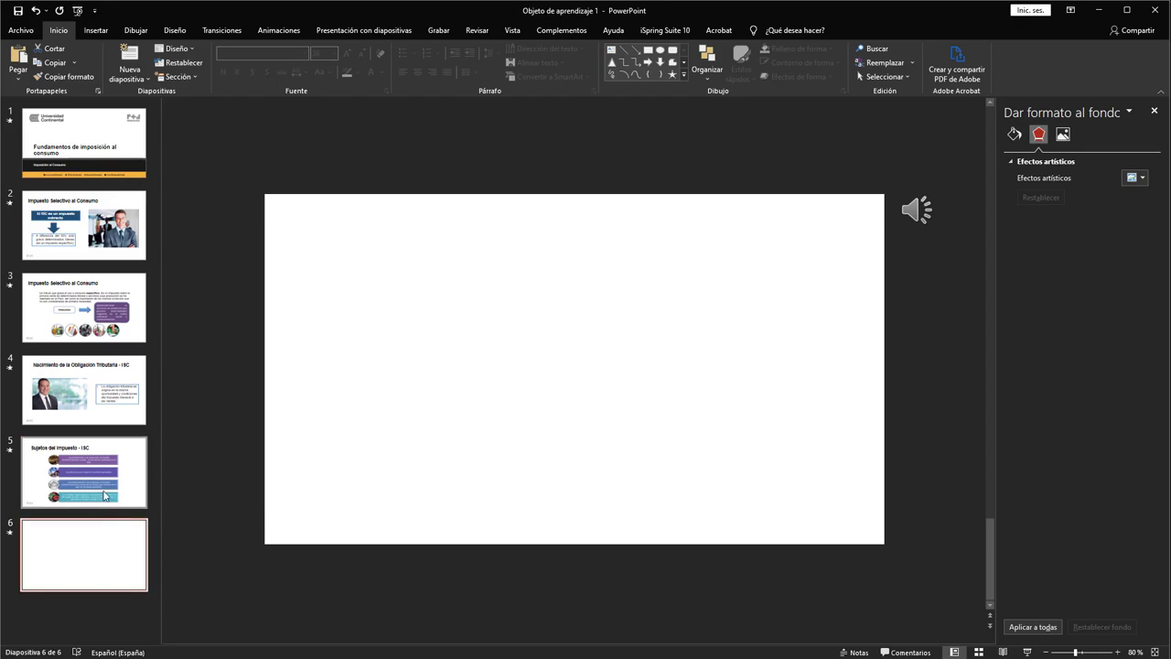
{"action": "left_click", "coordinate": [104, 495]}
{"action": "left_click", "coordinate": [97, 393]}
{"action": "left_click", "coordinate": [97, 325]}
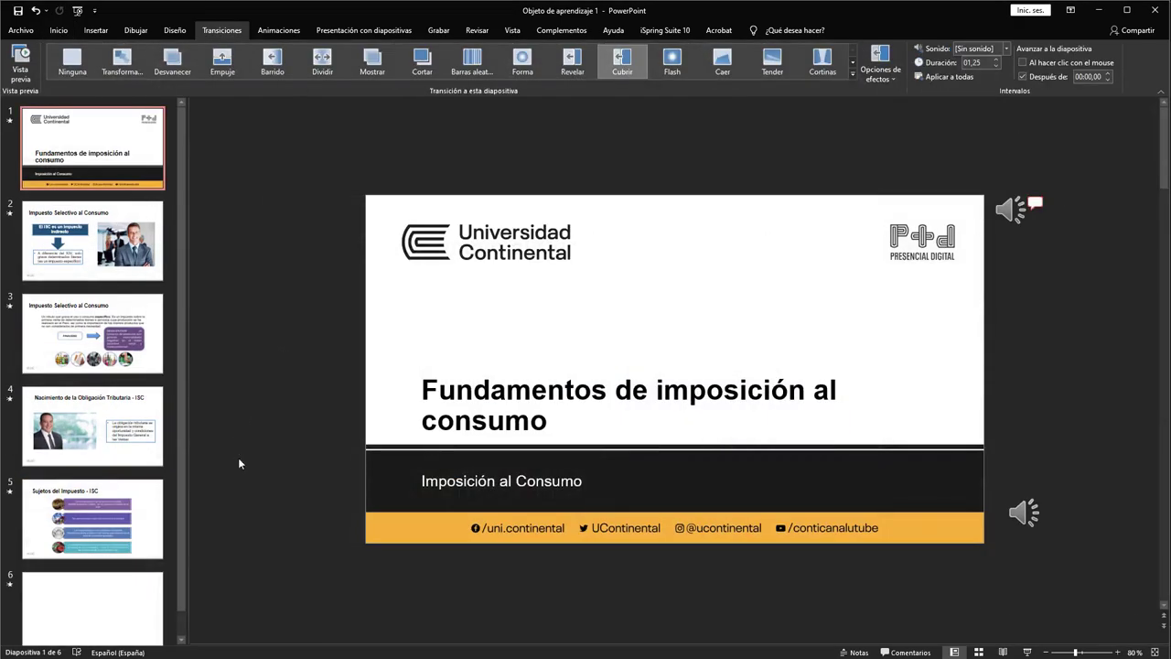